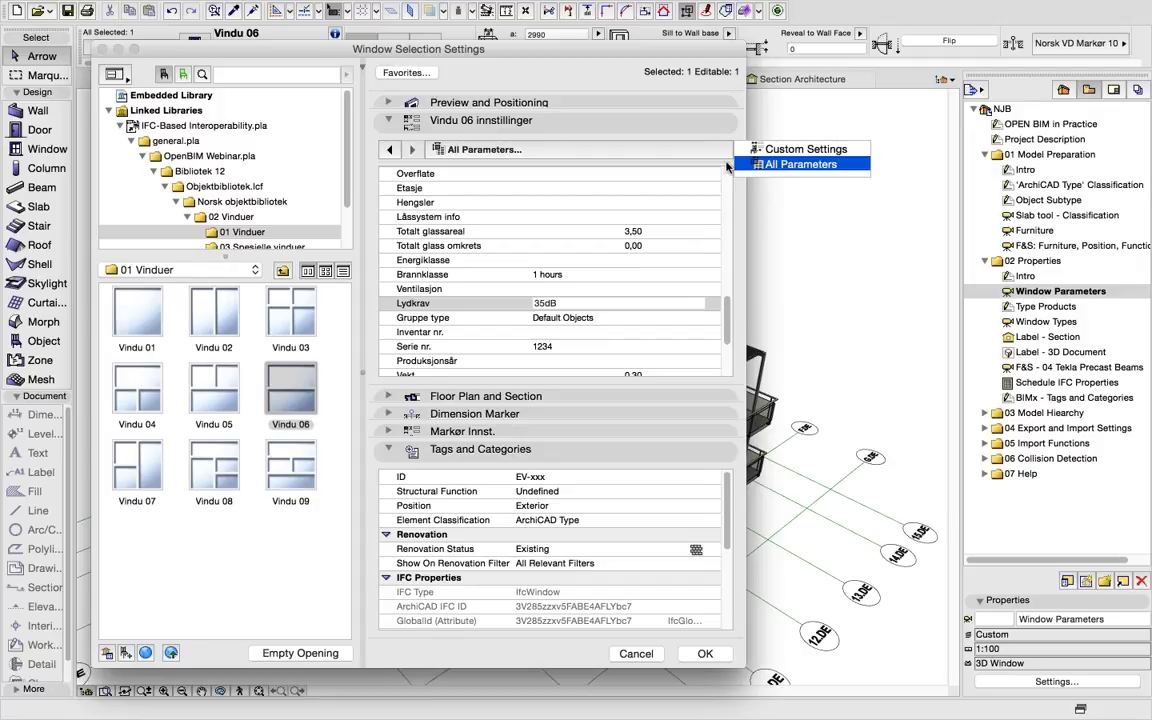
Step: Show all parameters of the selected Vindu 06 window and check its Brannklasse and Lydkrav entries
{"action": "left_click", "coordinate": [759, 164]}
{"action": "scroll", "coordinate": [602, 296], "scroll_direction": "down", "scroll_amount": 1}
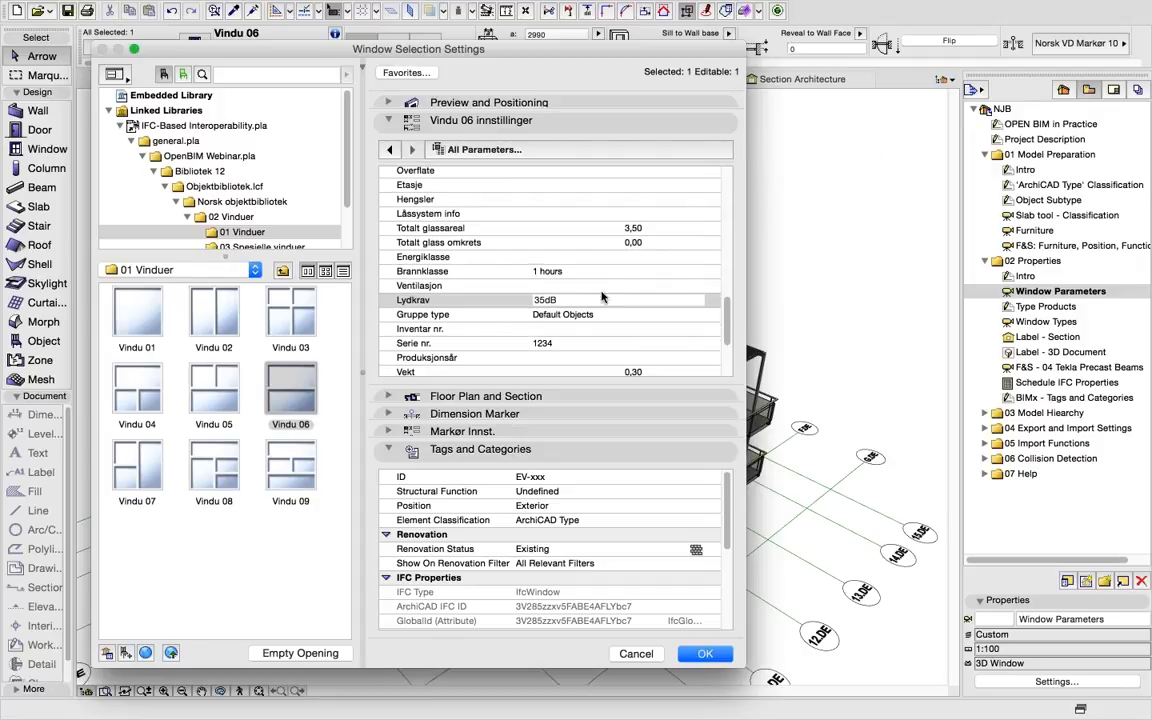
{"action": "scroll", "coordinate": [510, 300], "scroll_direction": "down", "scroll_amount": 2}
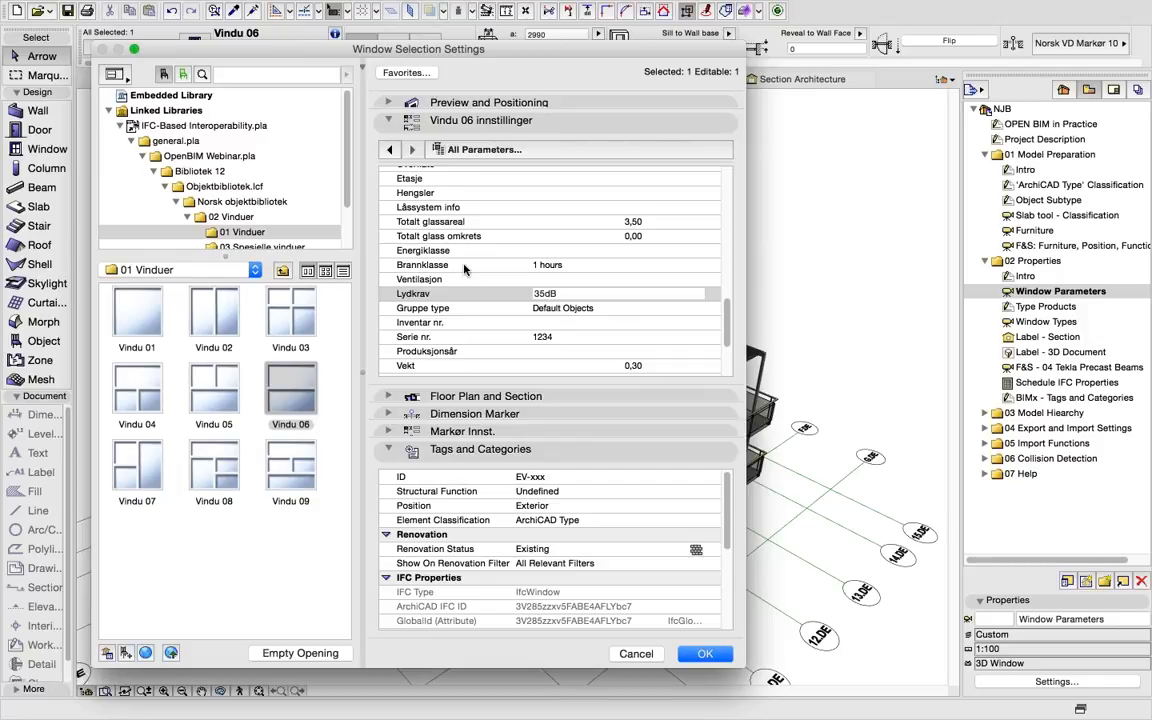
{"action": "left_click", "coordinate": [464, 268]}
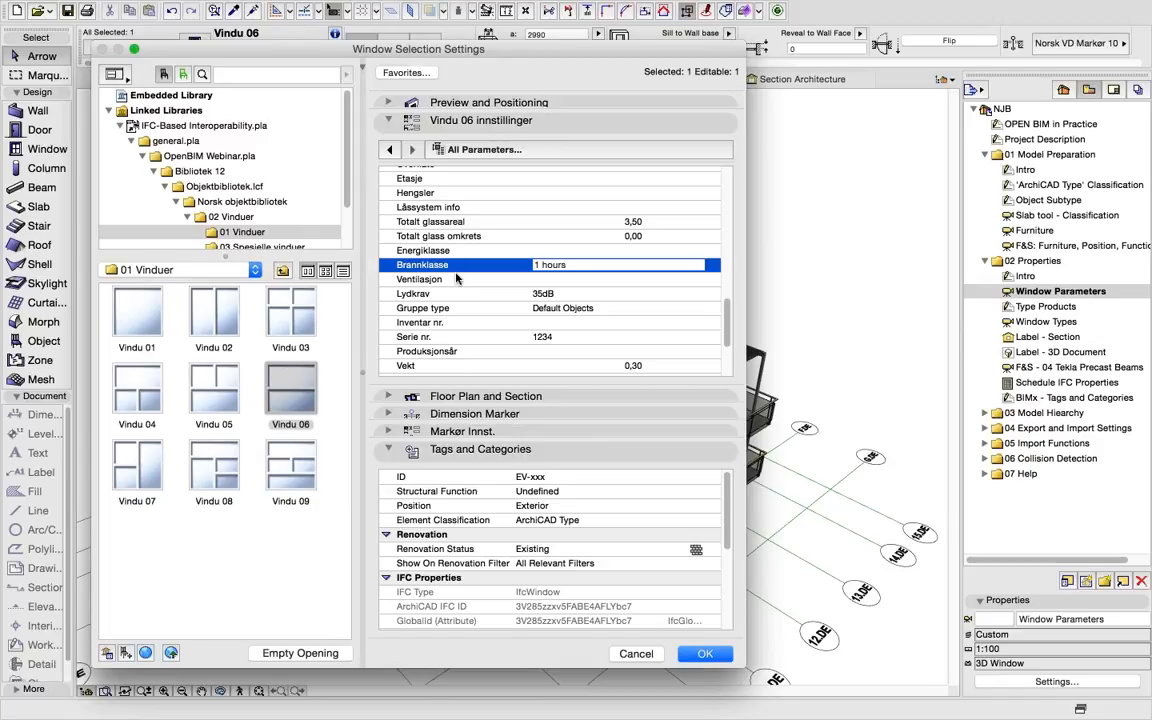
{"action": "left_click", "coordinate": [433, 294]}
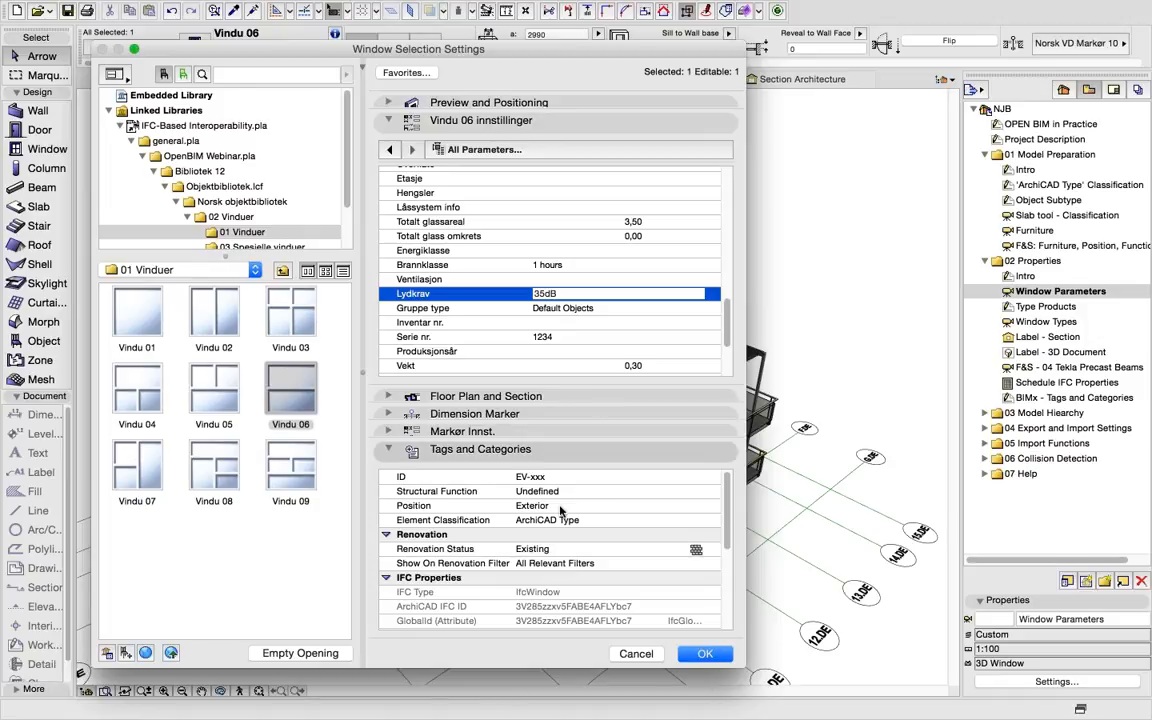
Step: Examine the window's IFC properties under Tags and Categories, including the AcousticRating entry
{"action": "scroll", "coordinate": [554, 532], "scroll_direction": "down", "scroll_amount": 2}
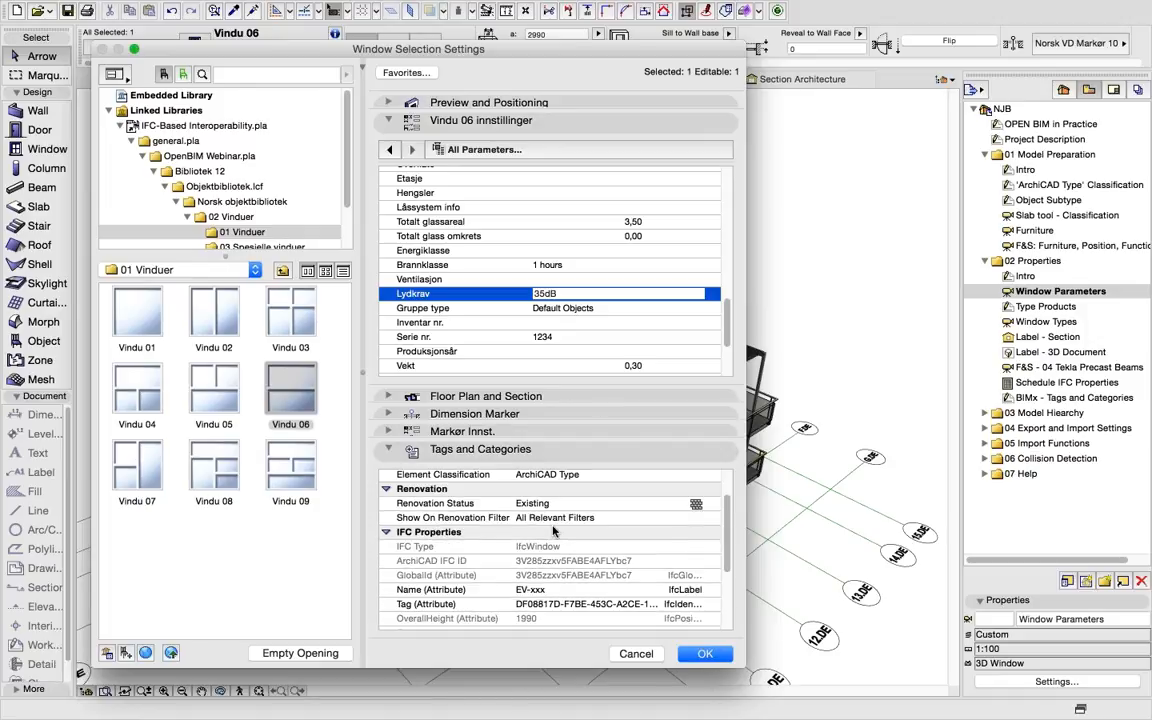
{"action": "scroll", "coordinate": [554, 532], "scroll_direction": "down", "scroll_amount": 2}
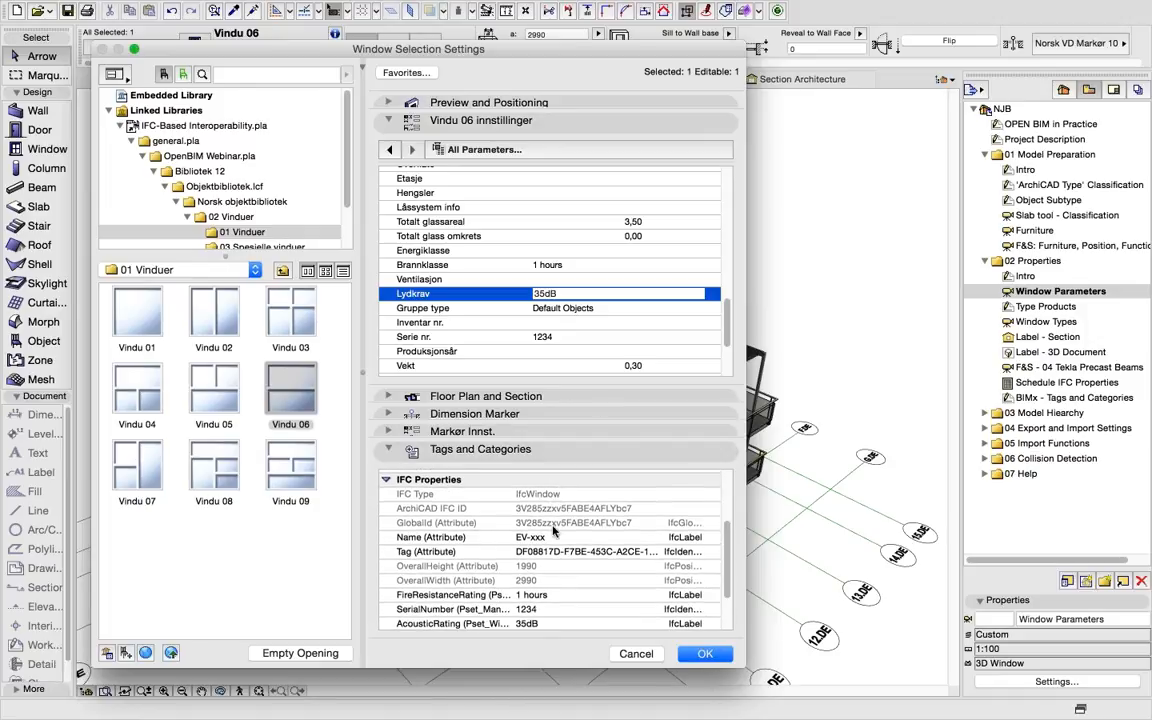
{"action": "scroll", "coordinate": [554, 532], "scroll_direction": "down", "scroll_amount": 2}
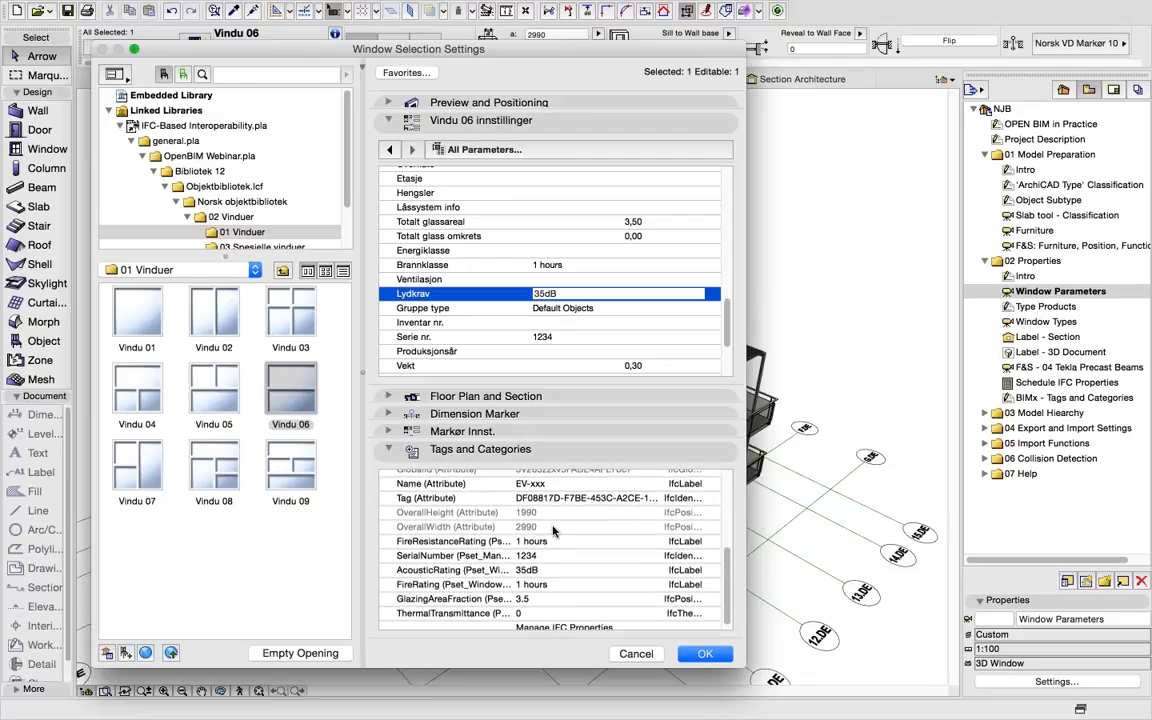
{"action": "left_click", "coordinate": [465, 568]}
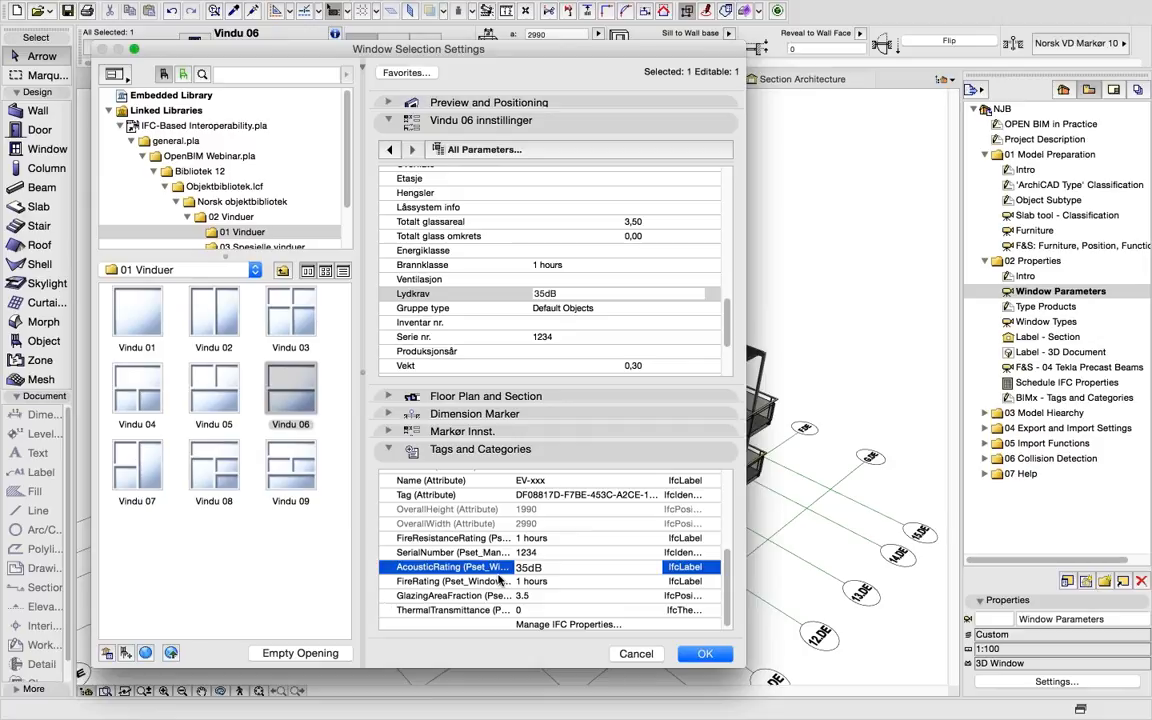
Step: Open Manage IFC Properties filtered to the checked properties, review AcousticRating and FireRating in Pset_WindowCommon, and close the window settings without changes
{"action": "left_click", "coordinate": [548, 623]}
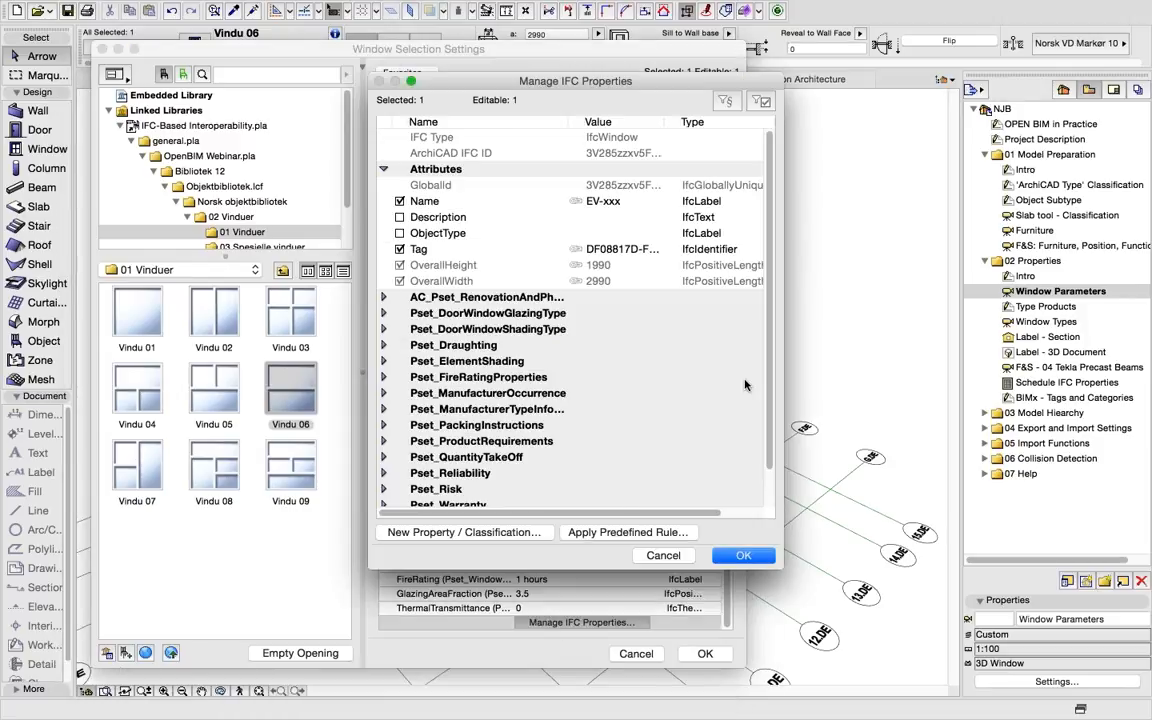
{"action": "left_click", "coordinate": [762, 103]}
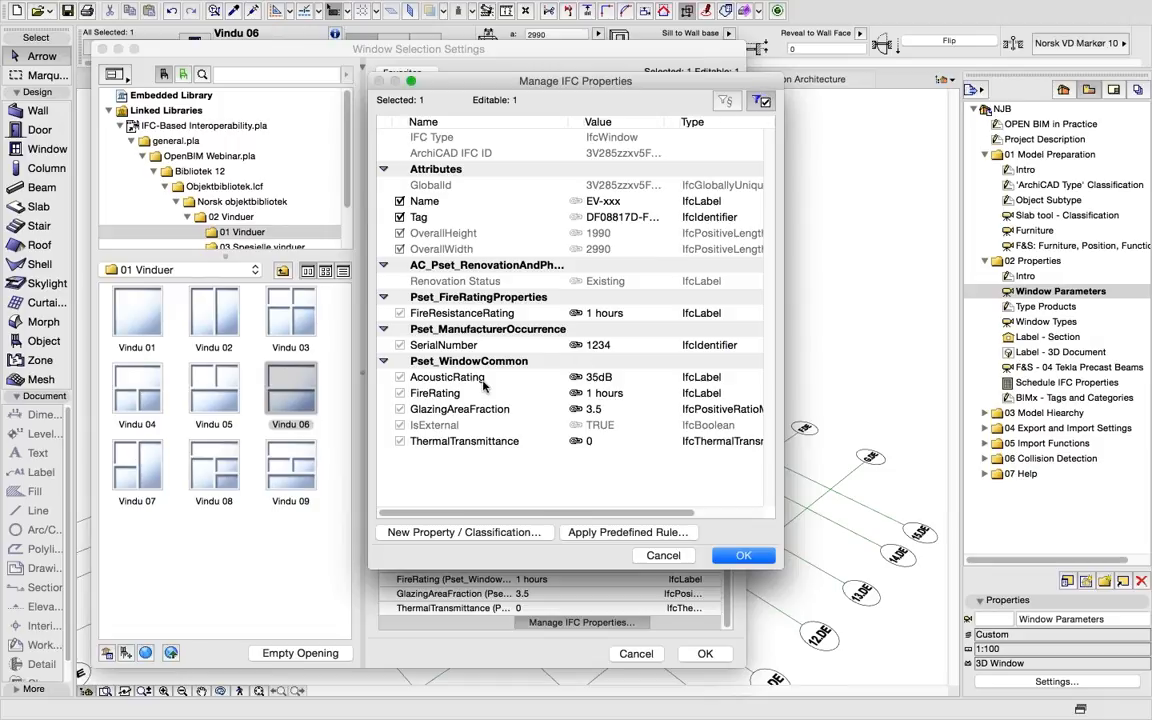
{"action": "left_click", "coordinate": [450, 378]}
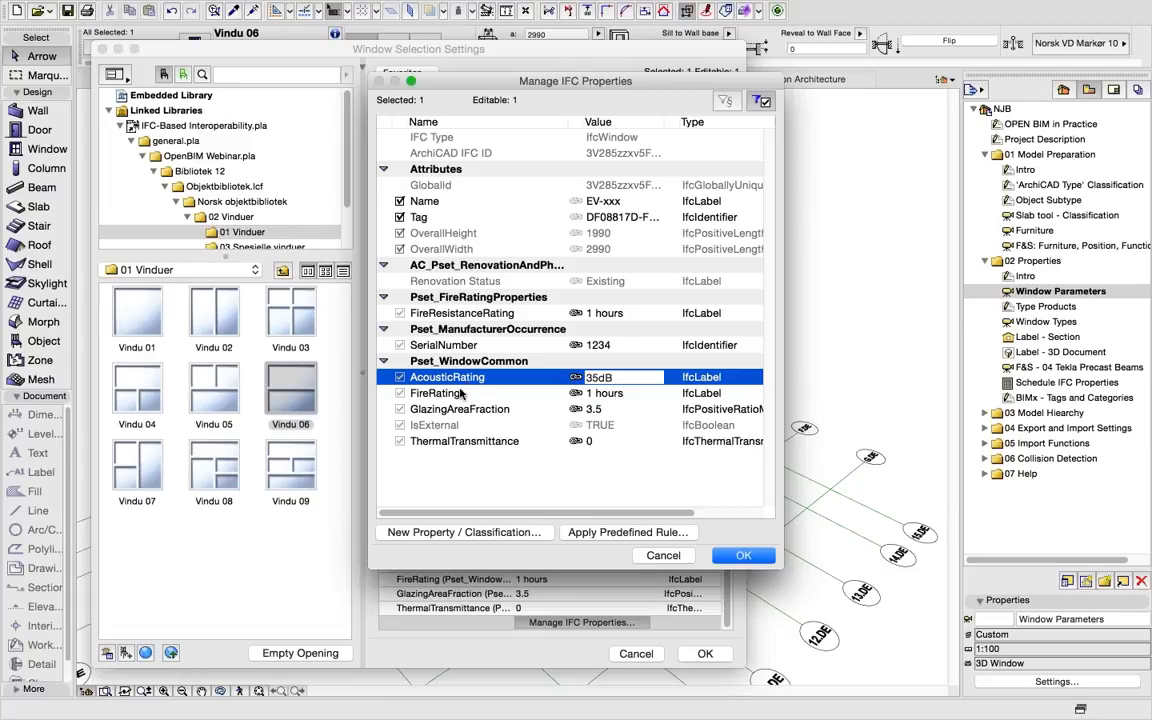
{"action": "left_click", "coordinate": [430, 393]}
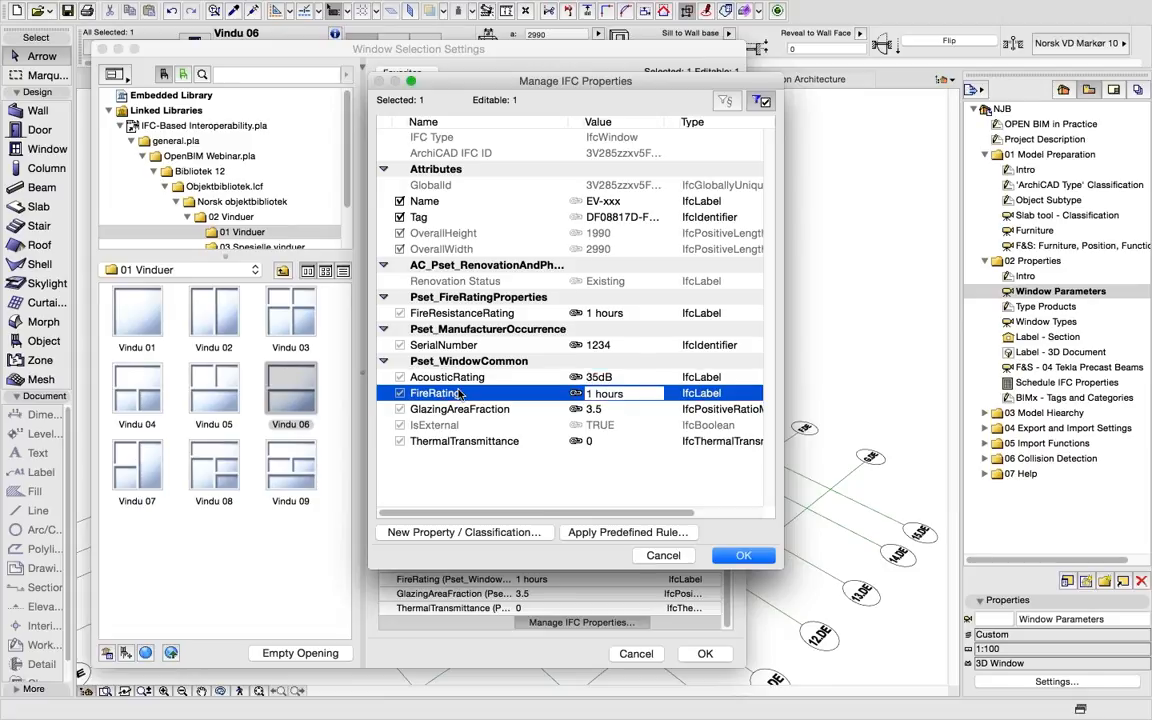
{"action": "left_click", "coordinate": [677, 556]}
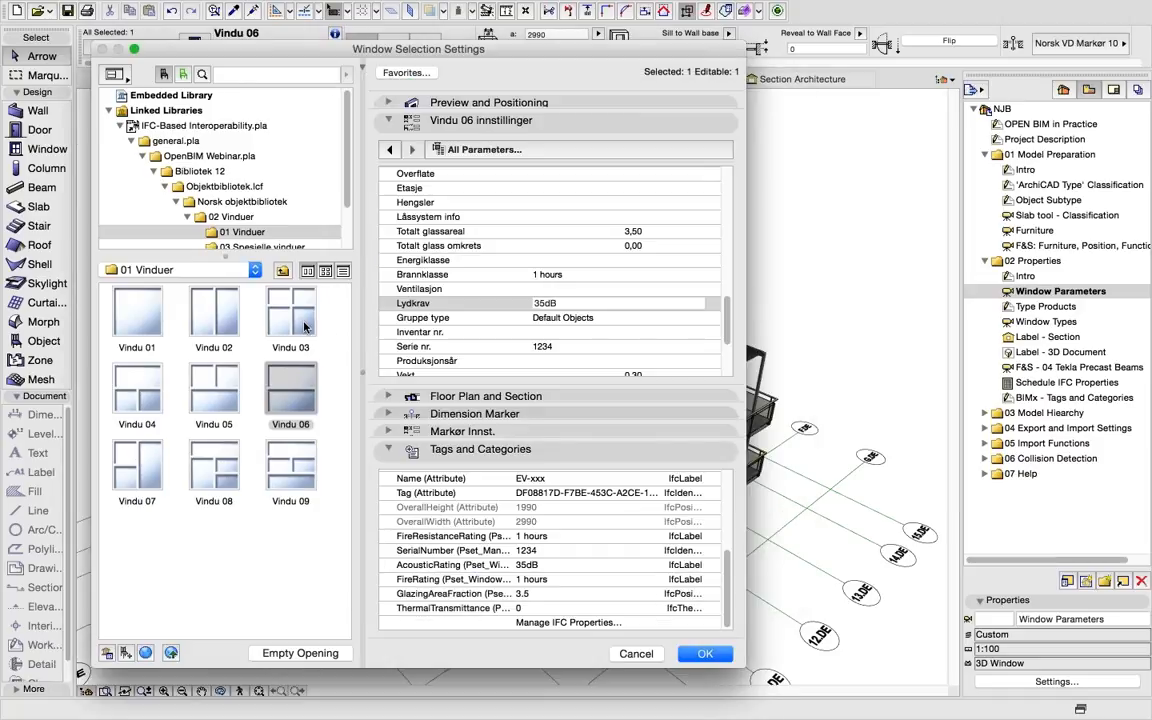
{"action": "left_click", "coordinate": [633, 654]}
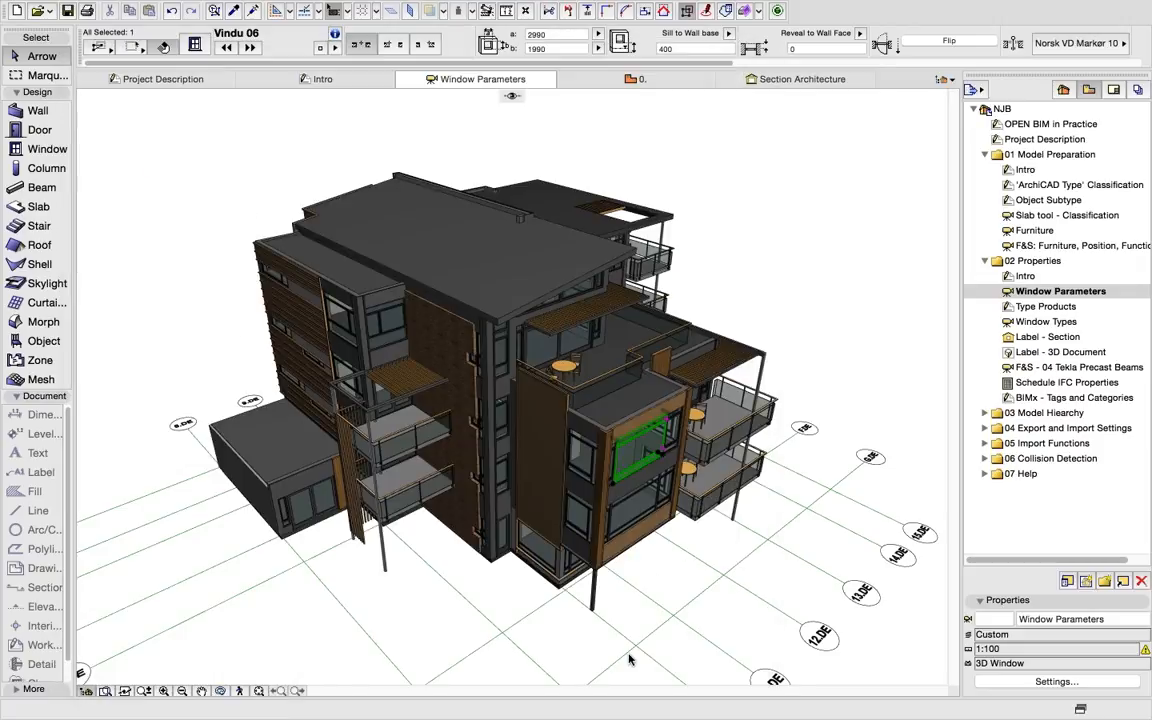
Step: Open IFC Scheme Setup, review the IfcWindow element's scheme properties, and widen the property list
{"action": "left_click", "coordinate": [120, 8]}
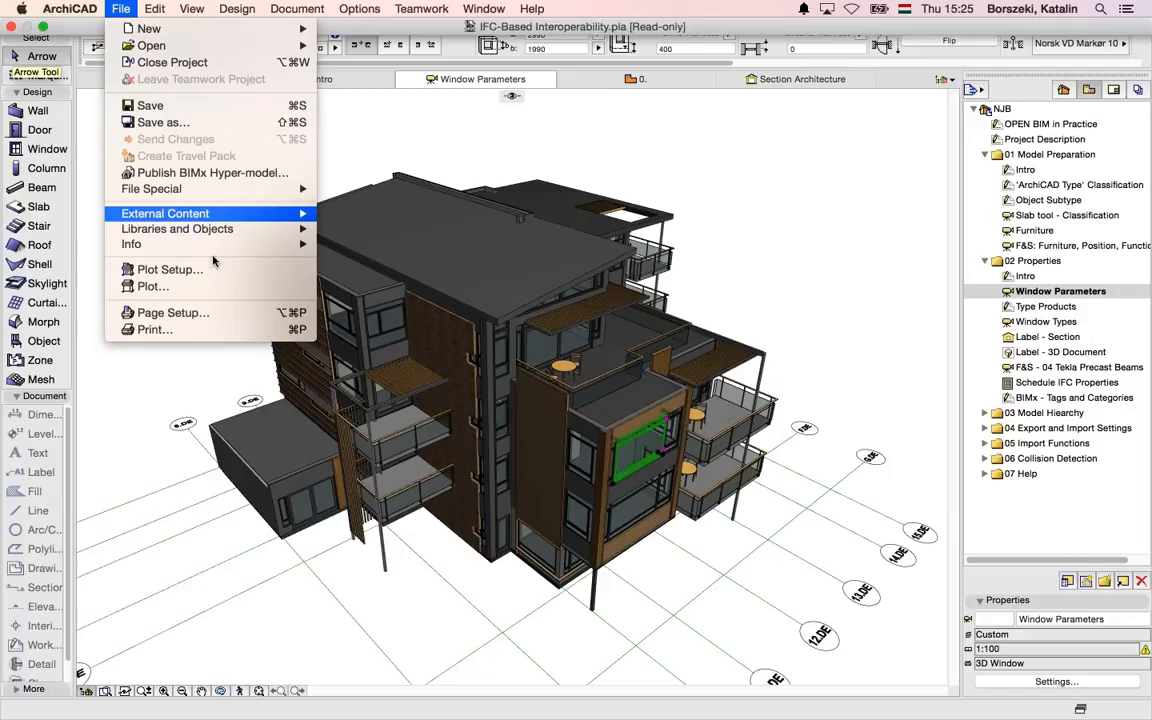
{"action": "mouse_move", "coordinate": [290, 189]}
{"action": "mouse_move", "coordinate": [510, 261]}
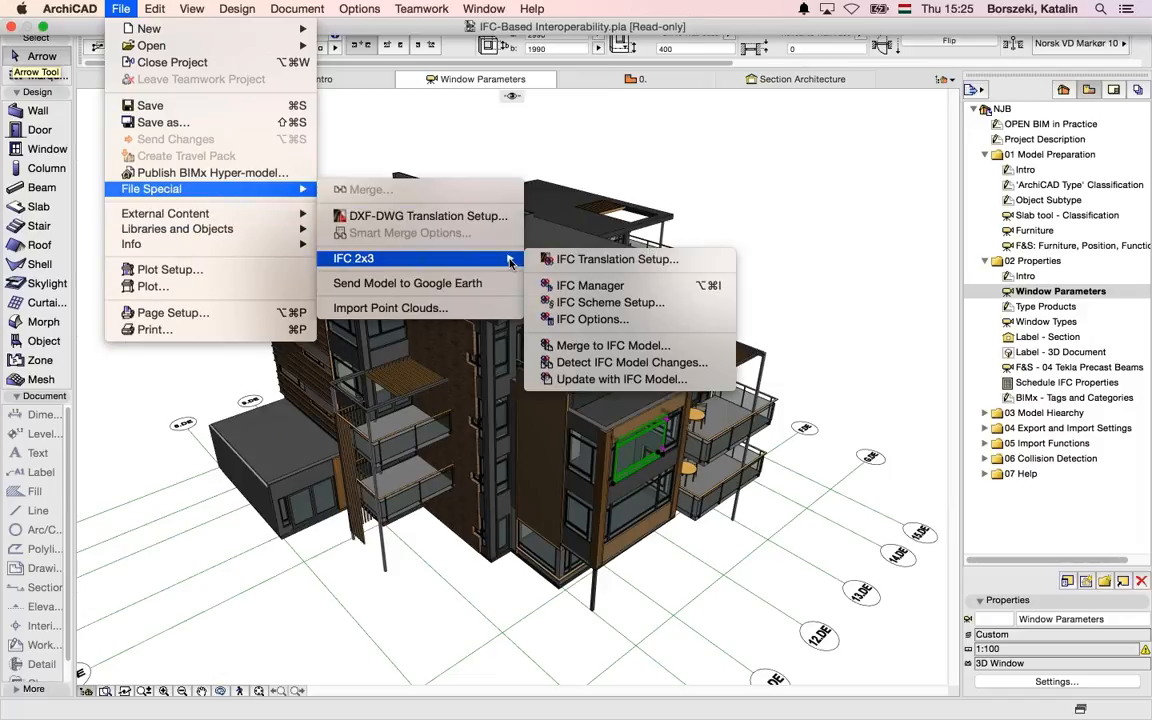
{"action": "left_click", "coordinate": [601, 303]}
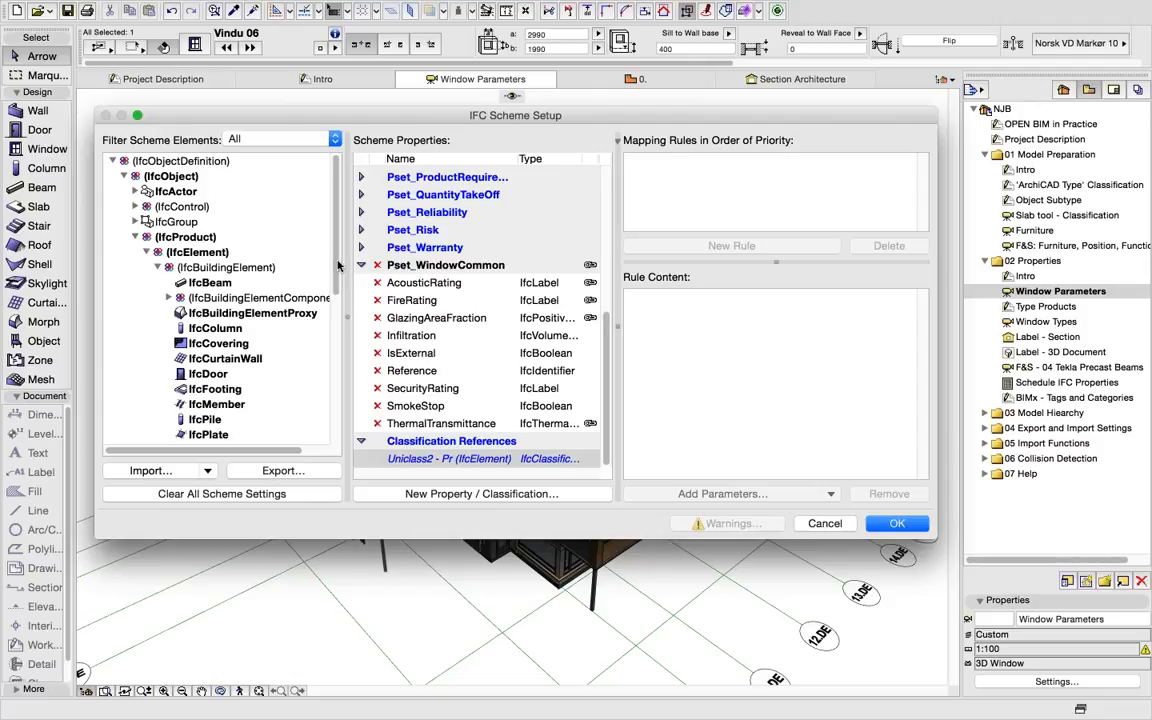
{"action": "scroll", "coordinate": [326, 300], "scroll_direction": "down", "scroll_amount": 5}
{"action": "scroll", "coordinate": [328, 356], "scroll_direction": "down", "scroll_amount": 6}
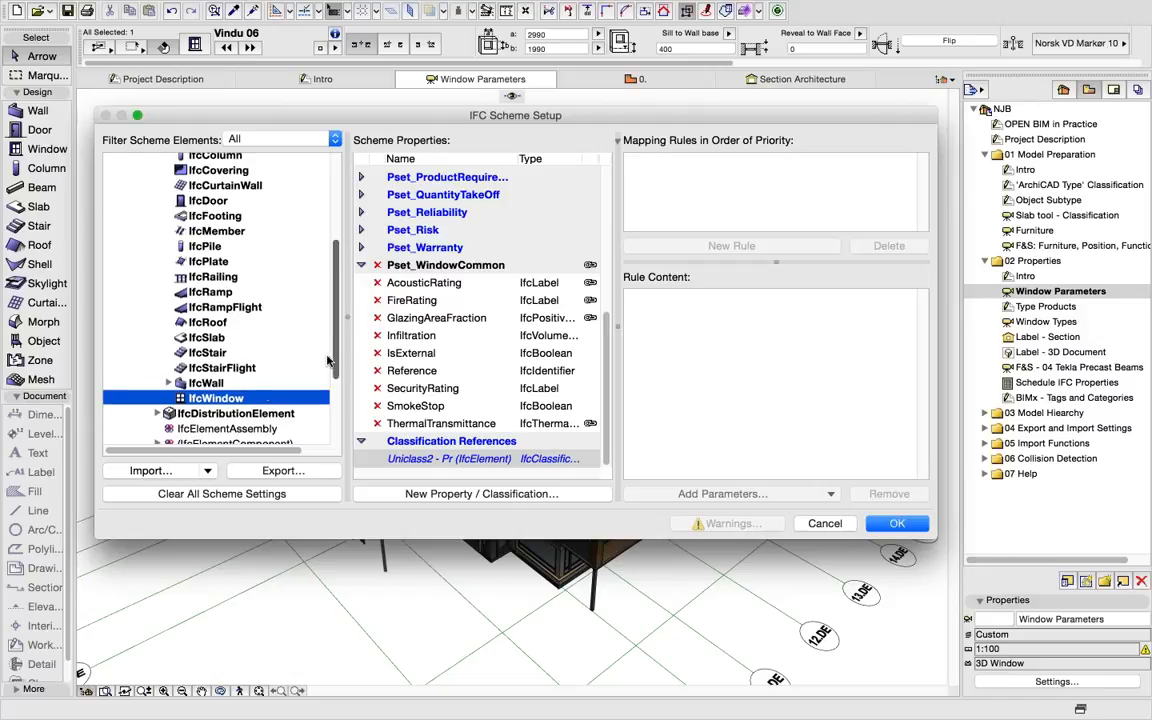
{"action": "scroll", "coordinate": [334, 392], "scroll_direction": "down", "scroll_amount": 2}
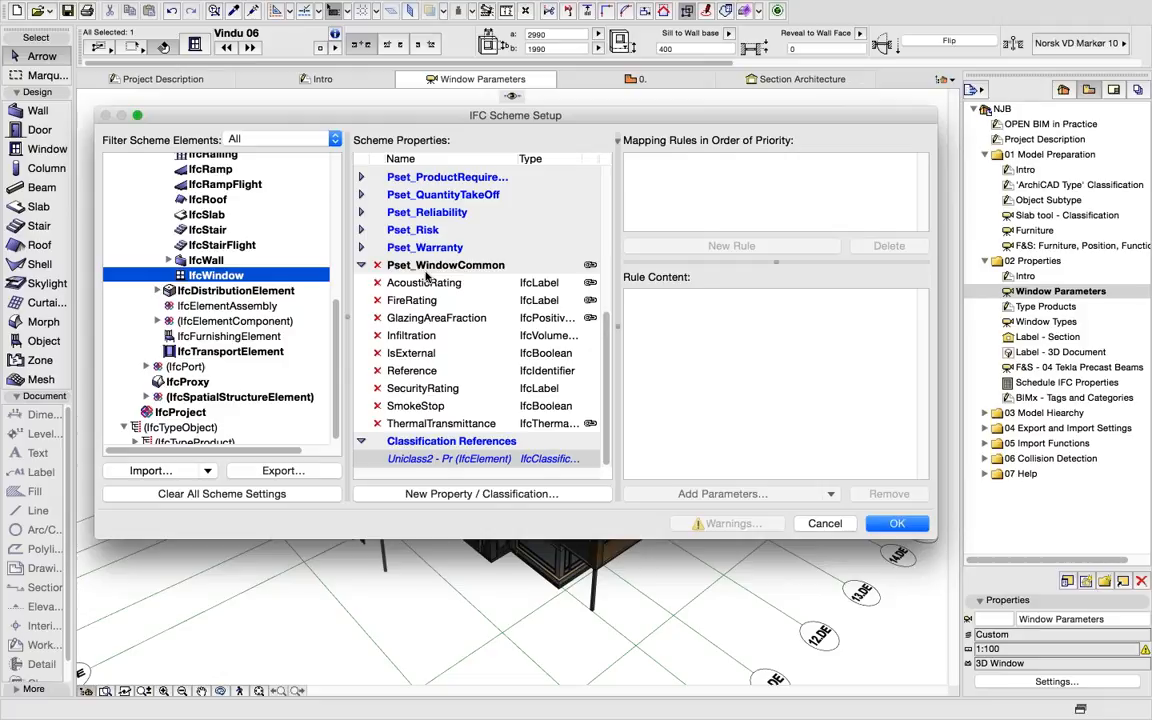
{"action": "scroll", "coordinate": [274, 272], "scroll_direction": "up", "scroll_amount": 4}
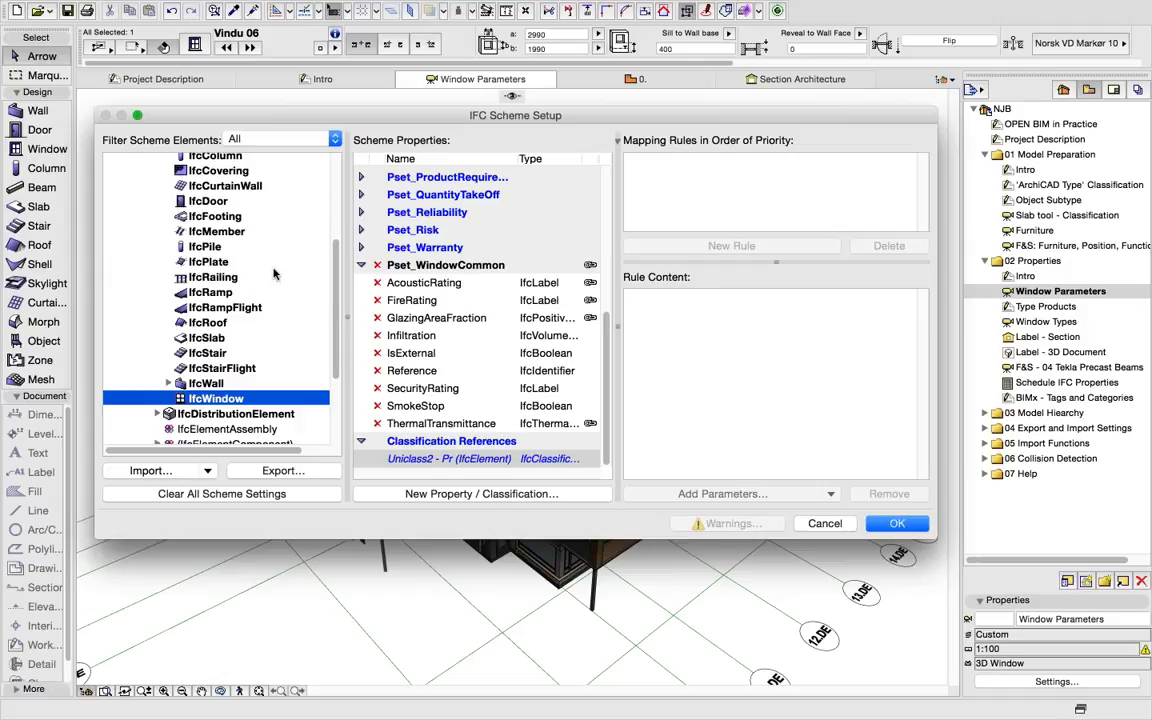
{"action": "scroll", "coordinate": [274, 272], "scroll_direction": "up", "scroll_amount": 3}
{"action": "scroll", "coordinate": [274, 272], "scroll_direction": "down", "scroll_amount": 7}
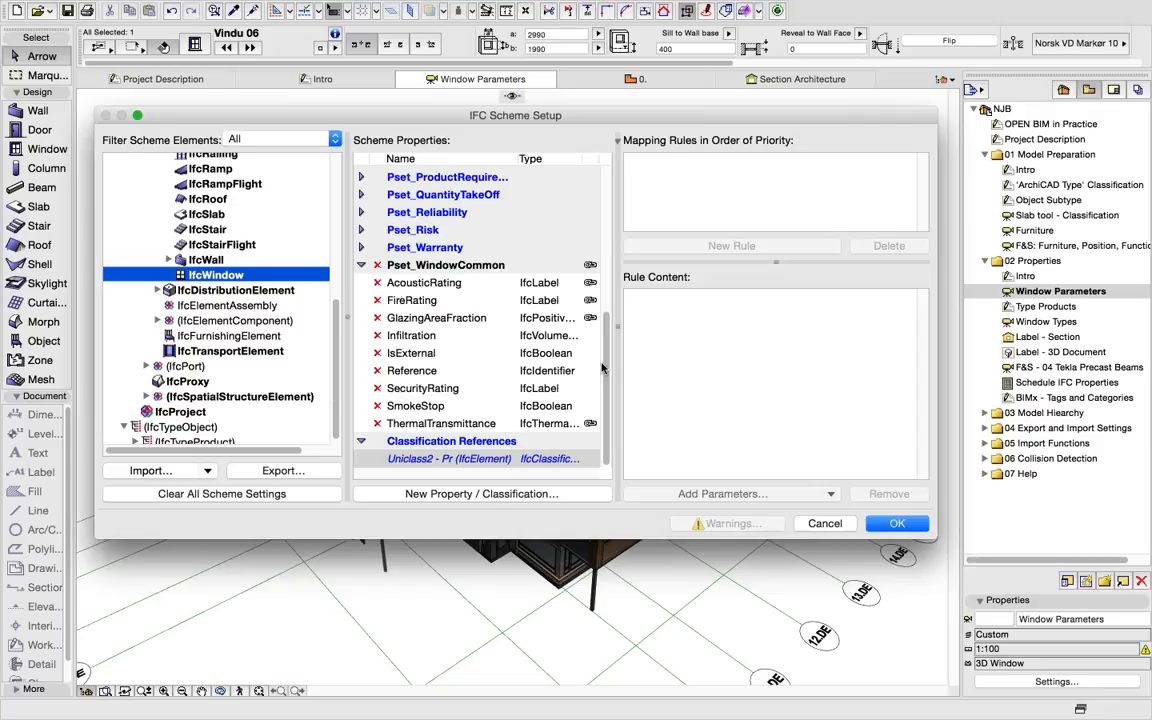
{"action": "left_click_drag", "start_coordinate": [601, 363], "coordinate": [646, 338]}
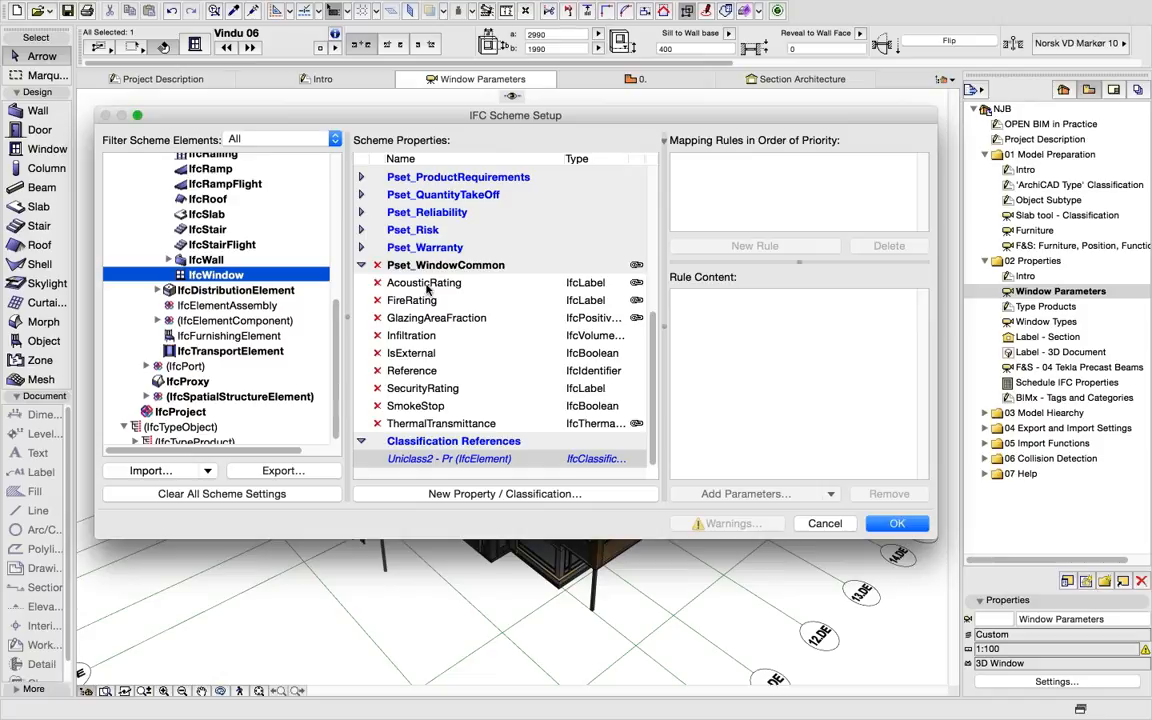
Step: Inspect the mapping rules of AcousticRating and FireRating in IfcWindow's Pset_WindowCommon, including the FireRating rule contents
{"action": "double_click", "coordinate": [426, 287]}
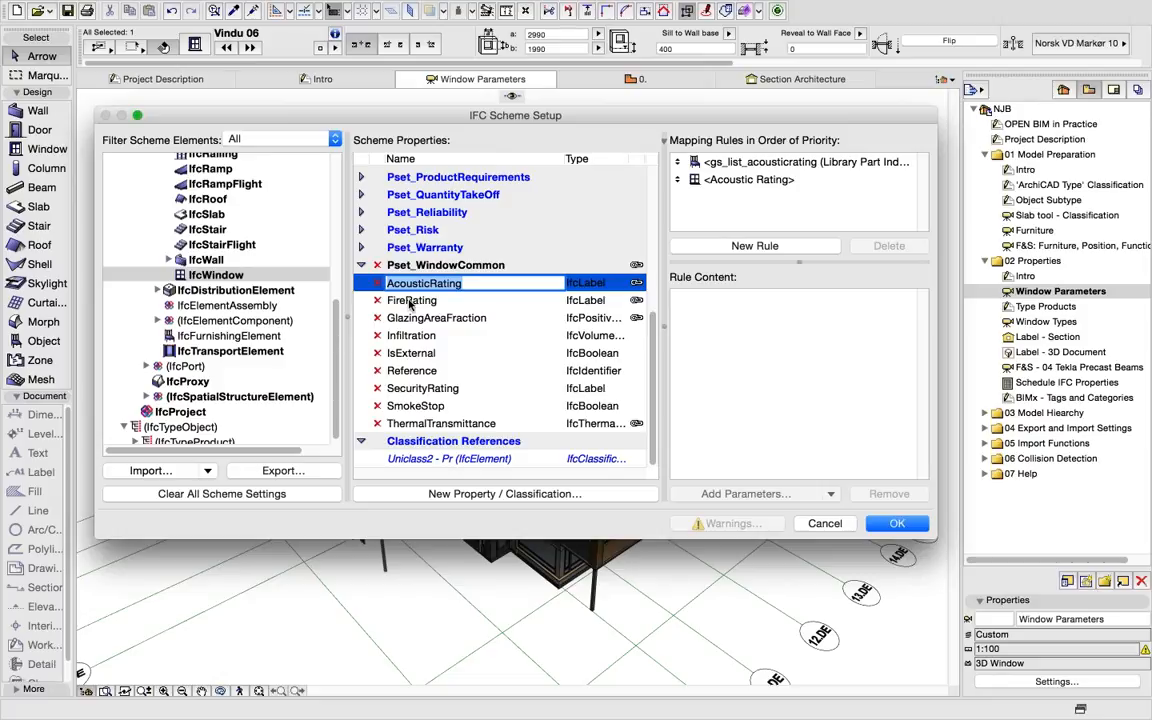
{"action": "double_click", "coordinate": [411, 301]}
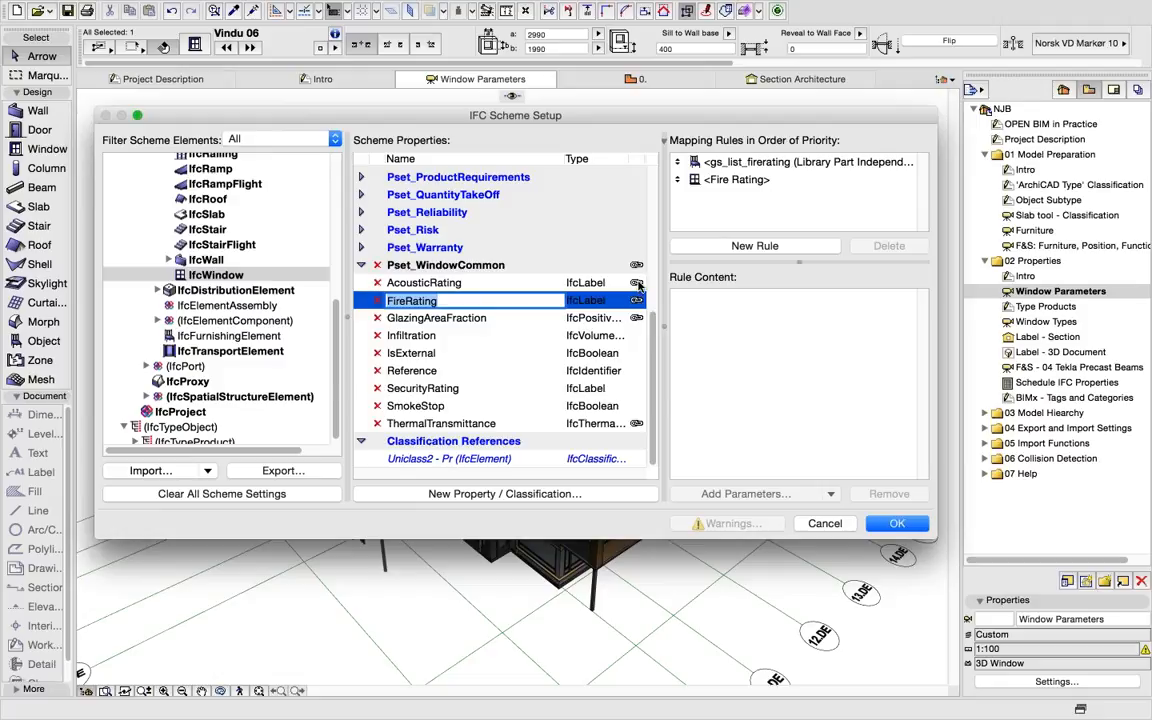
{"action": "left_click", "coordinate": [770, 163]}
{"action": "left_click", "coordinate": [757, 180]}
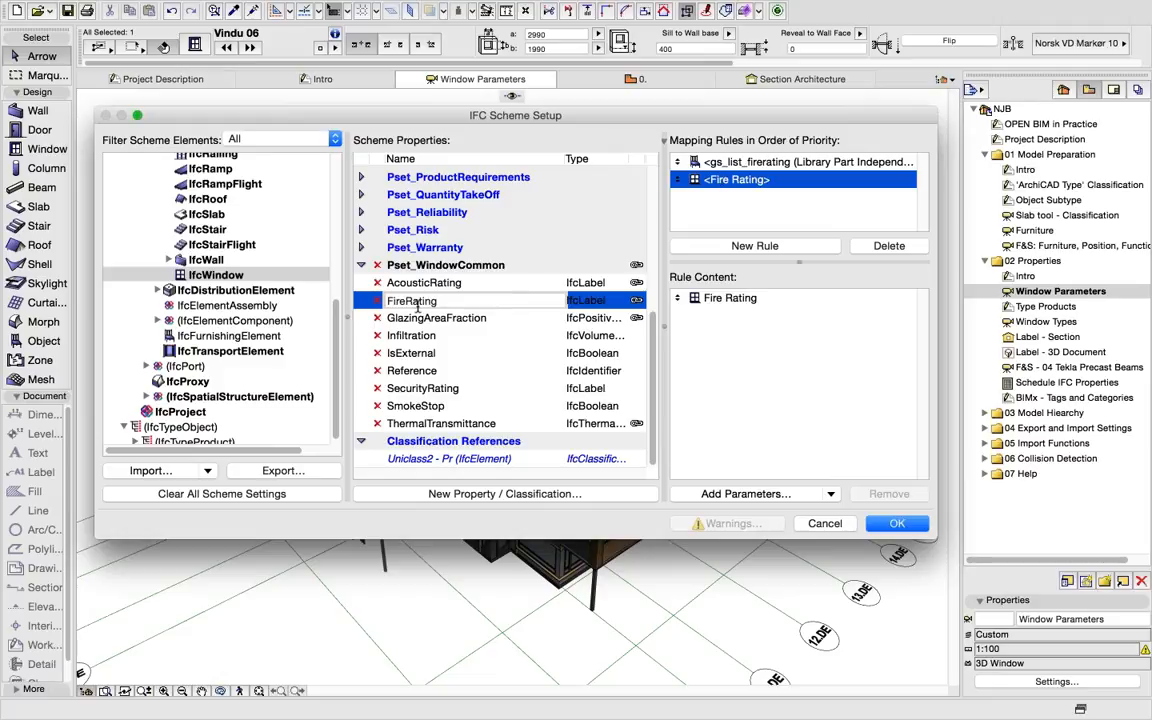
{"action": "left_click", "coordinate": [401, 301]}
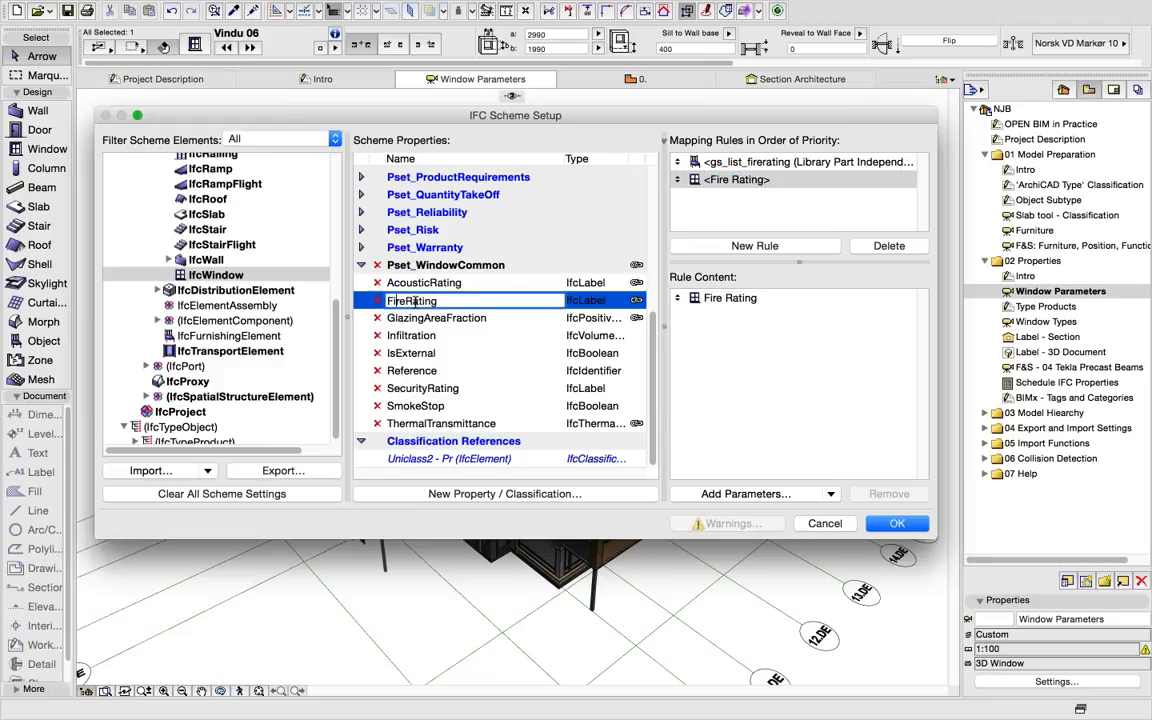
{"action": "double_click", "coordinate": [401, 301]}
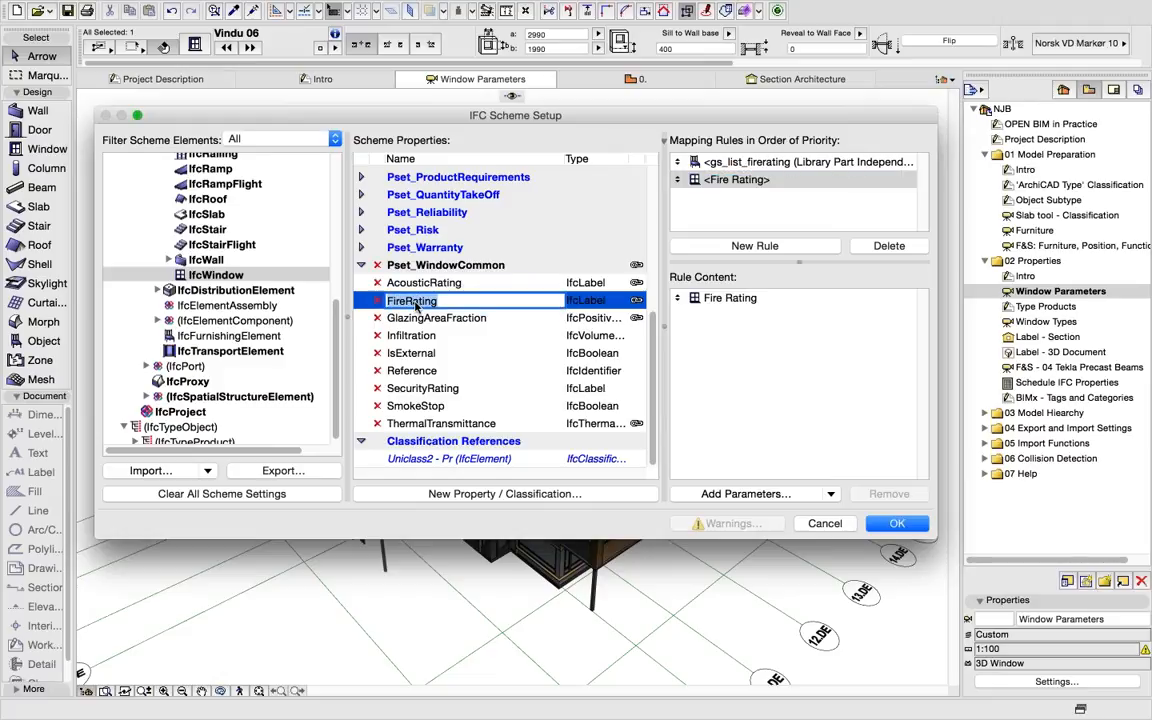
Step: For the Fire Rating mapping rule, look up the window's Fire Rating among the available parameters and close the list without adding anything
{"action": "left_click", "coordinate": [751, 181]}
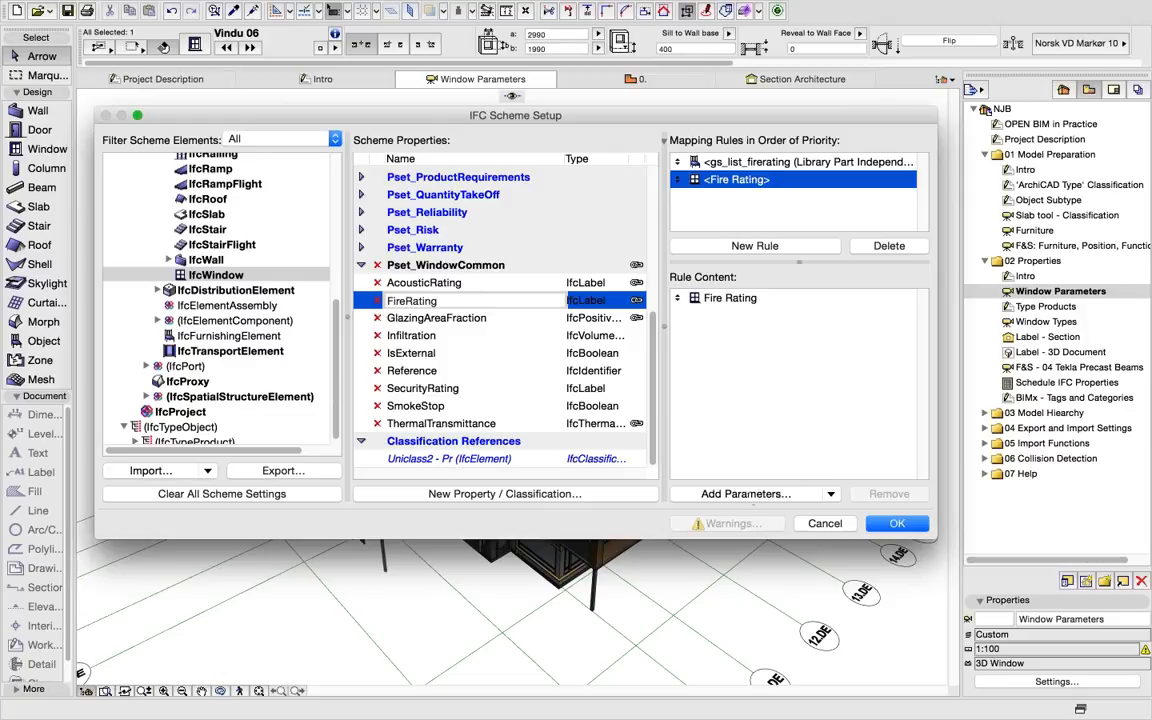
{"action": "left_click", "coordinate": [748, 495]}
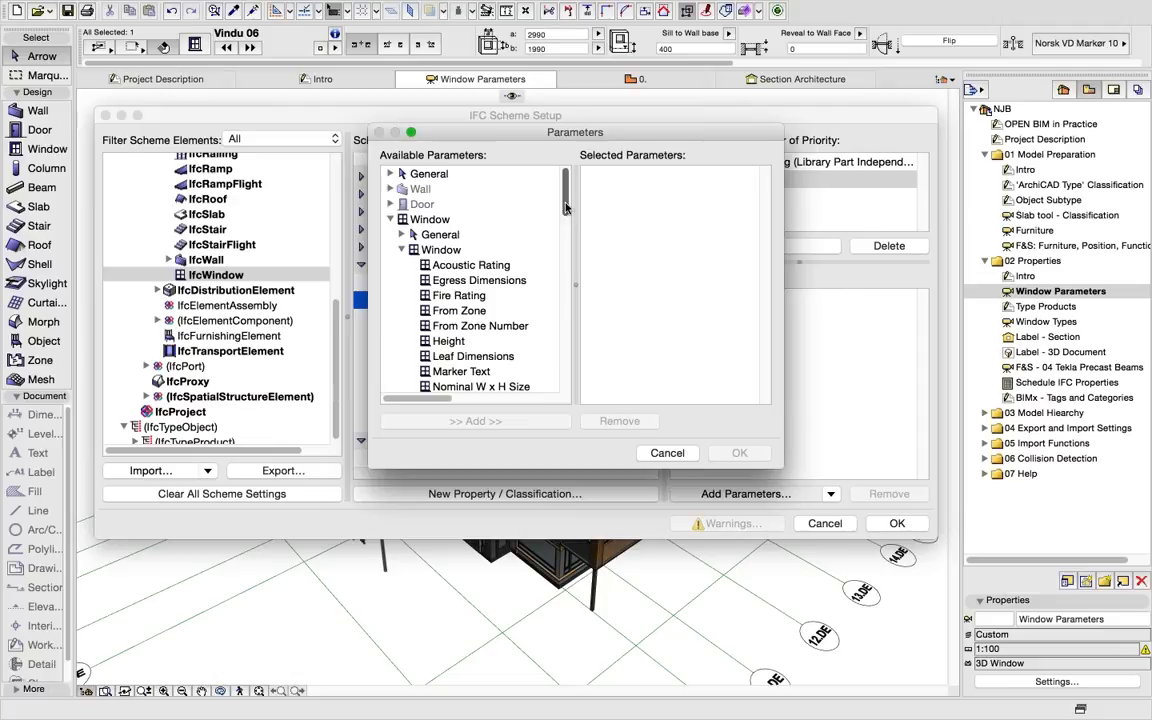
{"action": "scroll", "coordinate": [464, 207], "scroll_direction": "down", "scroll_amount": 3}
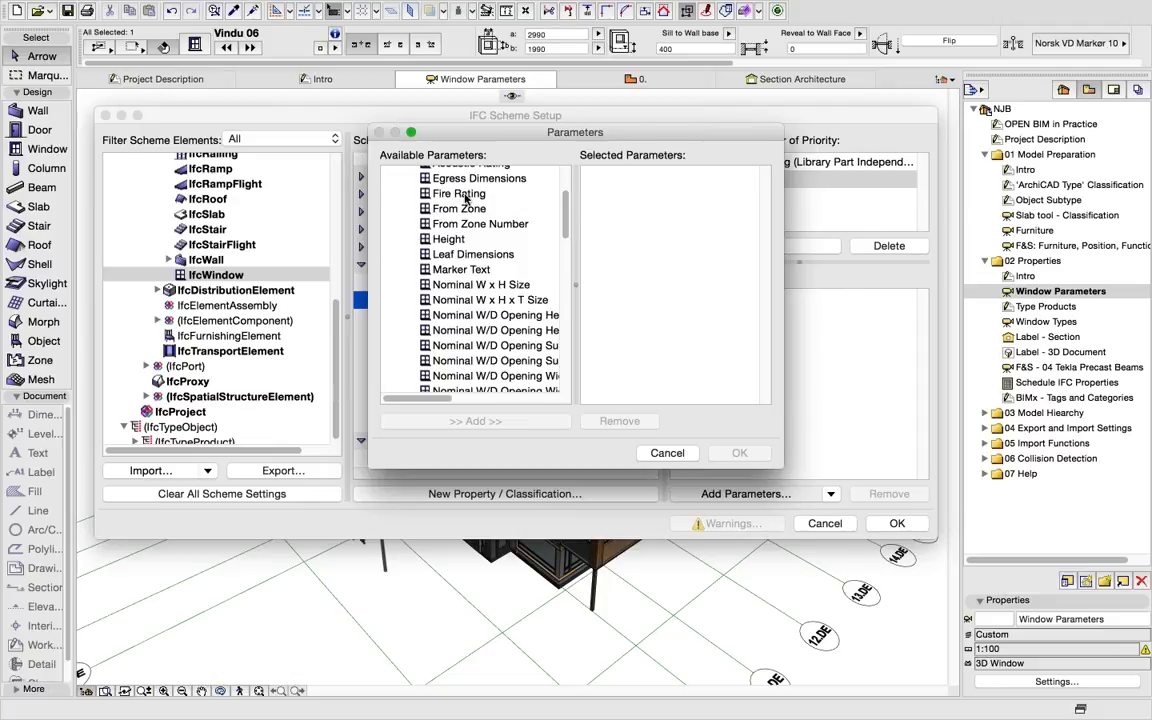
{"action": "left_click", "coordinate": [463, 195]}
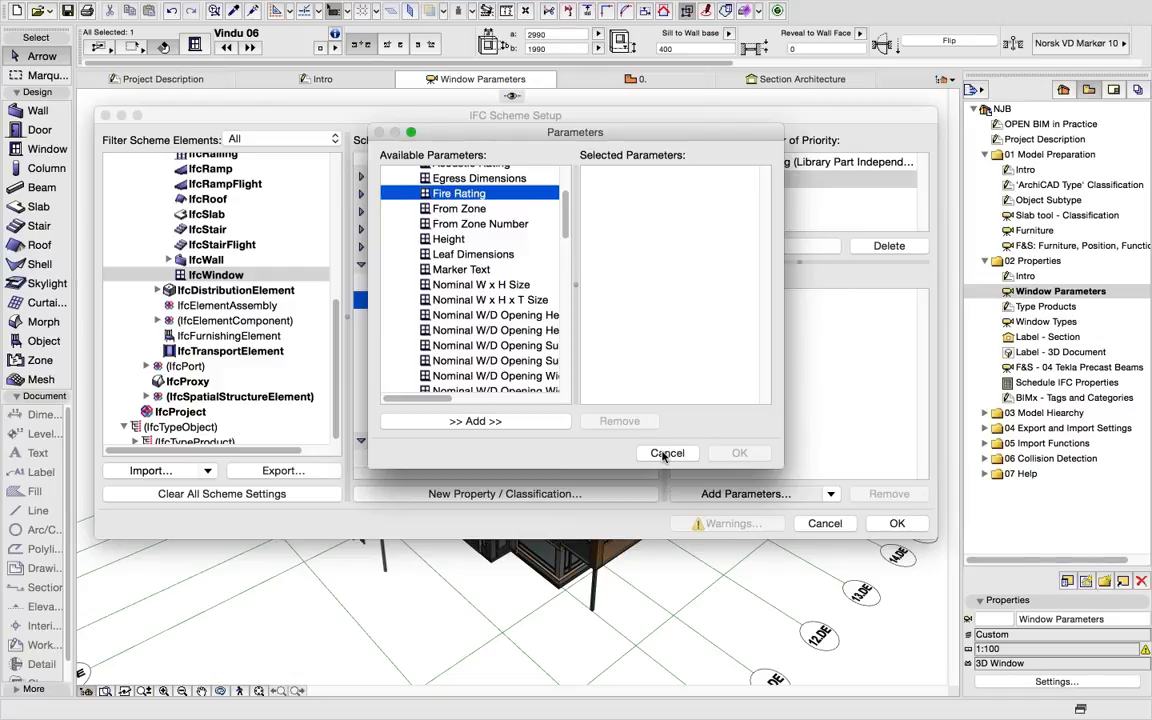
{"action": "left_click", "coordinate": [665, 453]}
Step: For the gs_list_firerating mapping rule, open the additional object parameters and search for library parts whose names contain "vindu"
{"action": "left_click", "coordinate": [703, 161]}
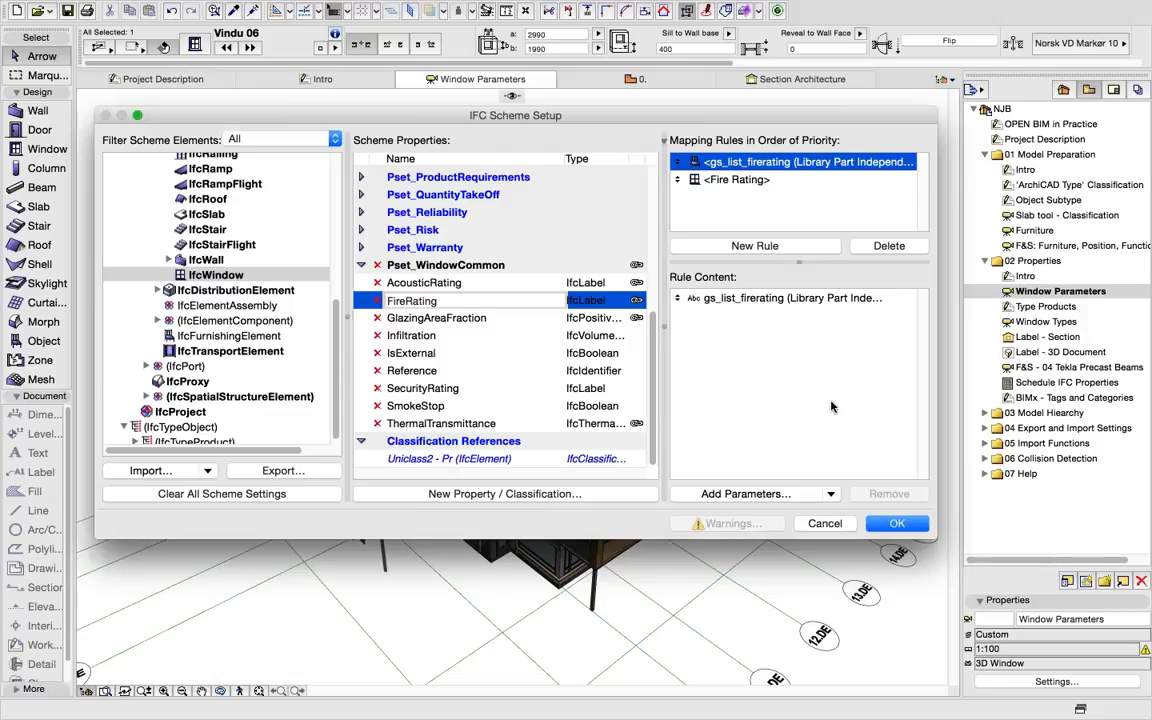
{"action": "left_click", "coordinate": [833, 494]}
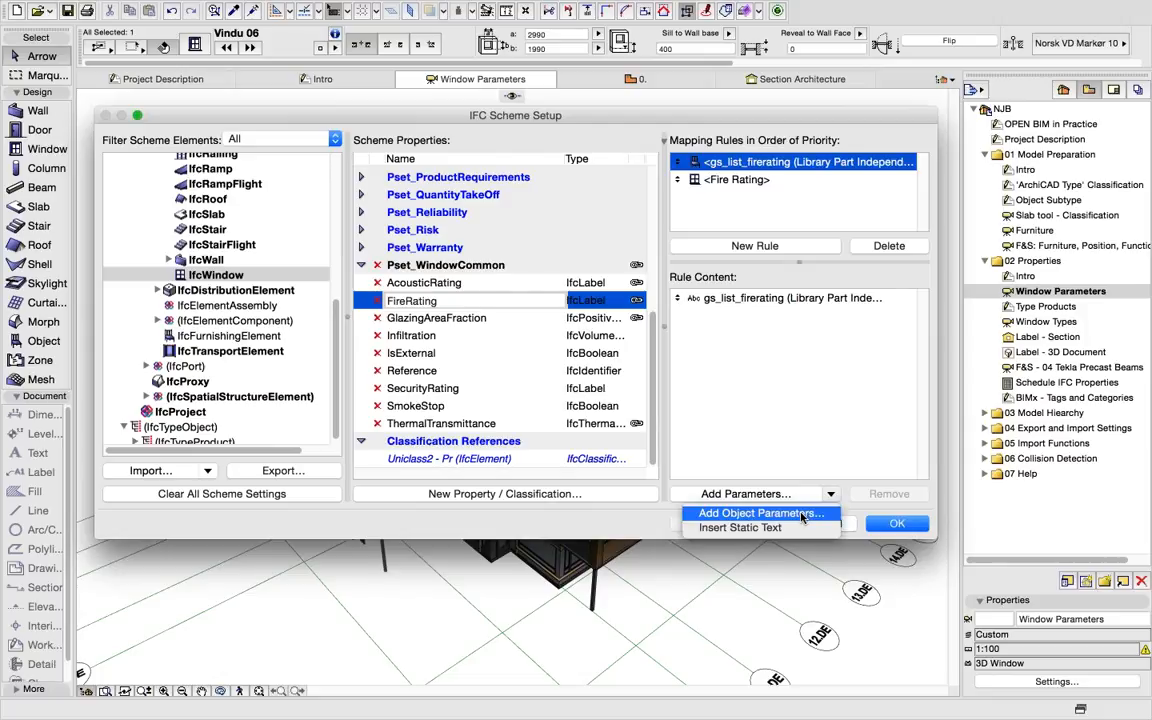
{"action": "left_click", "coordinate": [800, 514]}
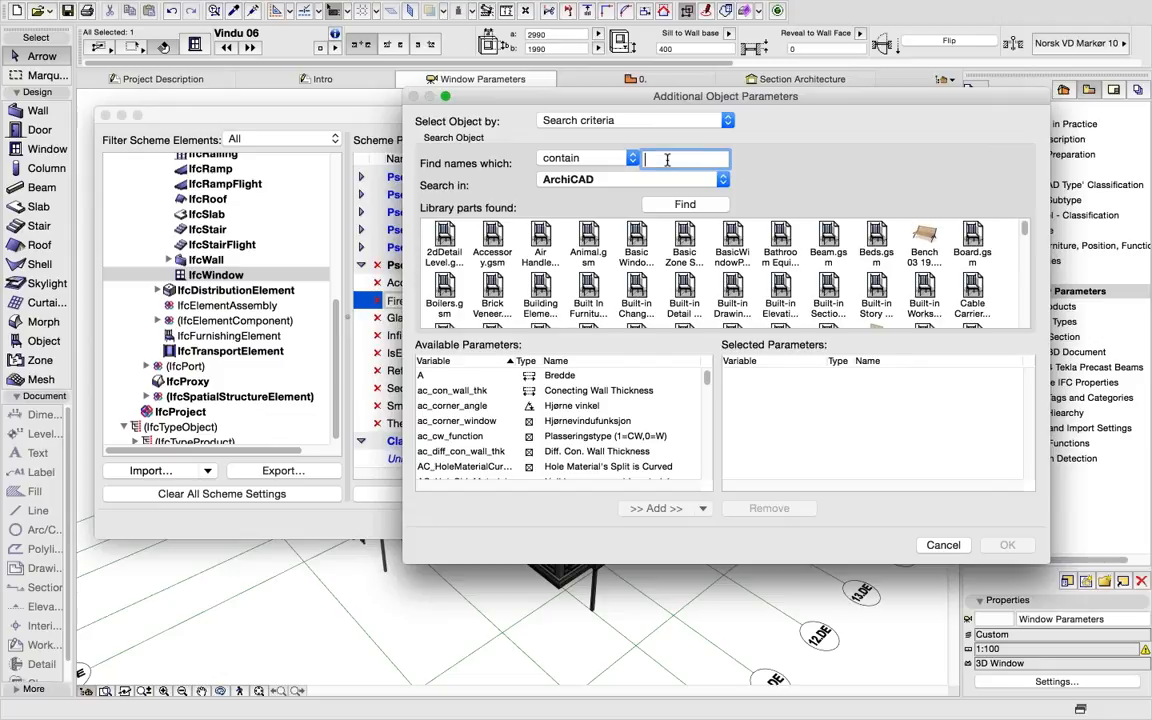
{"action": "type", "text": "vindu"}
{"action": "left_click", "coordinate": [684, 204]}
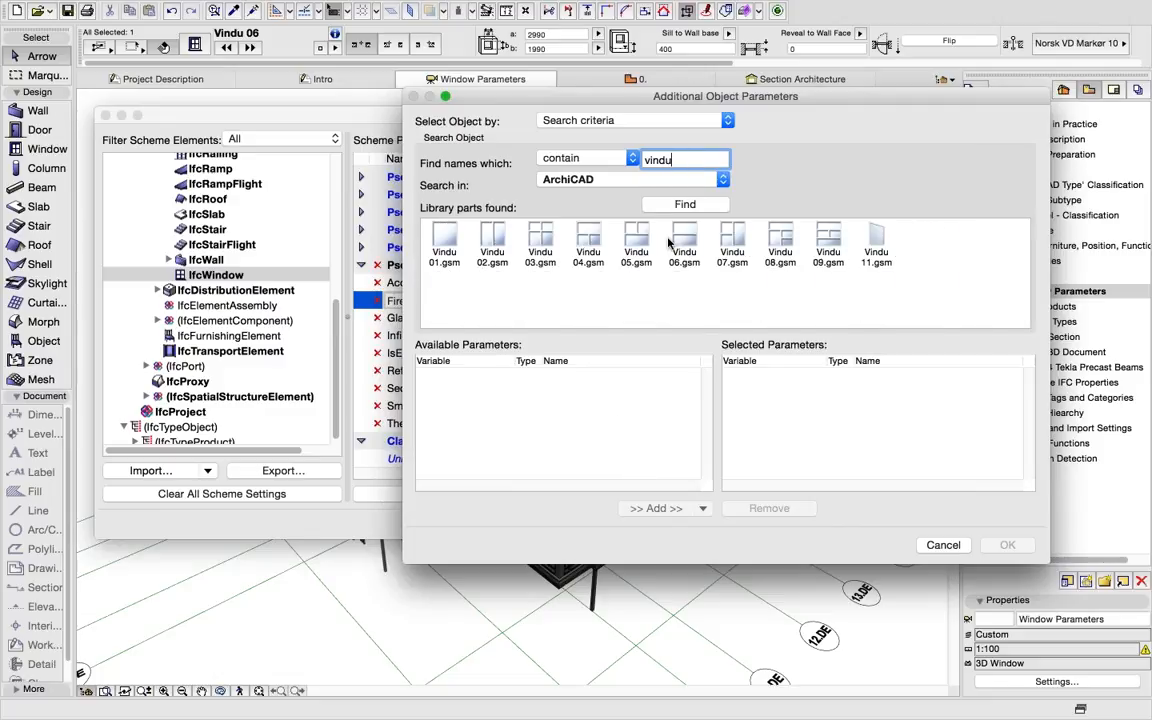
Step: Add Vindu 06.gsm's gs_list_firerating parameter to the FireRating rule as library part independent and remove the duplicate entry from the rule content
{"action": "left_click", "coordinate": [684, 245]}
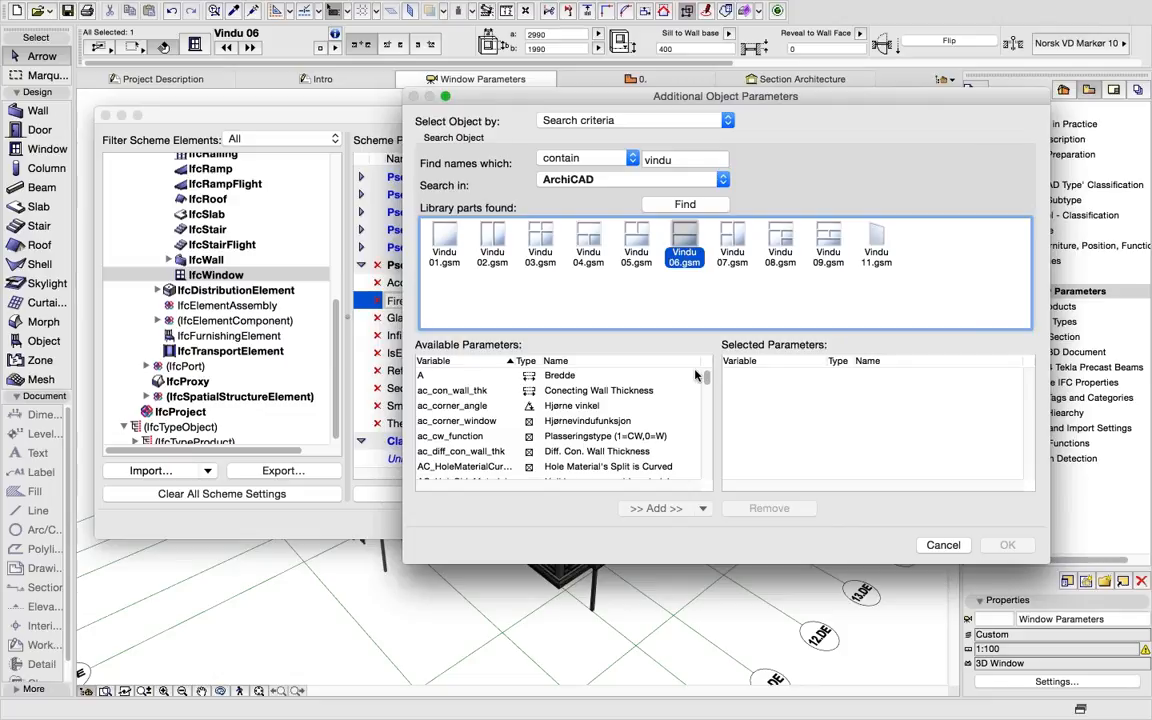
{"action": "left_click_drag", "start_coordinate": [706, 378], "coordinate": [704, 415]}
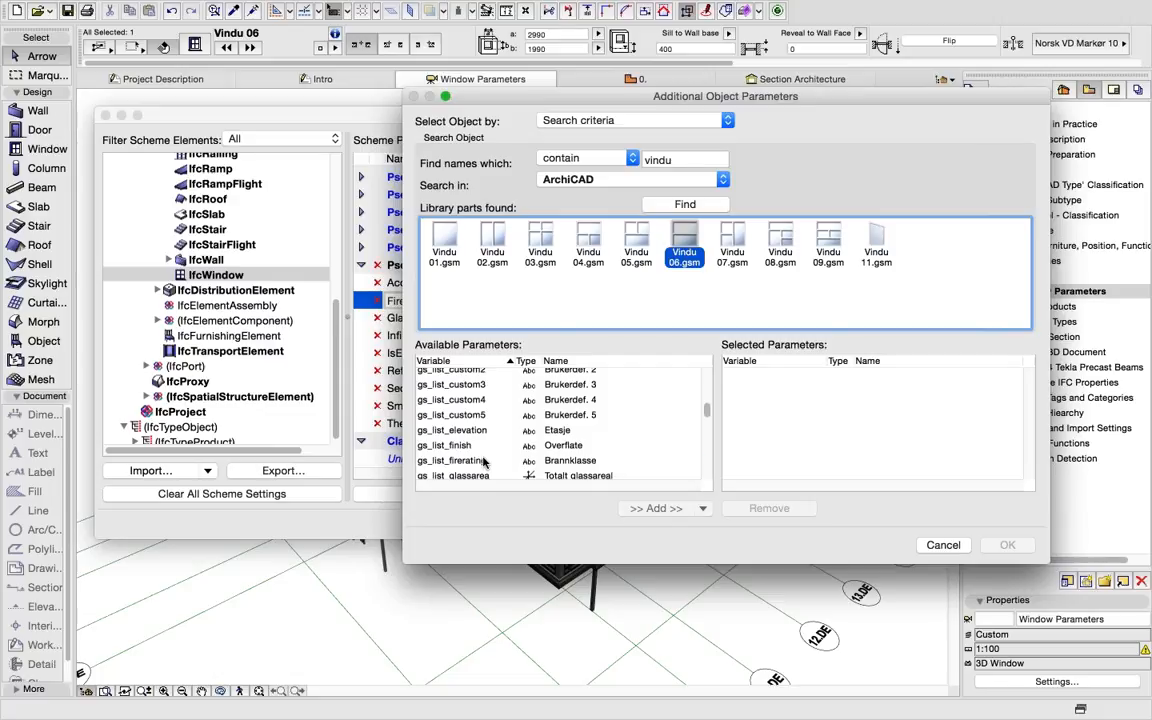
{"action": "left_click", "coordinate": [484, 461]}
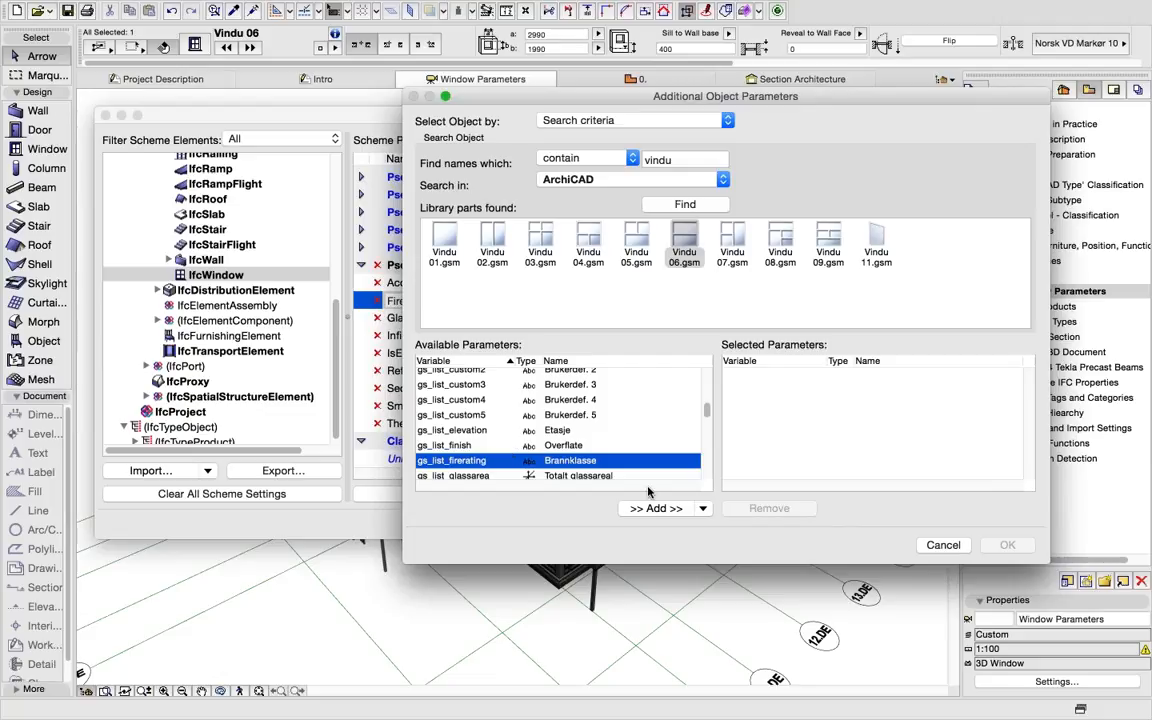
{"action": "left_click", "coordinate": [703, 510]}
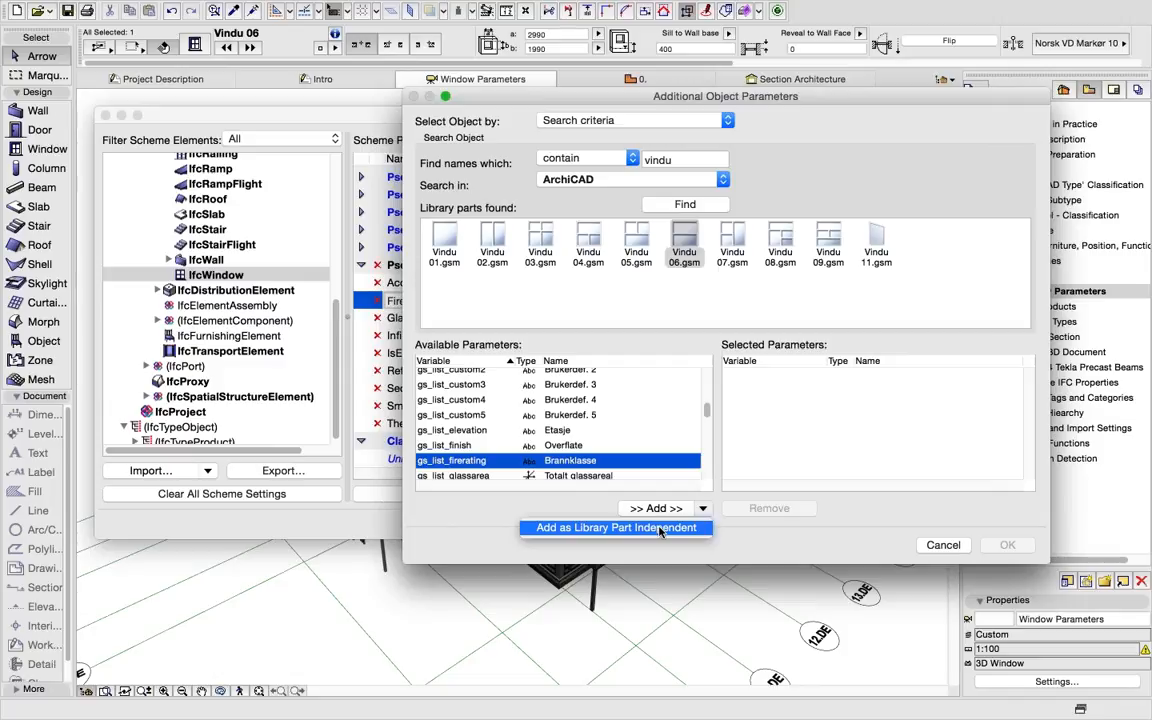
{"action": "left_click", "coordinate": [659, 528]}
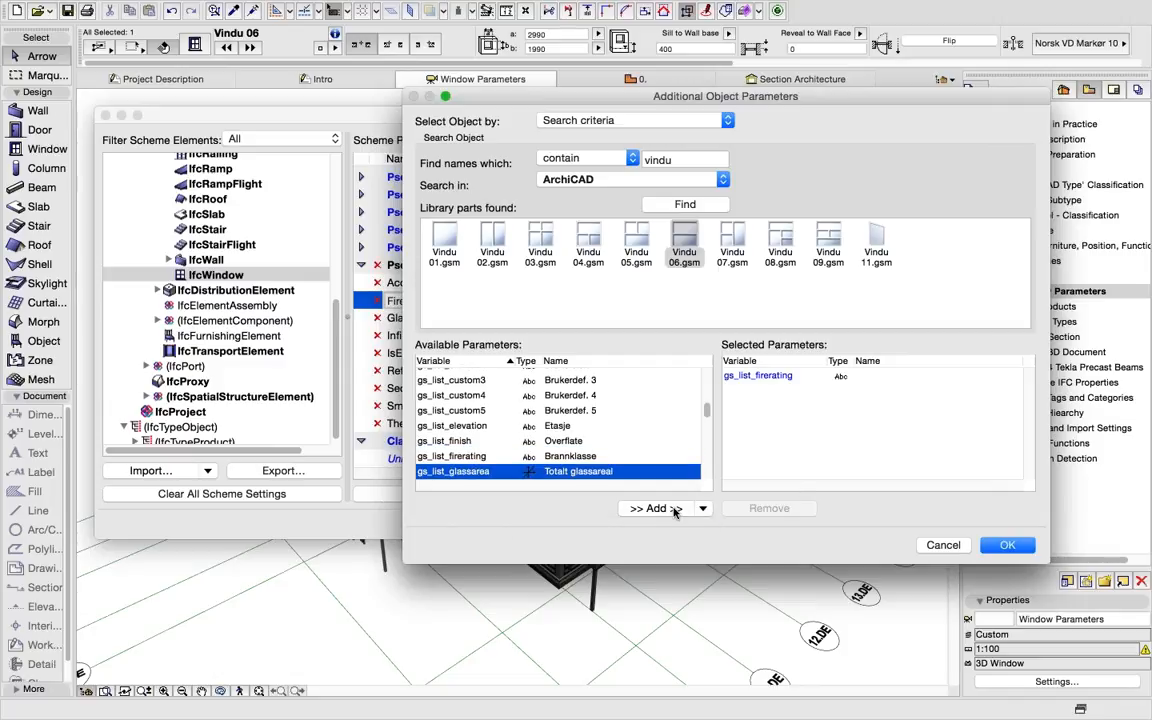
{"action": "left_click", "coordinate": [997, 543]}
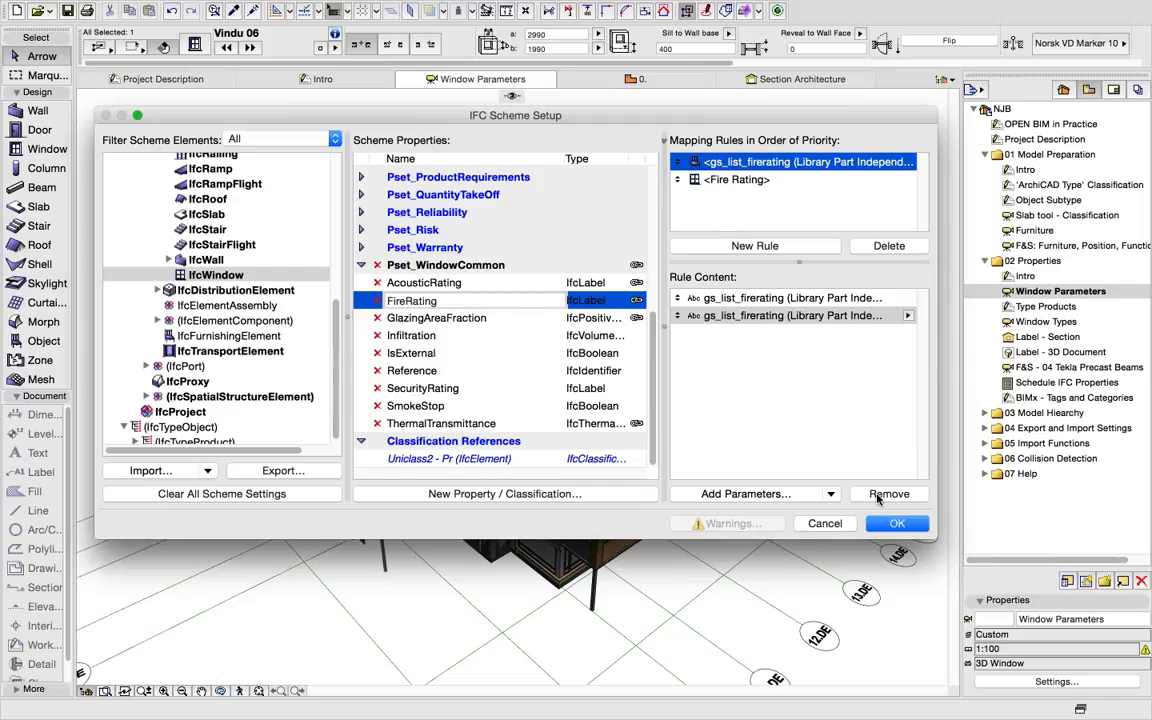
{"action": "left_click", "coordinate": [878, 497]}
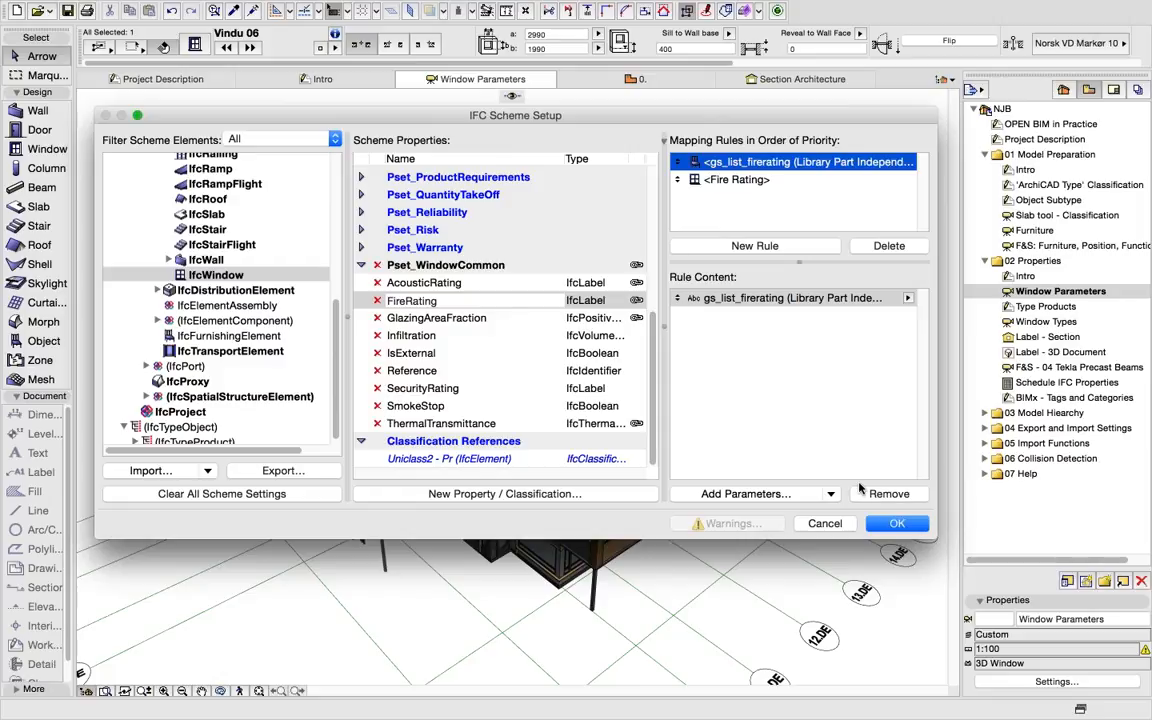
{"action": "left_click", "coordinate": [742, 302]}
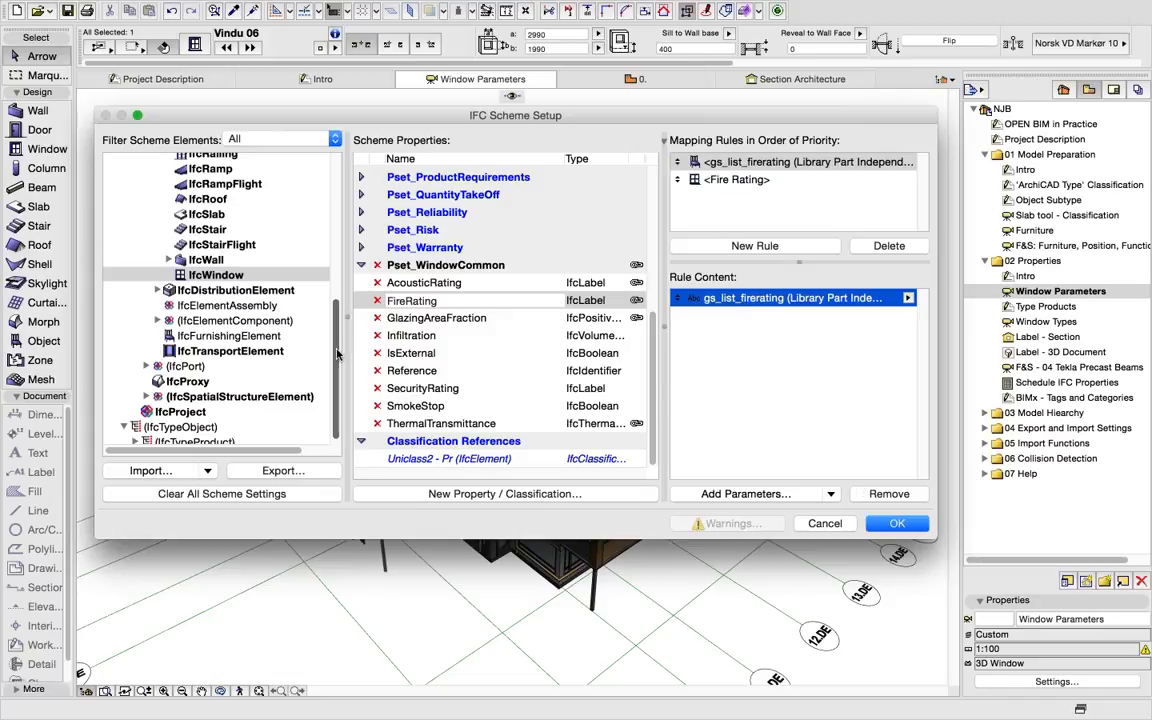
Step: Inspect the IfcElement scheme properties and their Uniclass2 - Pr classification reference, and close IFC Scheme Setup without saving
{"action": "left_click_drag", "start_coordinate": [336, 330], "coordinate": [341, 203]}
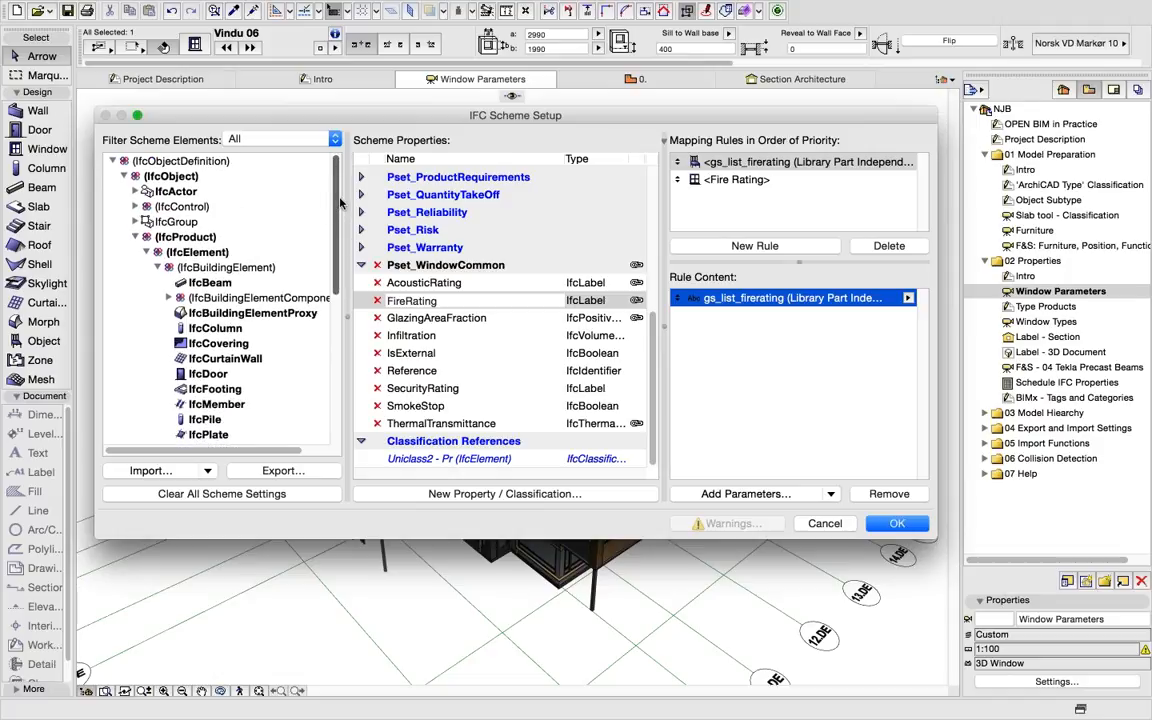
{"action": "left_click", "coordinate": [206, 251]}
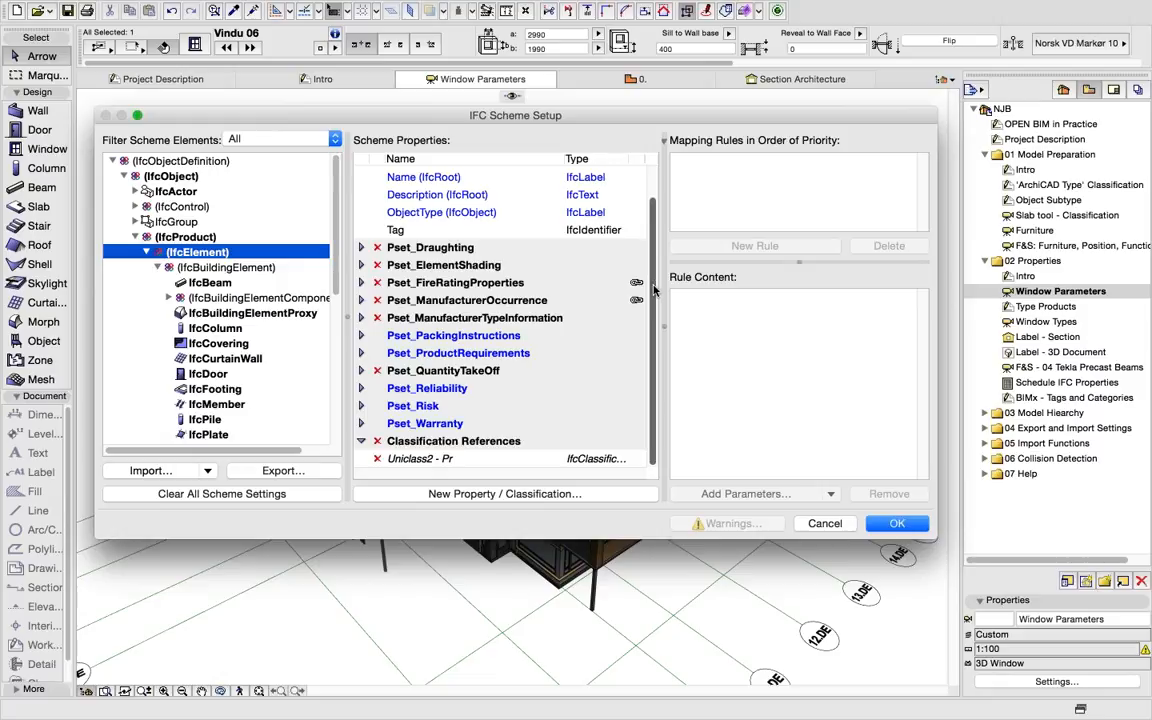
{"action": "double_click", "coordinate": [453, 460]}
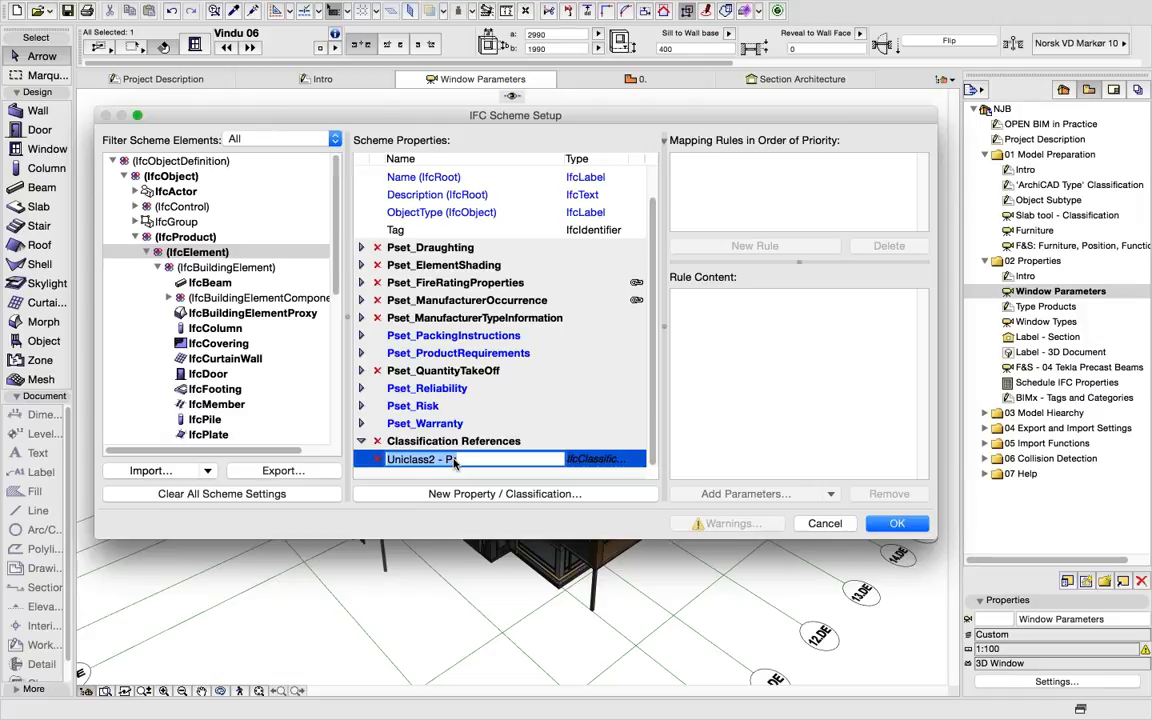
{"action": "type", "text": "r"}
{"action": "left_click", "coordinate": [826, 524]}
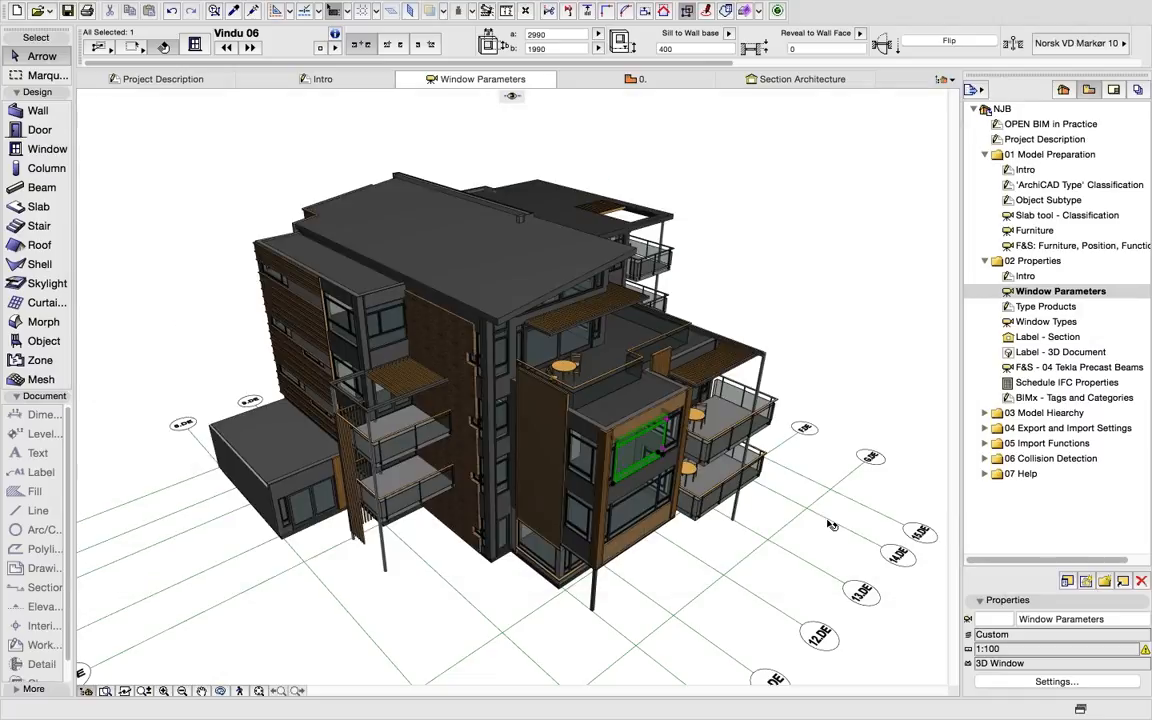
Step: Open the selected Vindu 06 window's settings, review its listed IFC properties and open Manage IFC Properties
{"action": "left_click", "coordinate": [195, 45]}
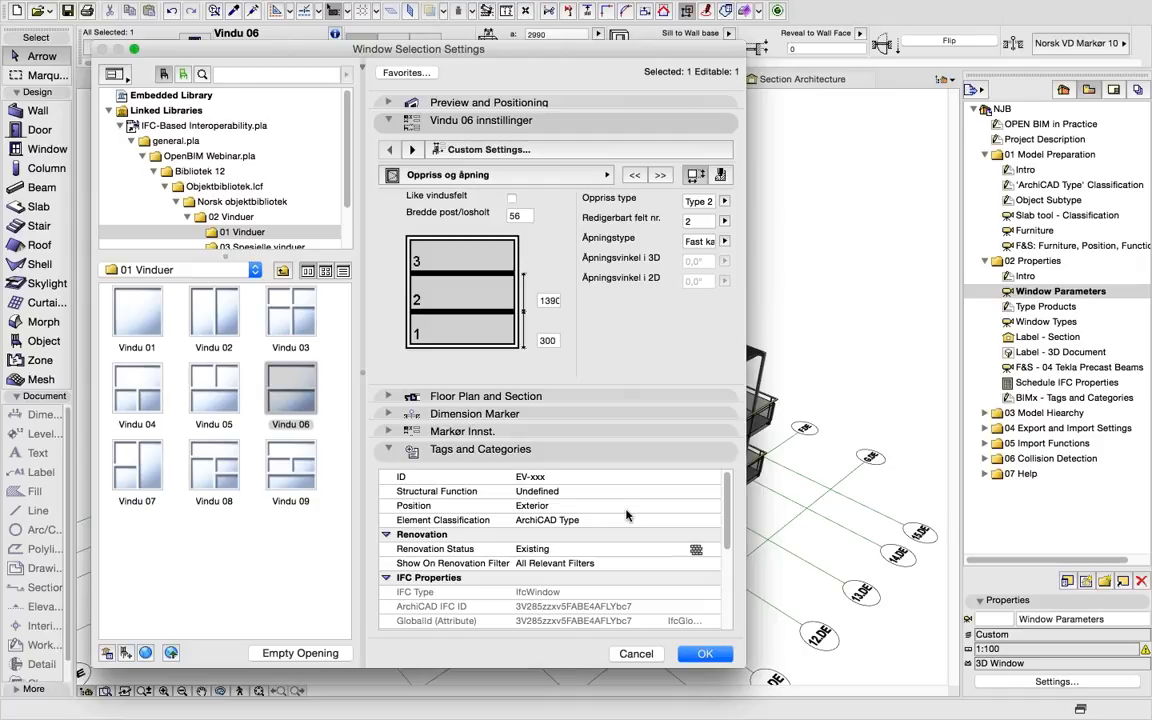
{"action": "scroll", "coordinate": [505, 502], "scroll_direction": "down", "scroll_amount": 5}
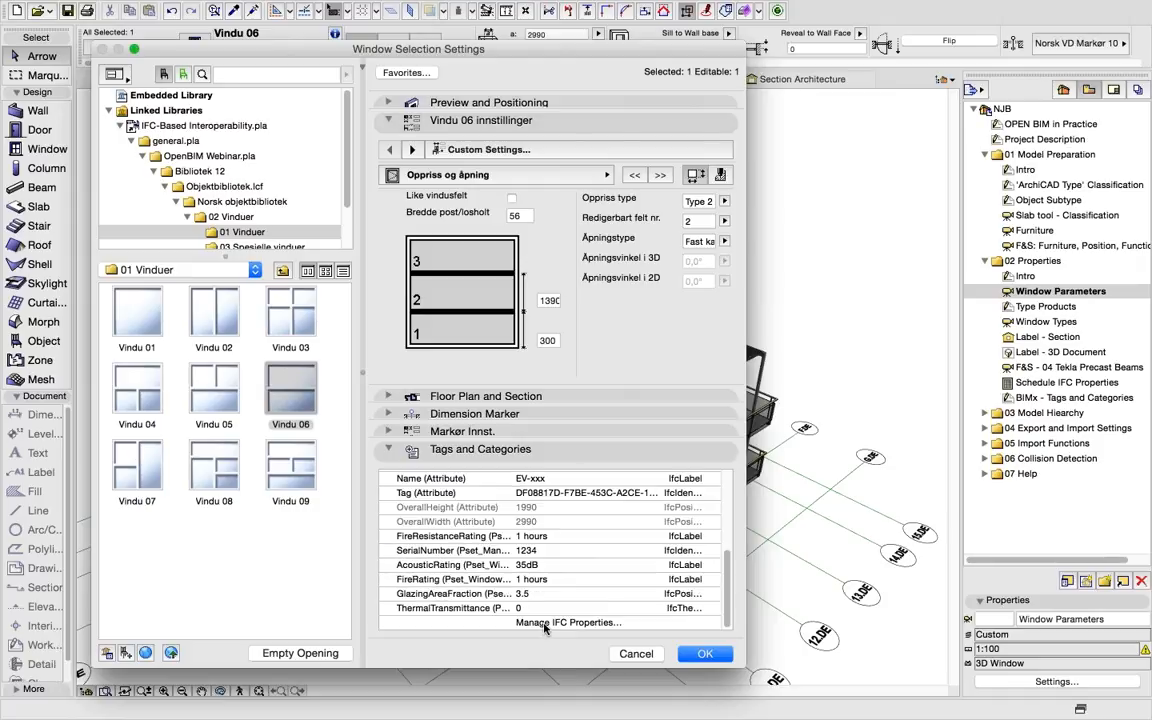
{"action": "left_click", "coordinate": [562, 623]}
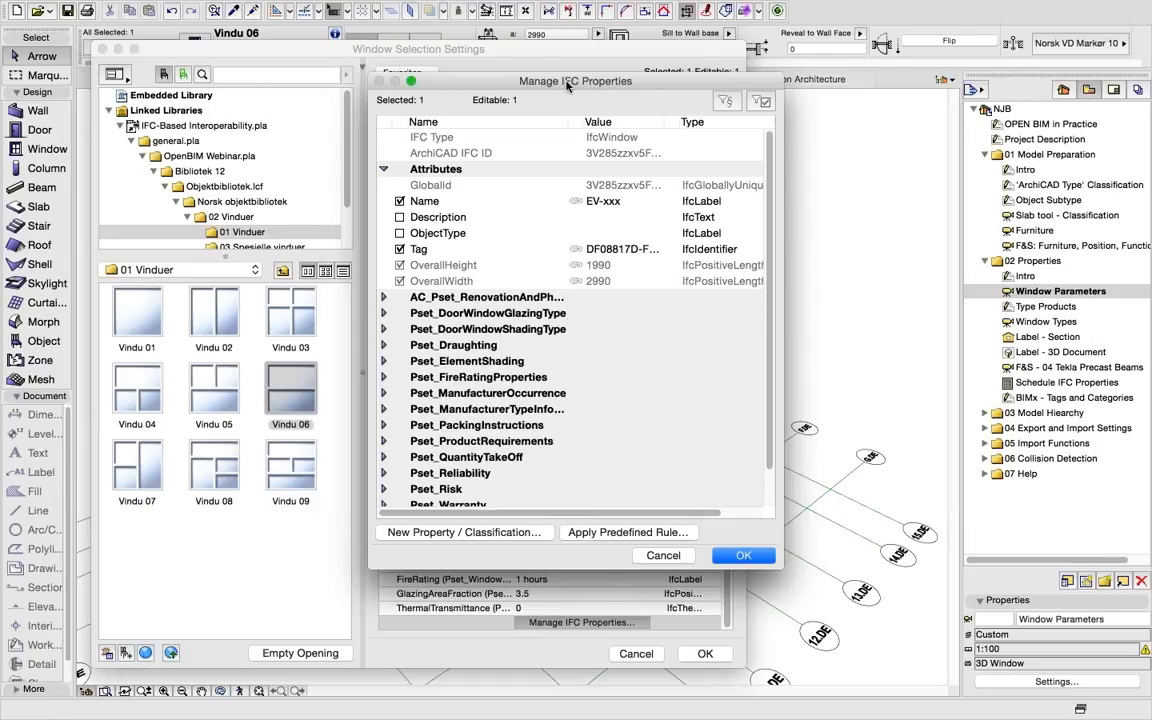
{"action": "left_click_drag", "start_coordinate": [567, 85], "coordinate": [512, 85]}
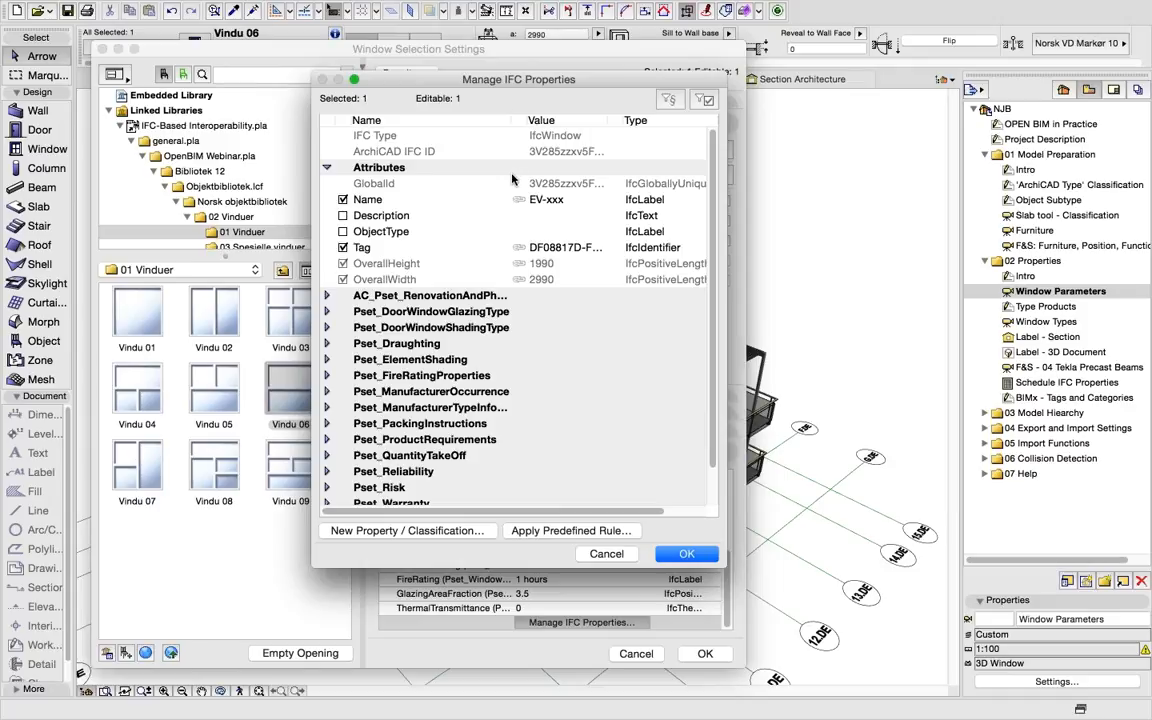
Step: Start applying a predefined rule to the window, with Uniclass 2 as the rule and Pr - Products as the category
{"action": "left_click", "coordinate": [562, 530]}
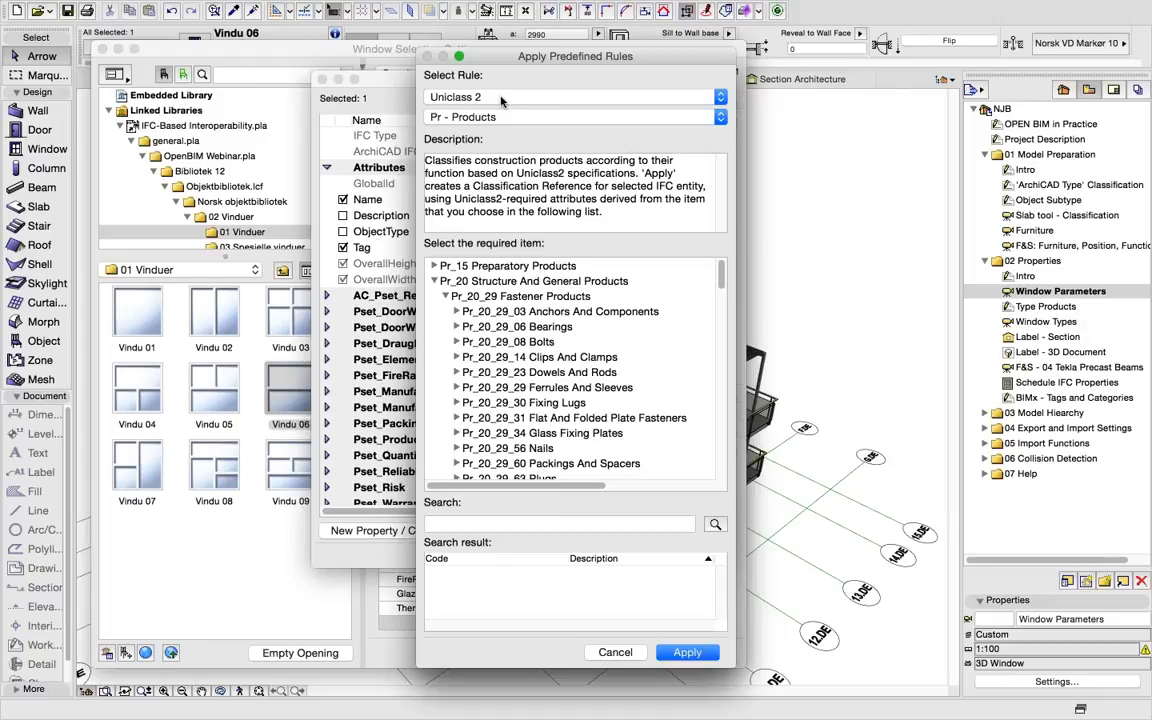
{"action": "left_click", "coordinate": [506, 97]}
{"action": "key", "text": "Up"}
{"action": "key", "text": "Up"}
{"action": "key", "text": "Up"}
{"action": "key", "text": "Up"}
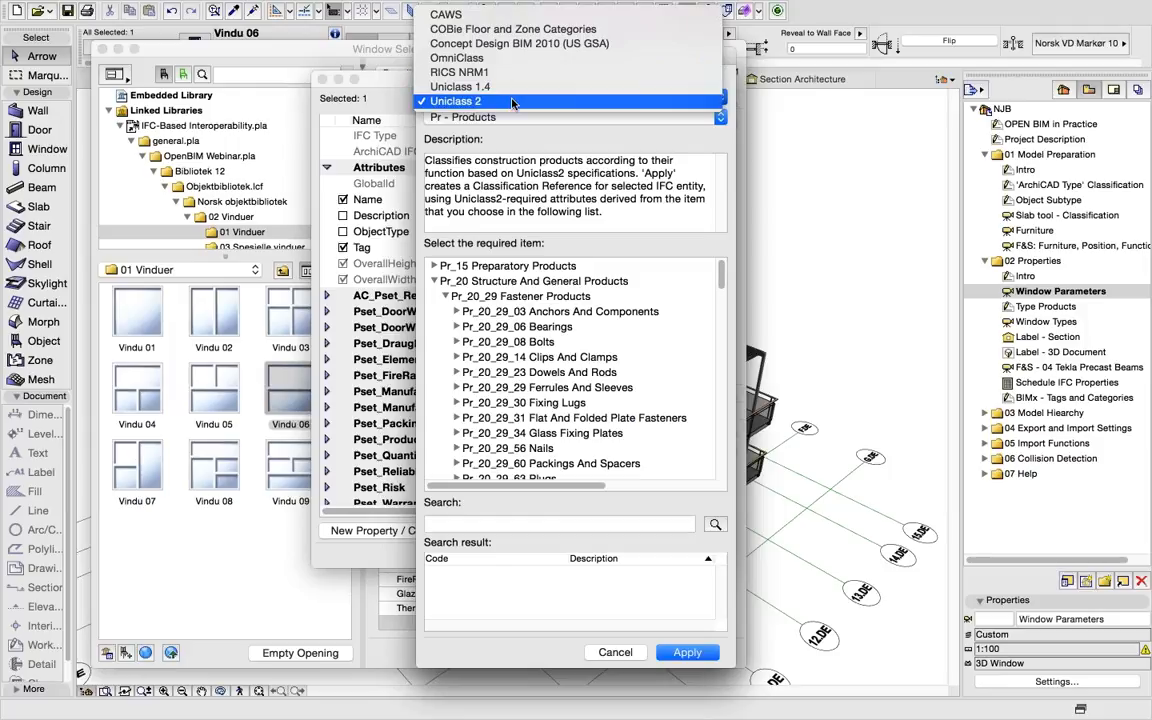
{"action": "left_click", "coordinate": [512, 101]}
{"action": "left_click", "coordinate": [503, 118]}
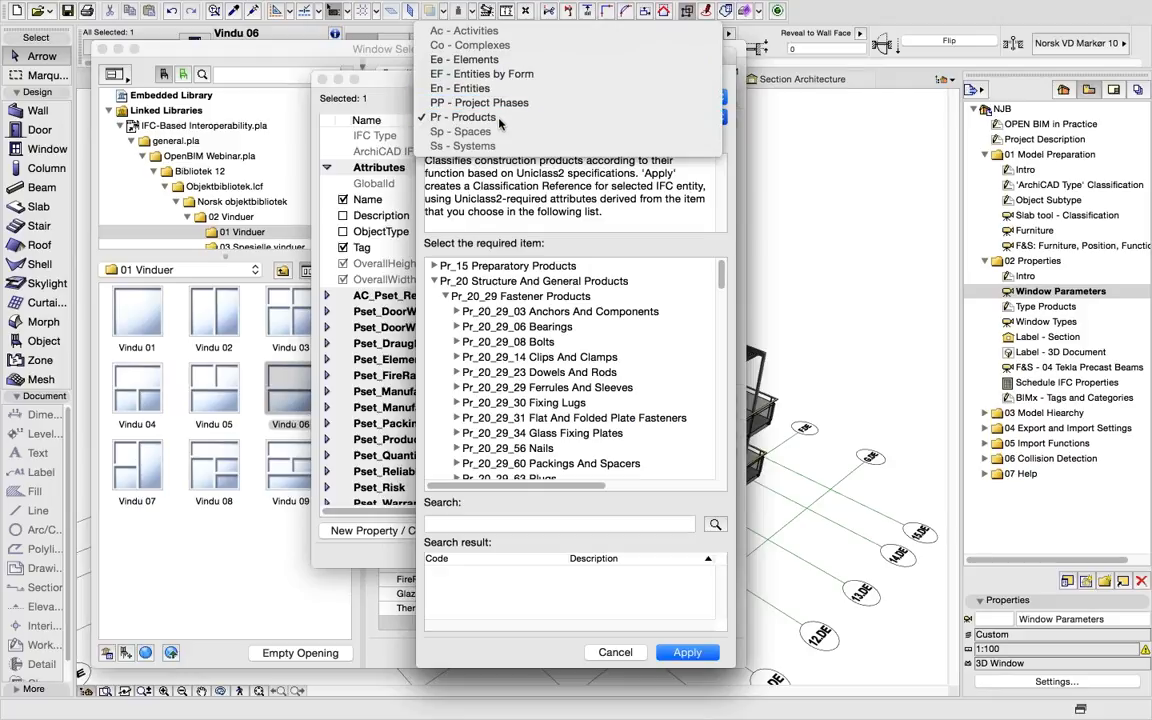
{"action": "left_click", "coordinate": [499, 119]}
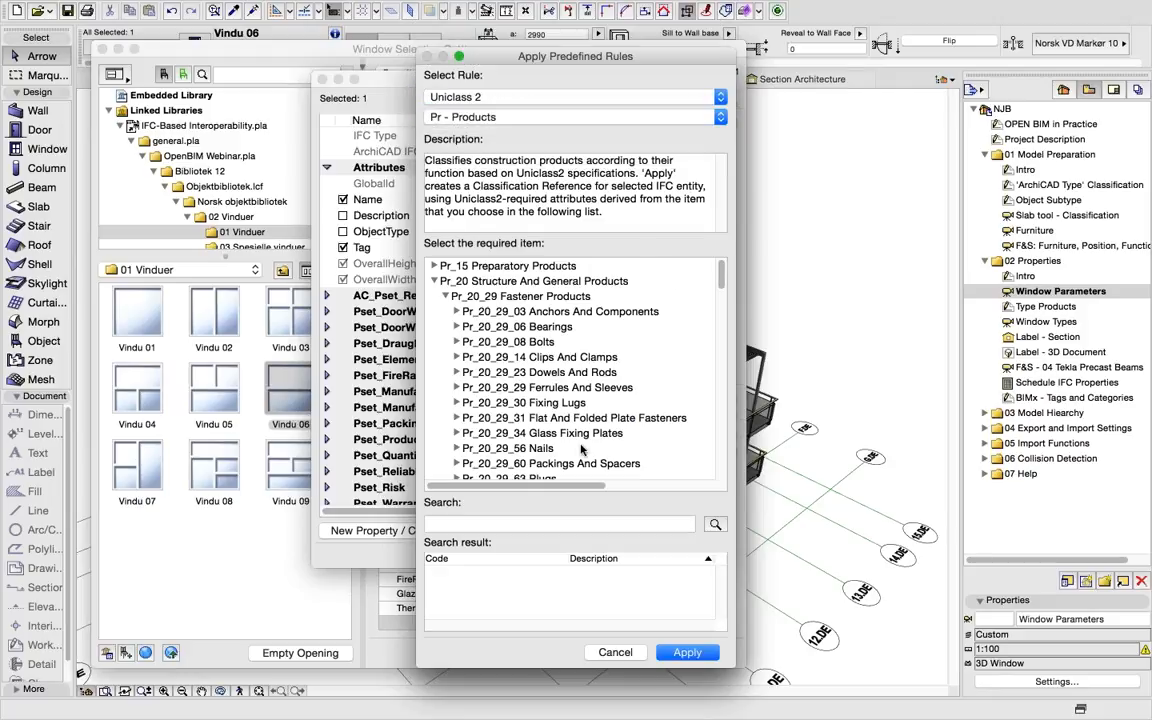
Step: Search the classification items for "wood window" and apply Pr_20_85_32_39 Hardwood Window Sub-Frames to the window
{"action": "left_click", "coordinate": [475, 523]}
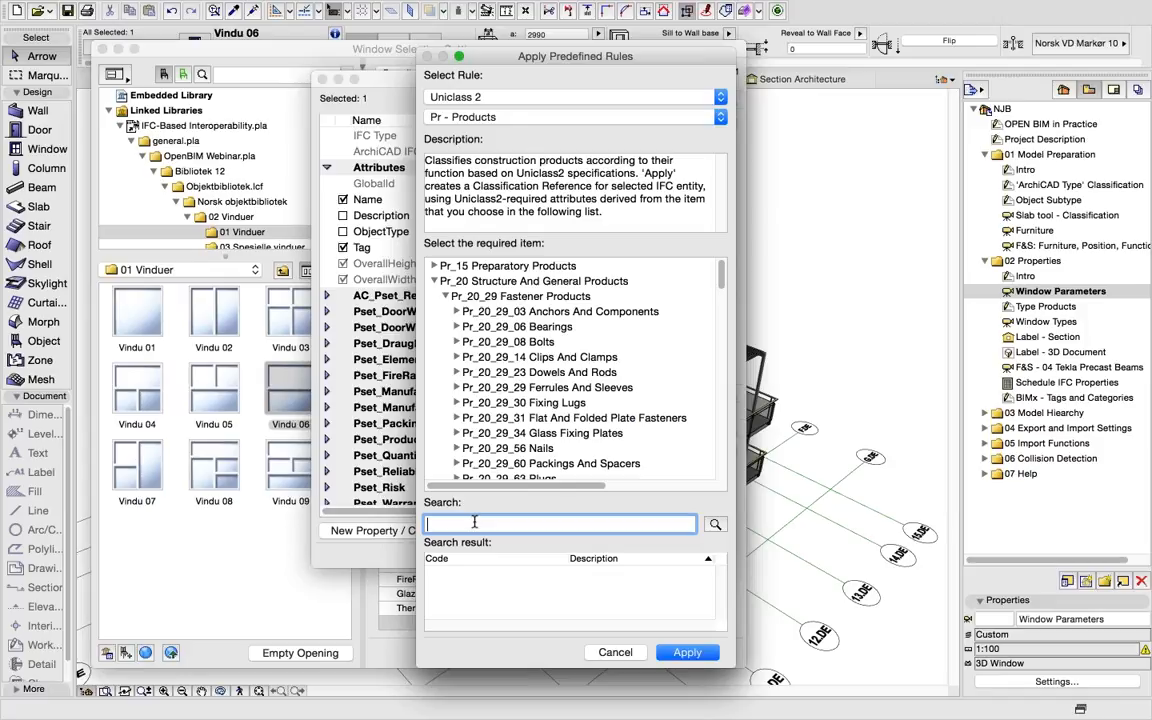
{"action": "type", "text": "wood window"}
{"action": "key", "text": "Return"}
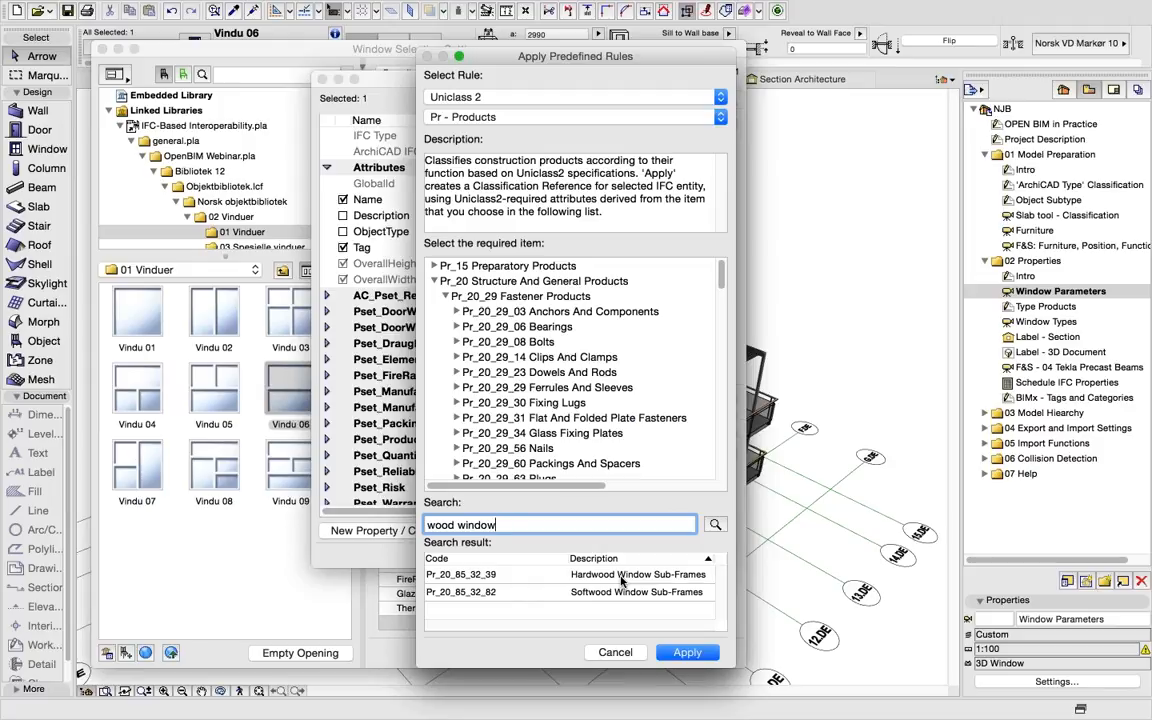
{"action": "left_click", "coordinate": [621, 577]}
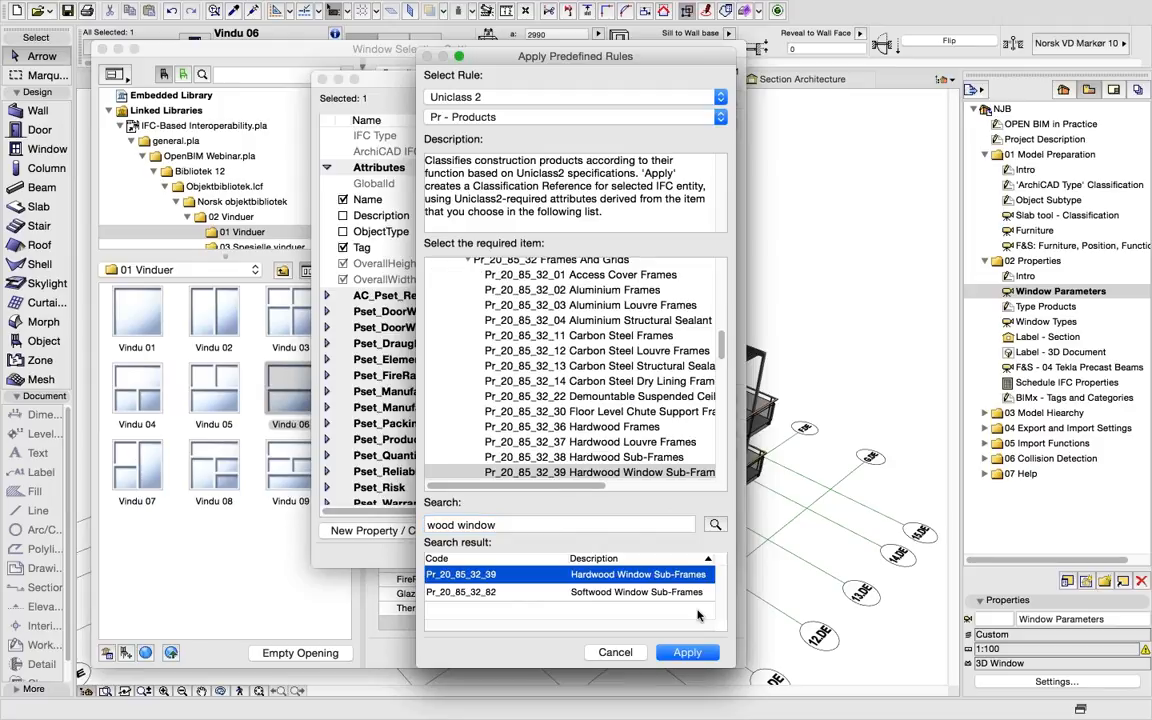
{"action": "left_click", "coordinate": [685, 651]}
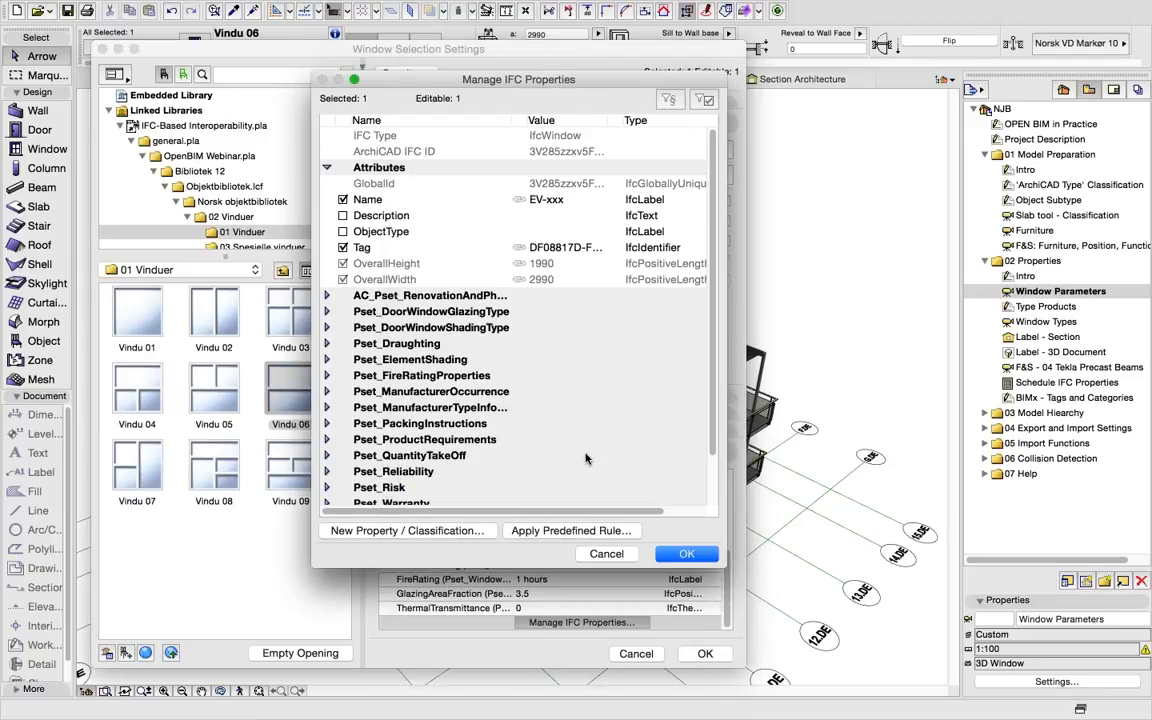
Step: Inspect the ItemReference, Name and EditionDate of the window's Uniclass2 - Pr classification reference and close it without changes
{"action": "scroll", "coordinate": [586, 459], "scroll_direction": "down", "scroll_amount": 3}
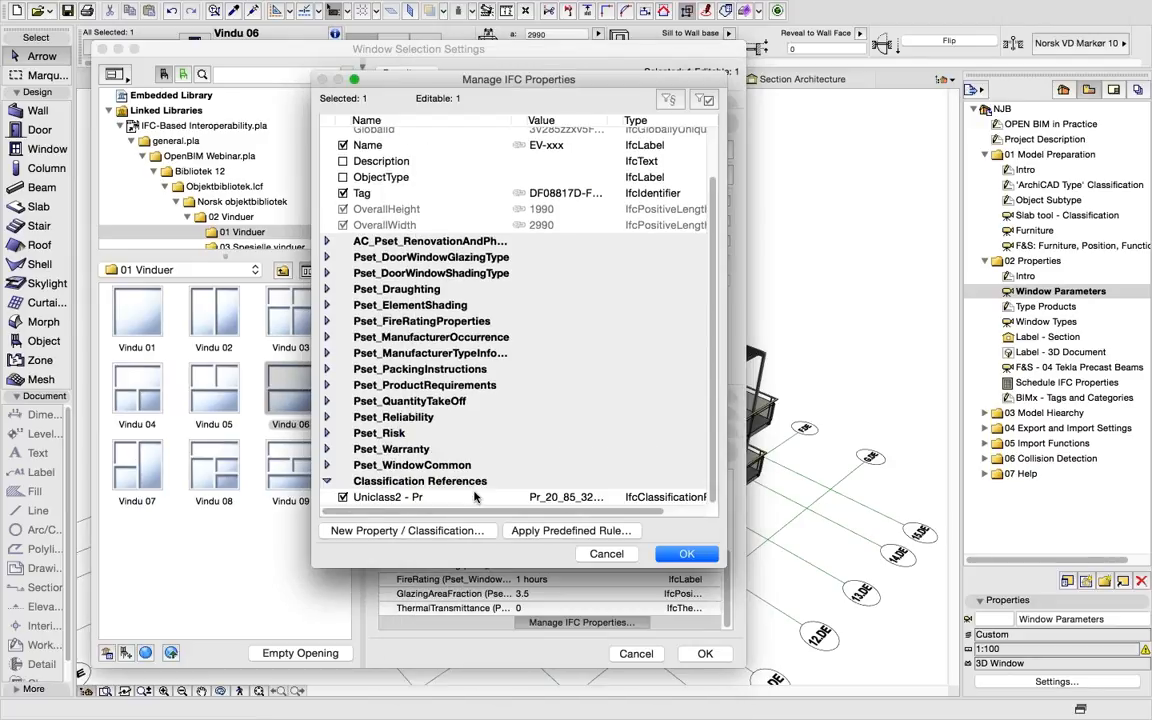
{"action": "left_click", "coordinate": [476, 497]}
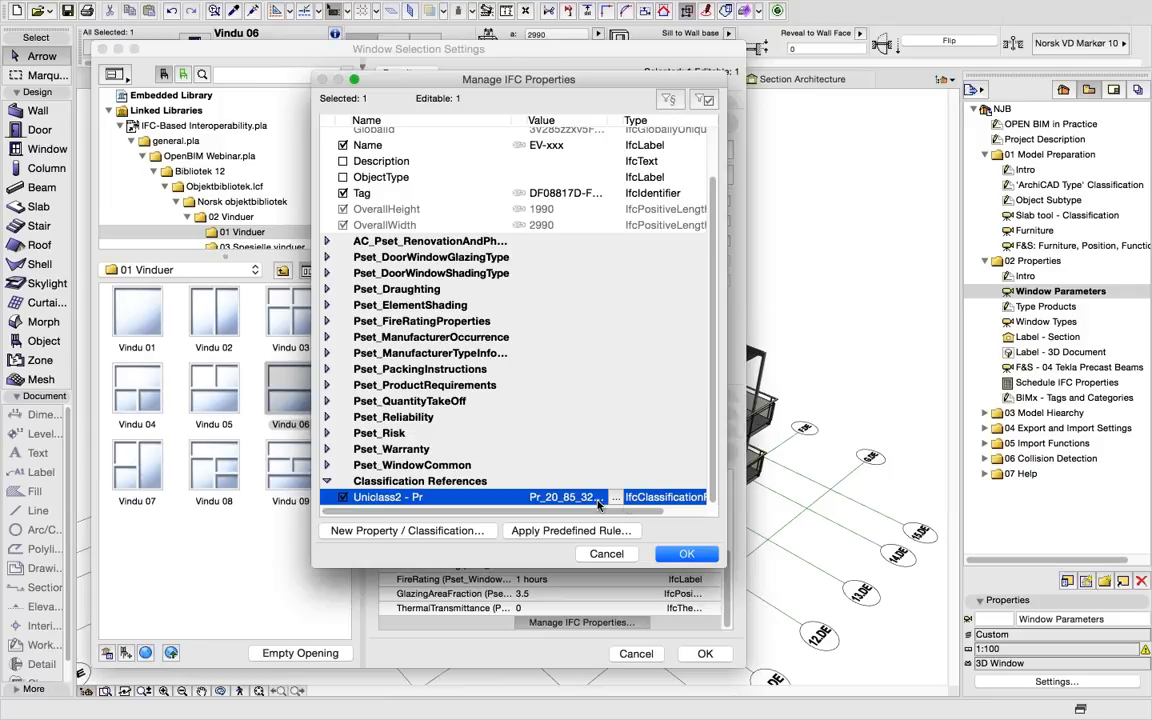
{"action": "left_click", "coordinate": [615, 497]}
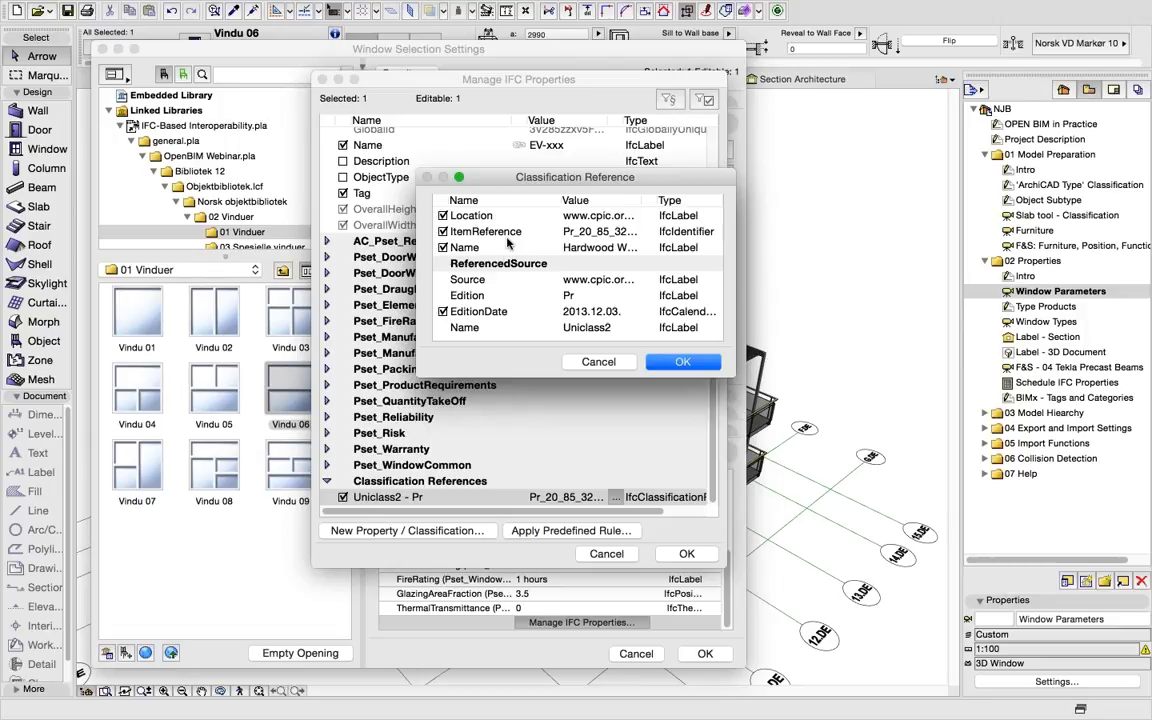
{"action": "left_click", "coordinate": [513, 233]}
{"action": "left_click", "coordinate": [507, 242]}
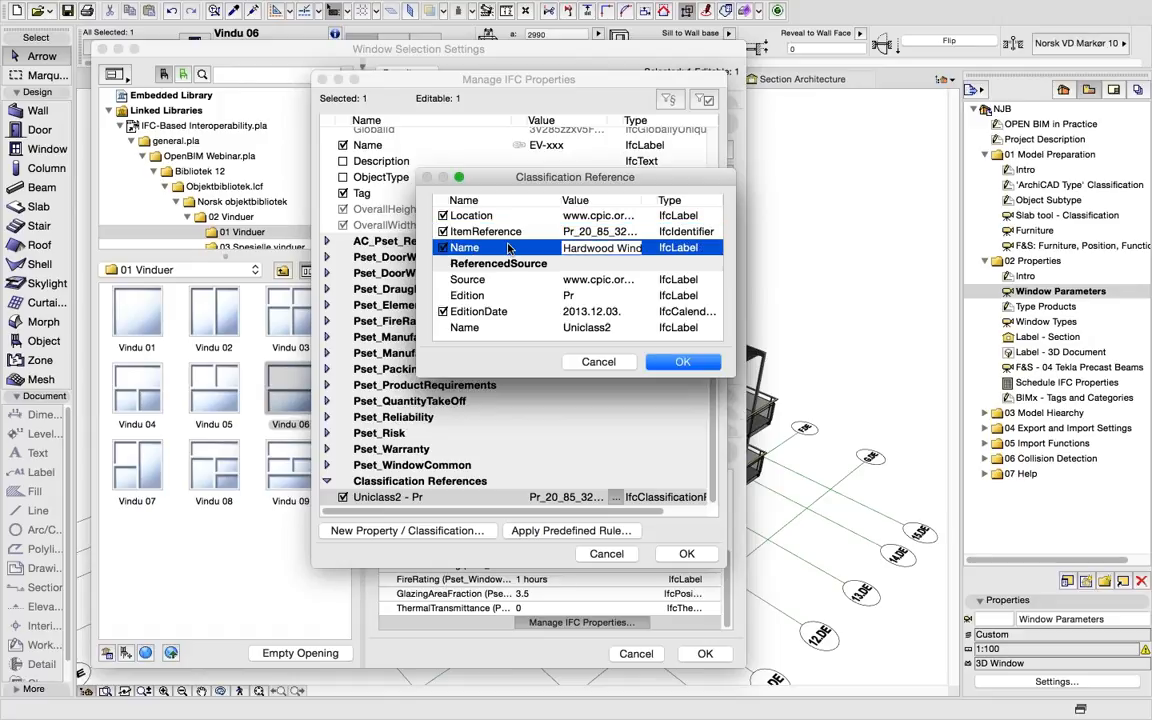
{"action": "left_click", "coordinate": [506, 238]}
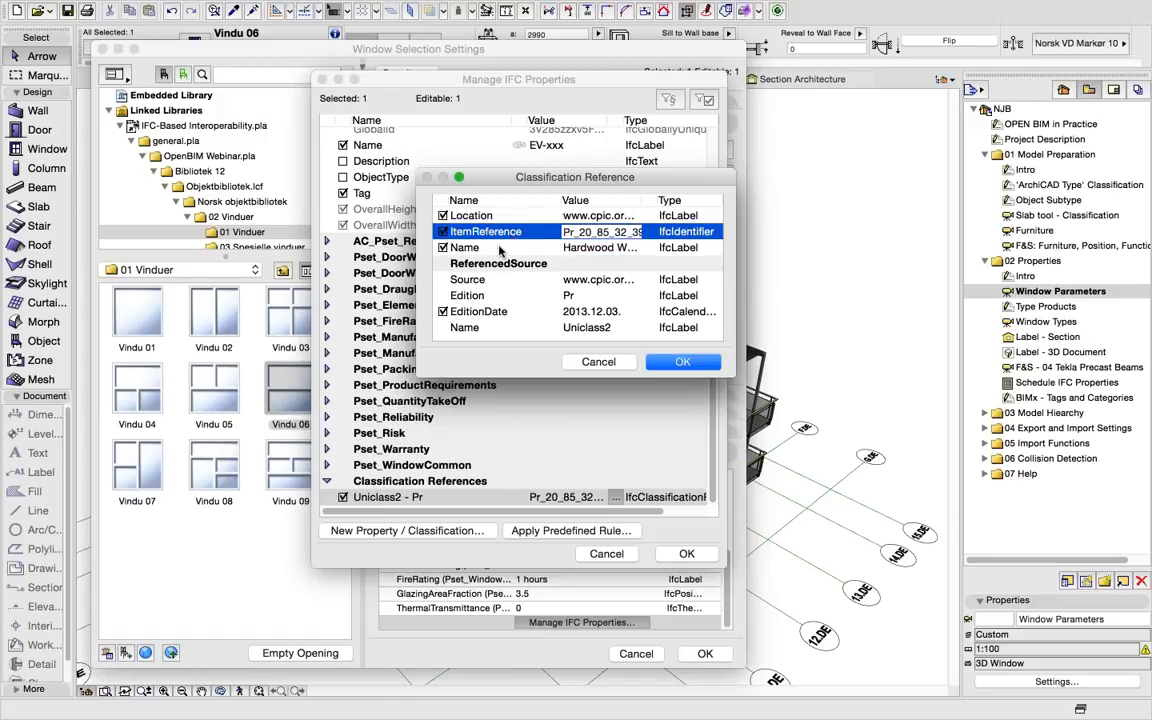
{"action": "left_click", "coordinate": [488, 312]}
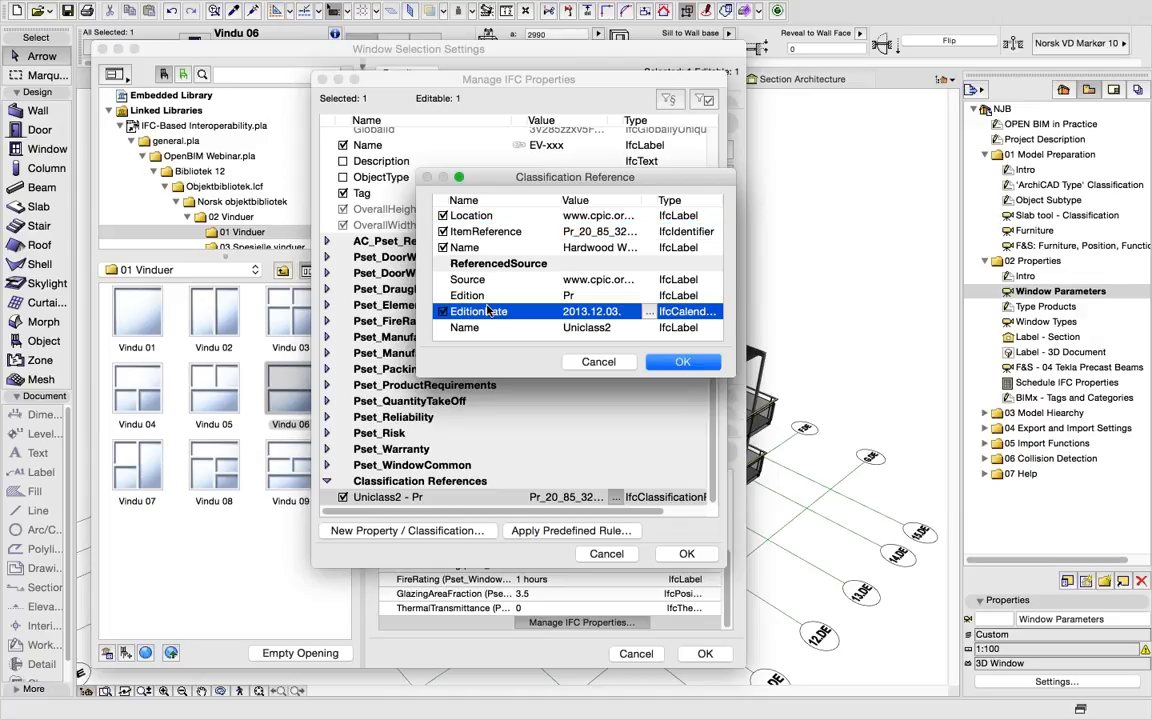
{"action": "left_click", "coordinate": [598, 362]}
Step: Confirm the window's IFC properties and save its settings with the Uniclass2 - Pr classification
{"action": "left_click", "coordinate": [685, 556]}
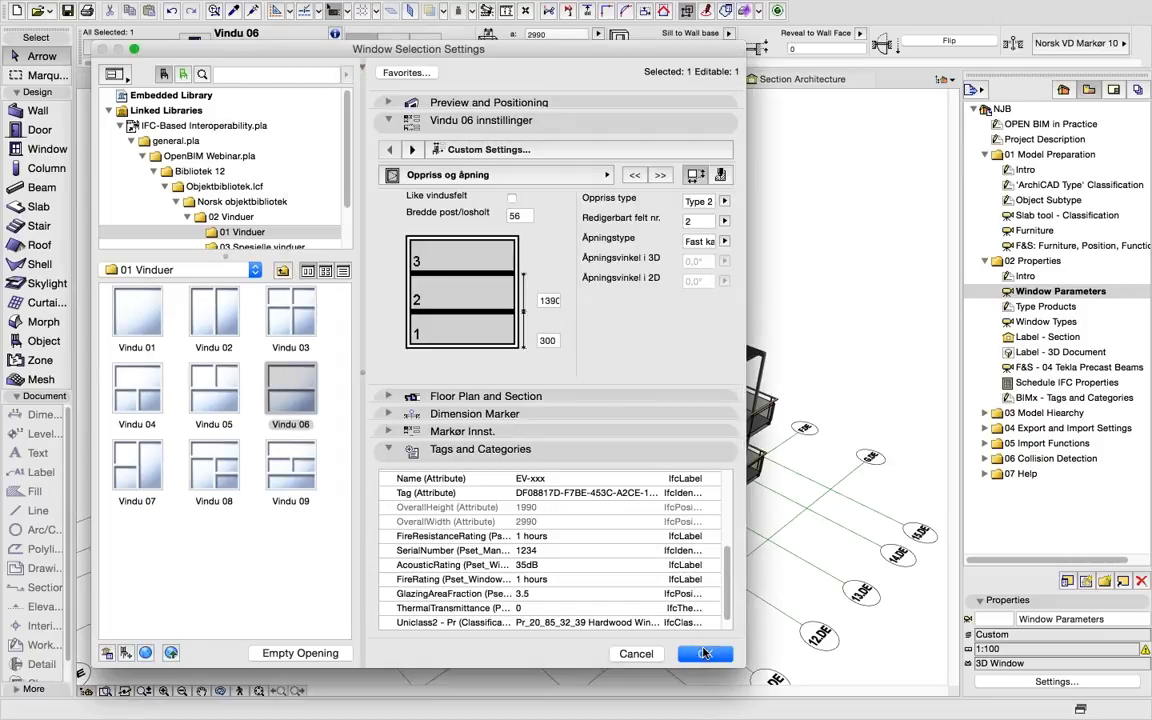
{"action": "left_click", "coordinate": [703, 655]}
{"action": "left_click", "coordinate": [701, 653]}
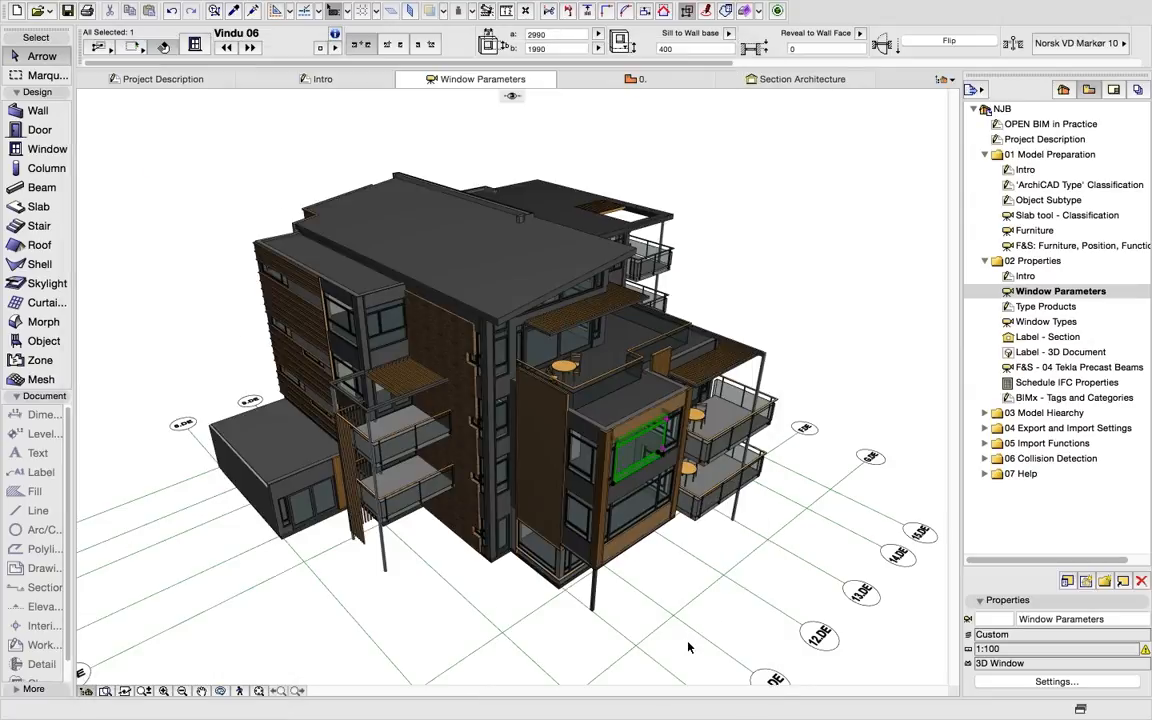
Step: Review the Type Products table of IFC type products and open the Window Types 3D view
{"action": "double_click", "coordinate": [1045, 307]}
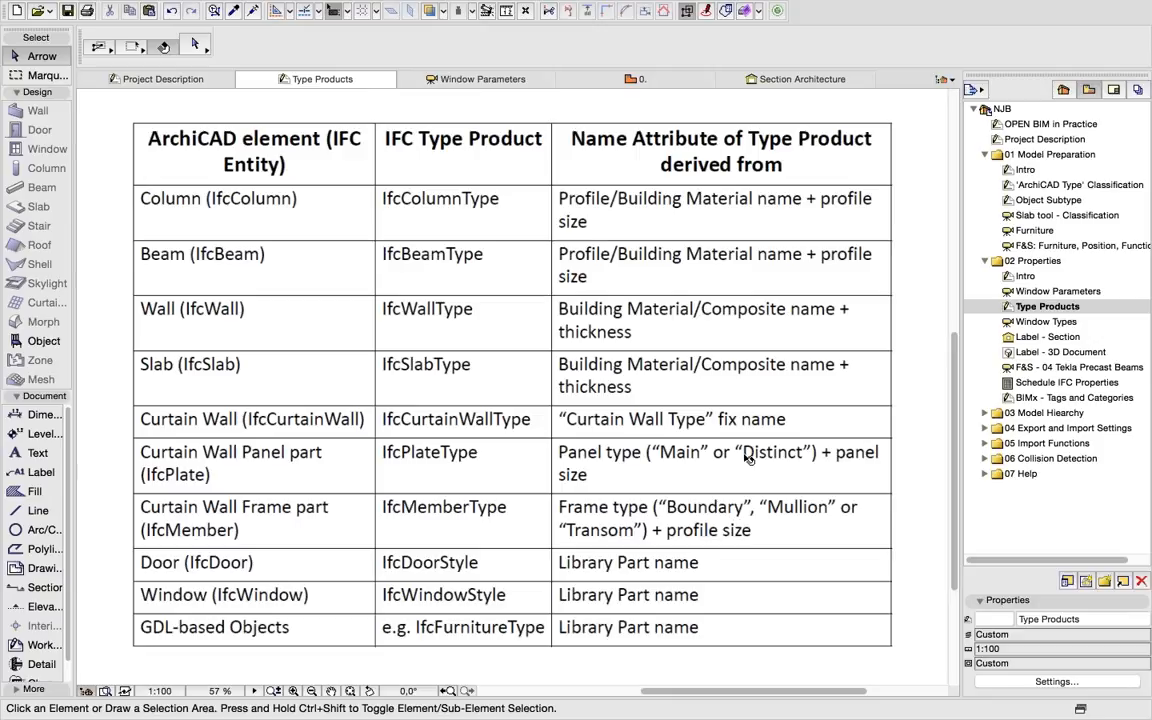
{"action": "left_click", "coordinate": [1047, 322]}
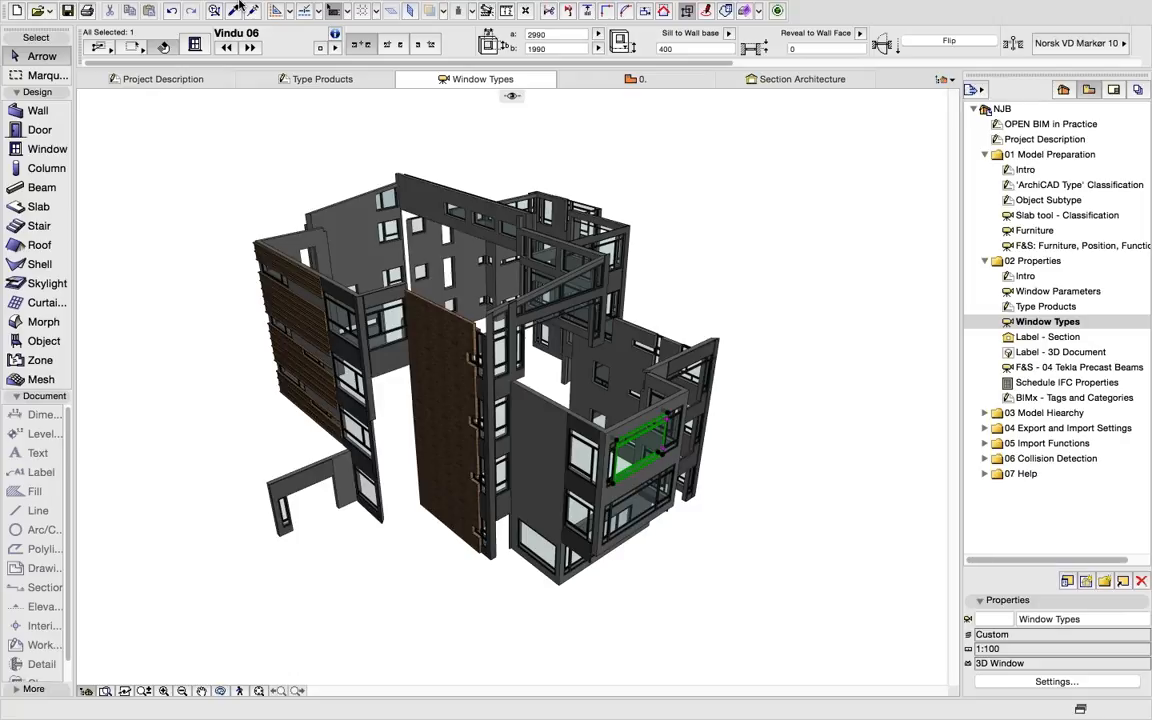
Step: Open the IFC Manager to inspect the model's IFC window types
{"action": "left_click", "coordinate": [117, 9]}
{"action": "mouse_move", "coordinate": [168, 213]}
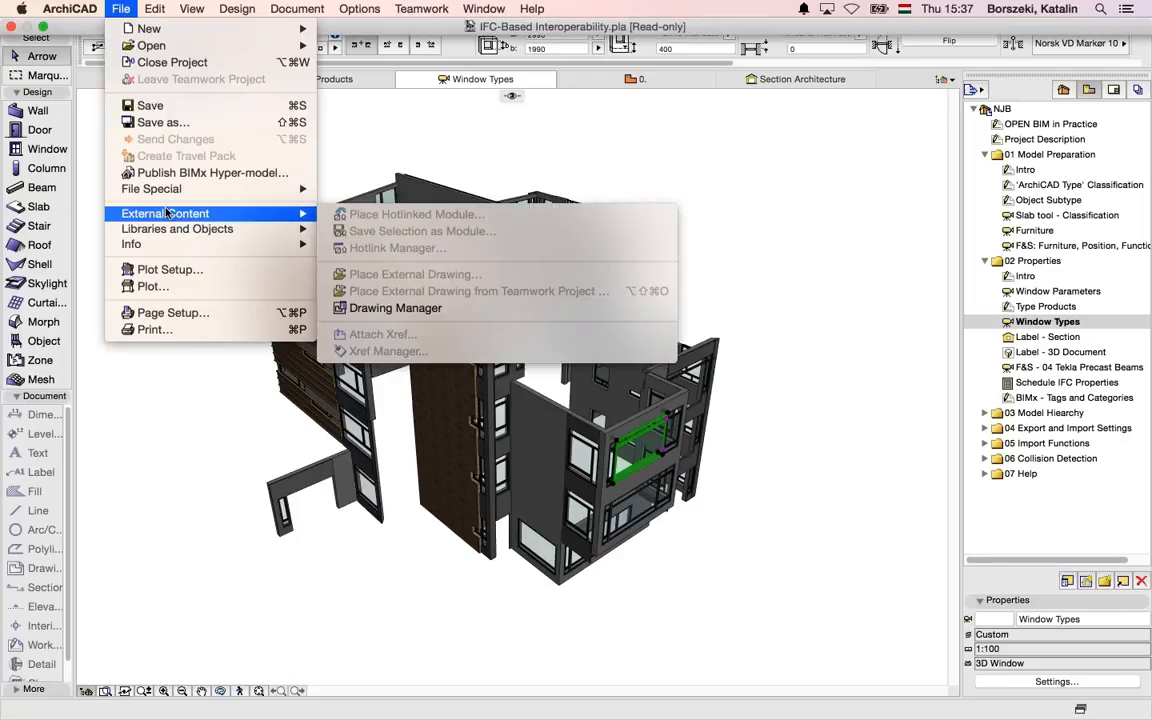
{"action": "mouse_move", "coordinate": [190, 189]}
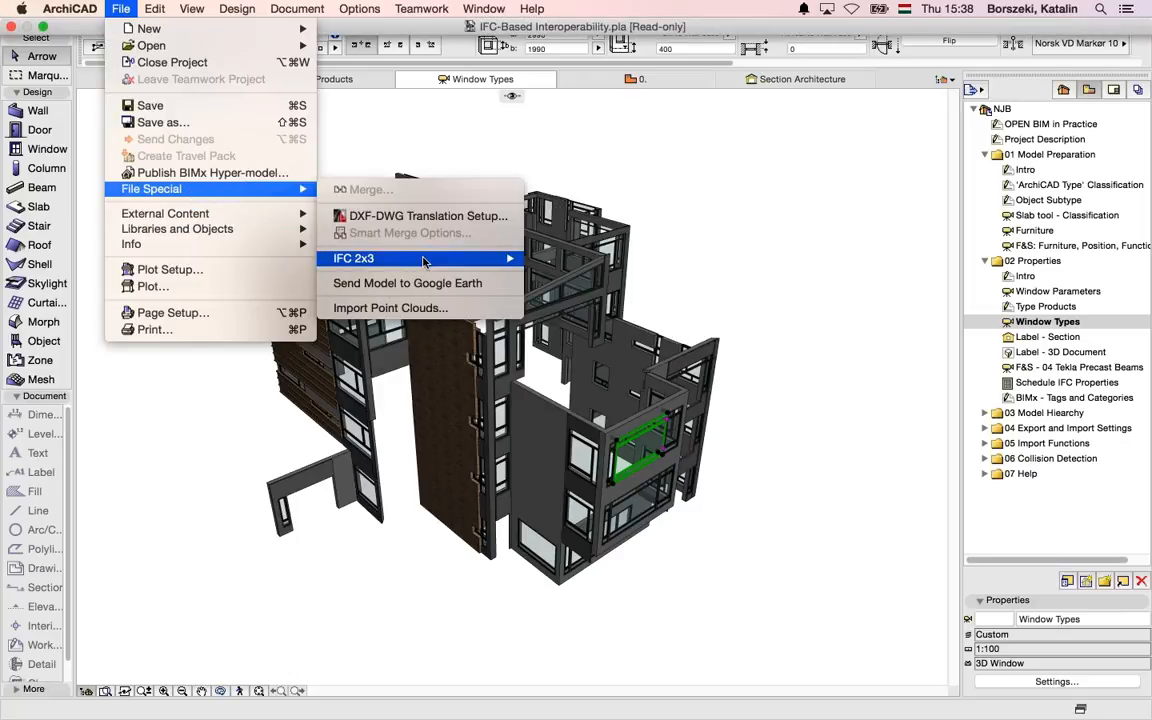
{"action": "mouse_move", "coordinate": [424, 260]}
{"action": "left_click", "coordinate": [595, 288]}
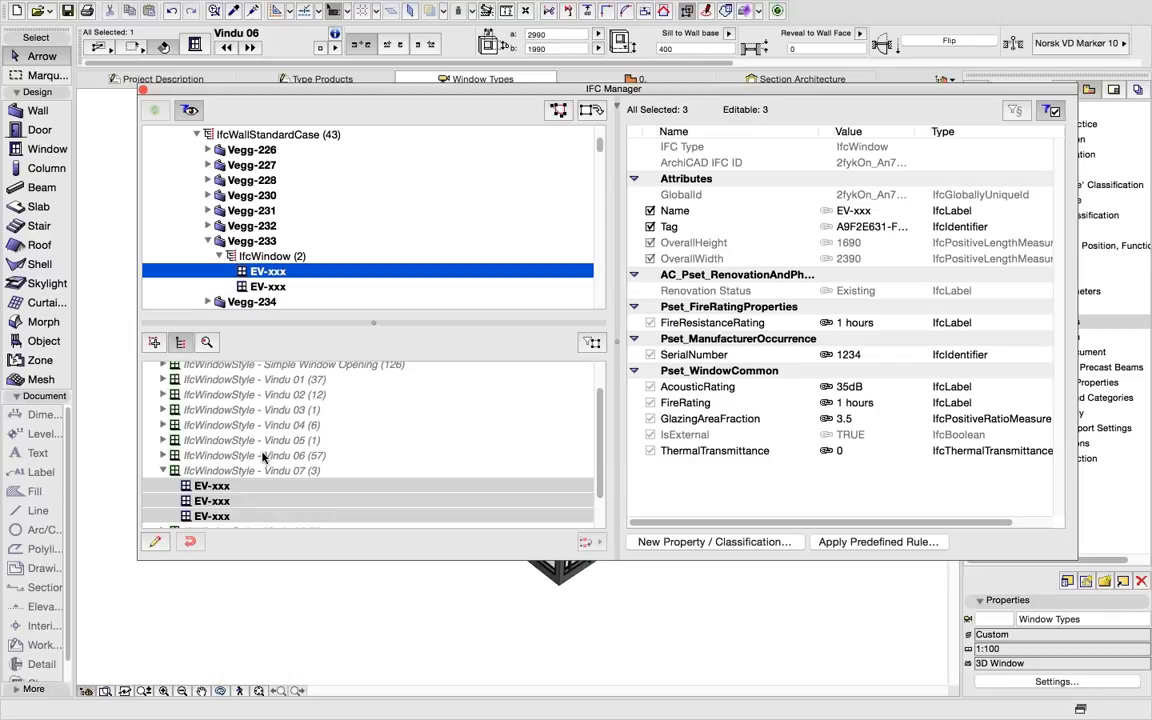
Step: Review the IfcWindowStyle type products in the IFC Manager and inspect the attributes of the Vindu 01 style
{"action": "scroll", "coordinate": [232, 410], "scroll_direction": "up", "scroll_amount": 2}
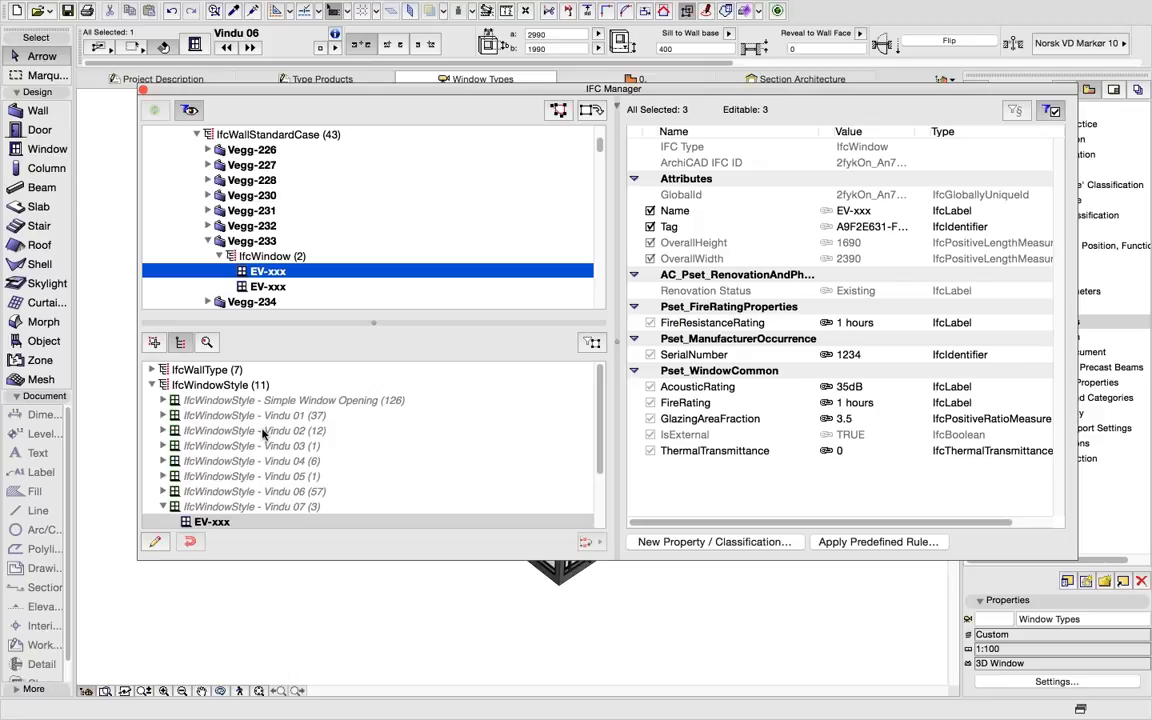
{"action": "scroll", "coordinate": [262, 432], "scroll_direction": "down", "scroll_amount": 4}
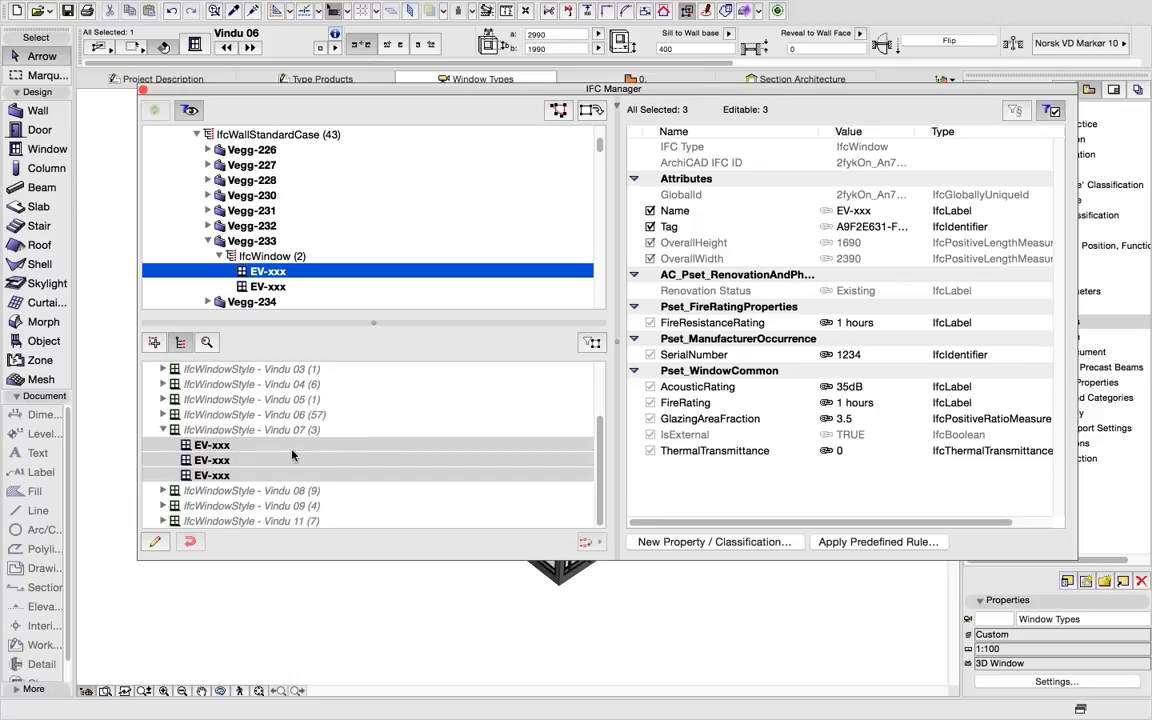
{"action": "left_click", "coordinate": [300, 446]}
{"action": "scroll", "coordinate": [320, 446], "scroll_direction": "up", "scroll_amount": 2}
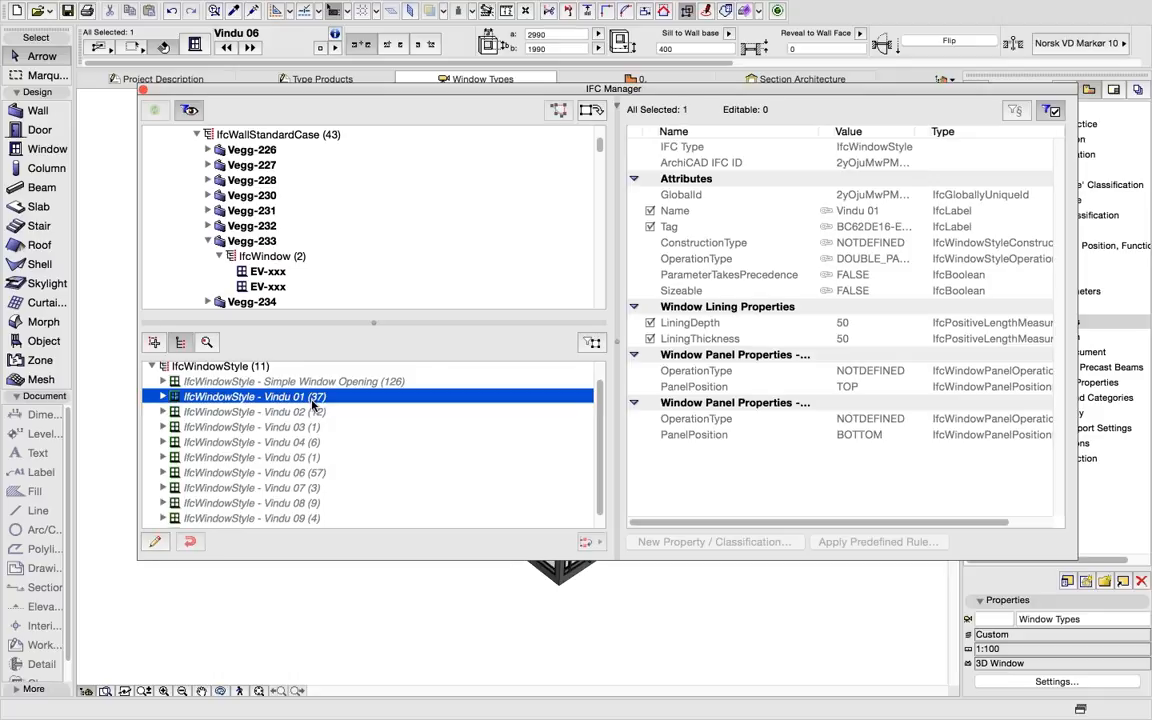
{"action": "left_click", "coordinate": [255, 398]}
Step: Open the IFC Scheme Setup and examine the scheme properties of IfcWindow
{"action": "left_click", "coordinate": [120, 8]}
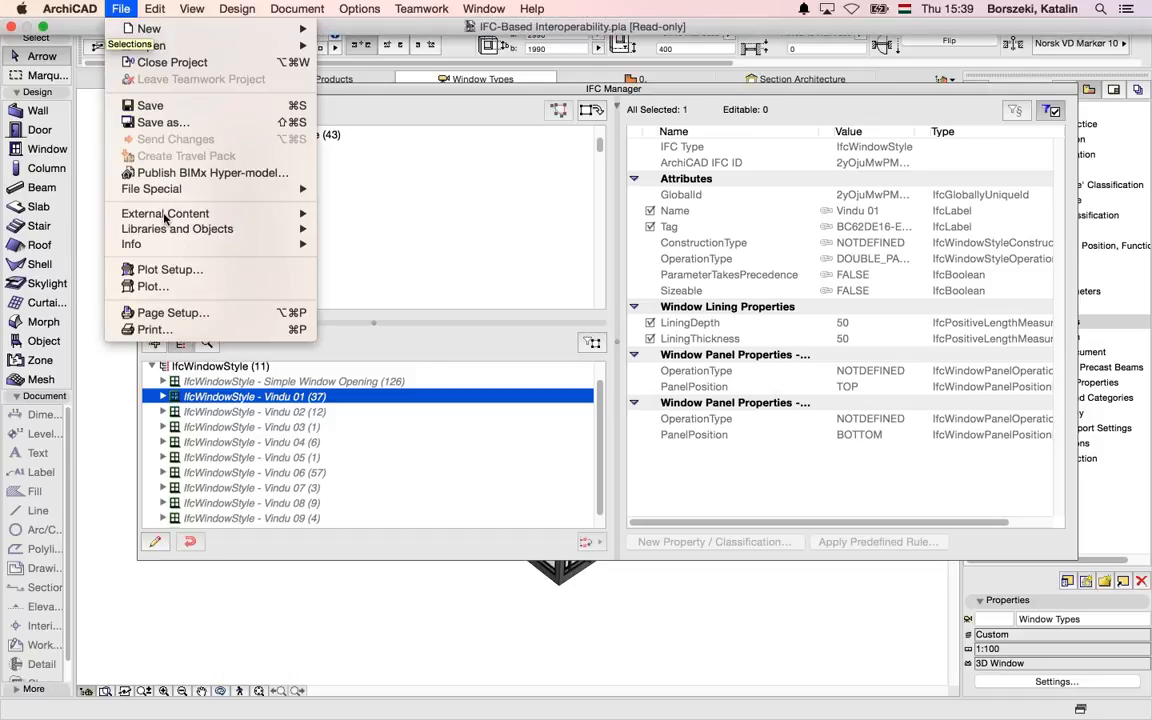
{"action": "mouse_move", "coordinate": [160, 188]}
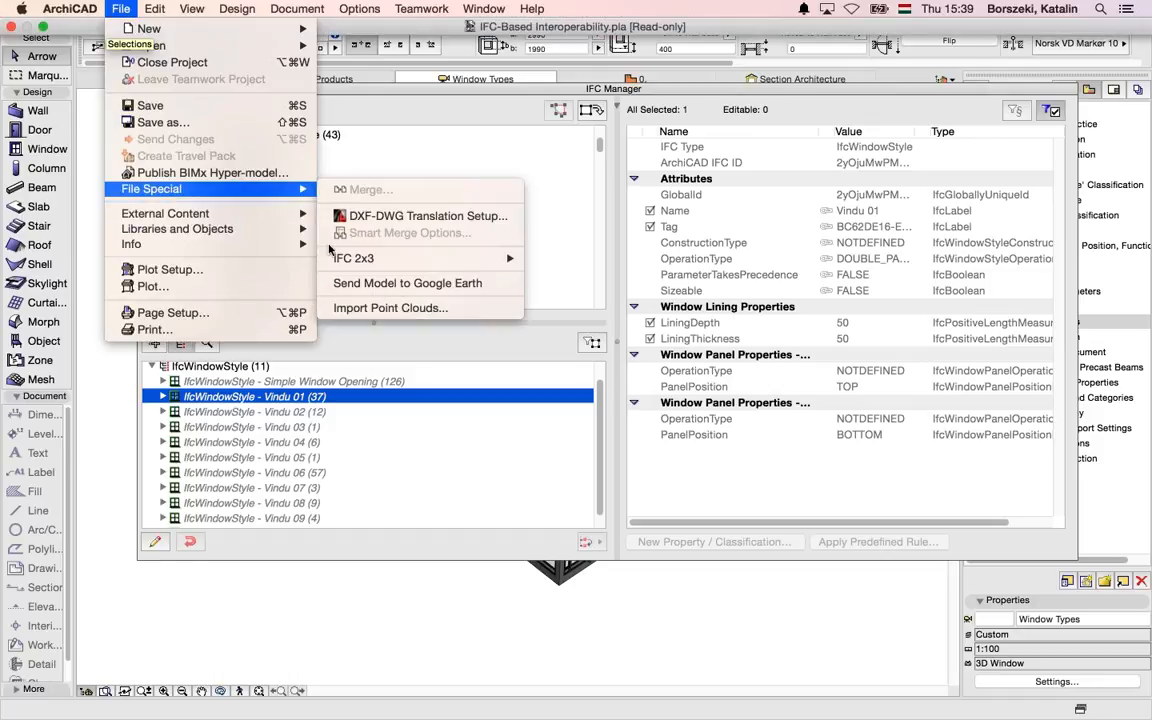
{"action": "mouse_move", "coordinate": [345, 258]}
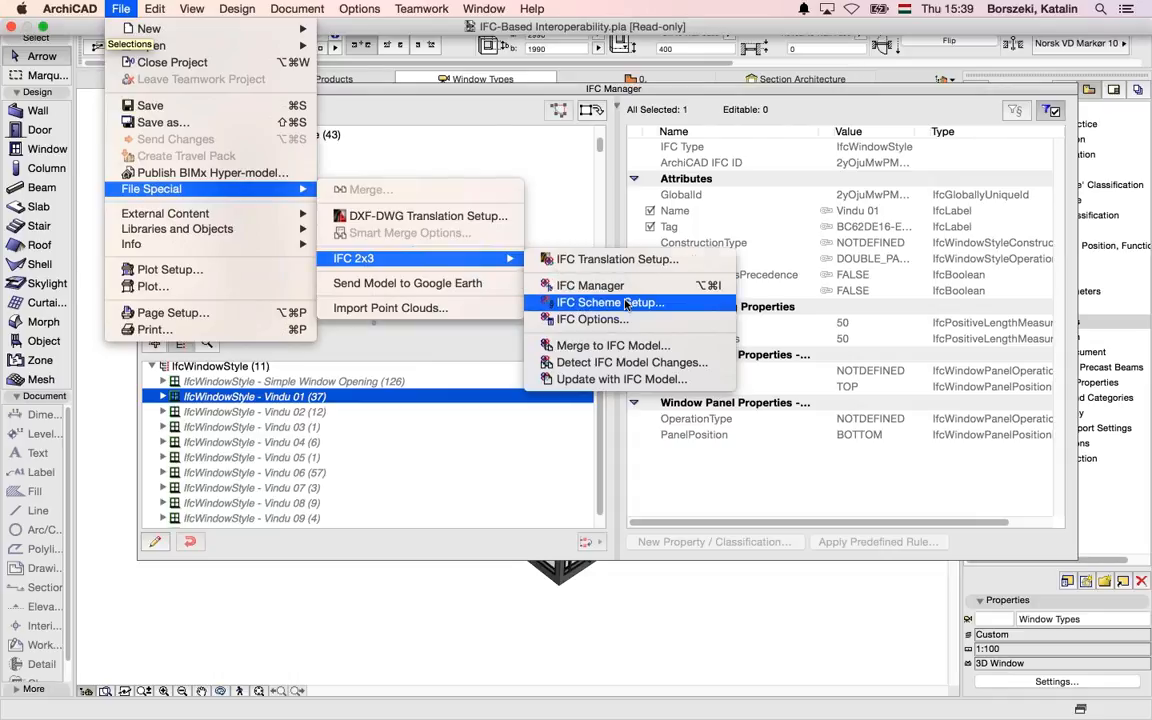
{"action": "left_click", "coordinate": [626, 303]}
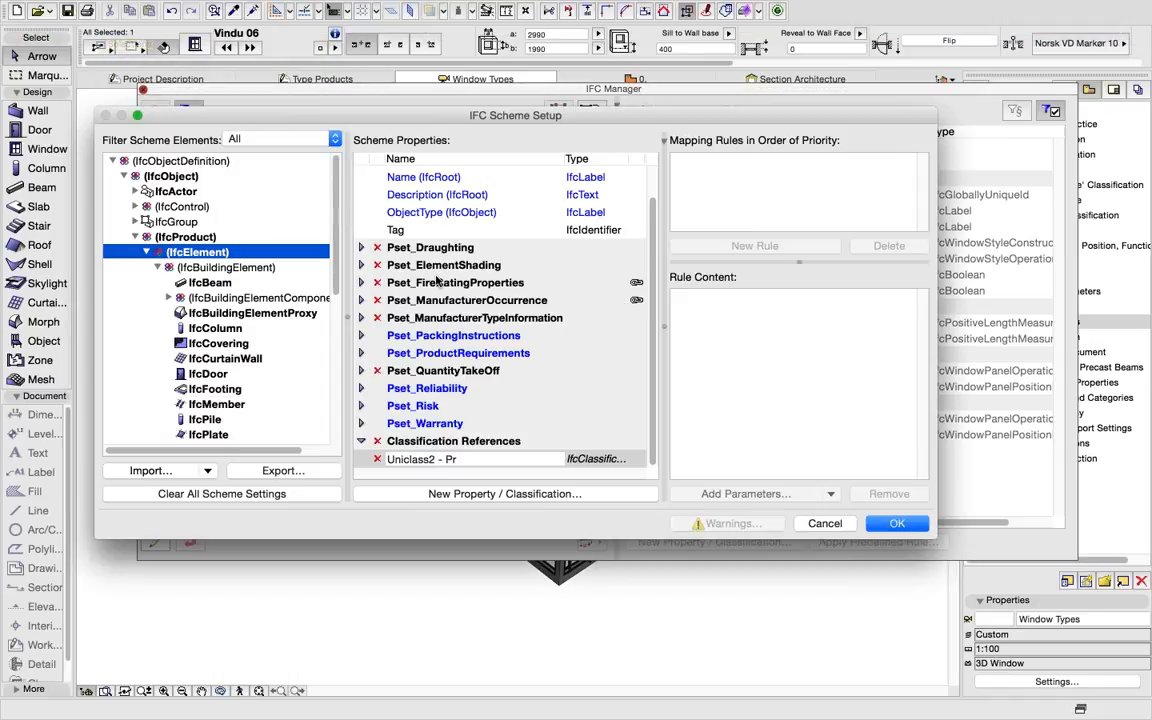
{"action": "scroll", "coordinate": [231, 366], "scroll_direction": "down", "scroll_amount": 5}
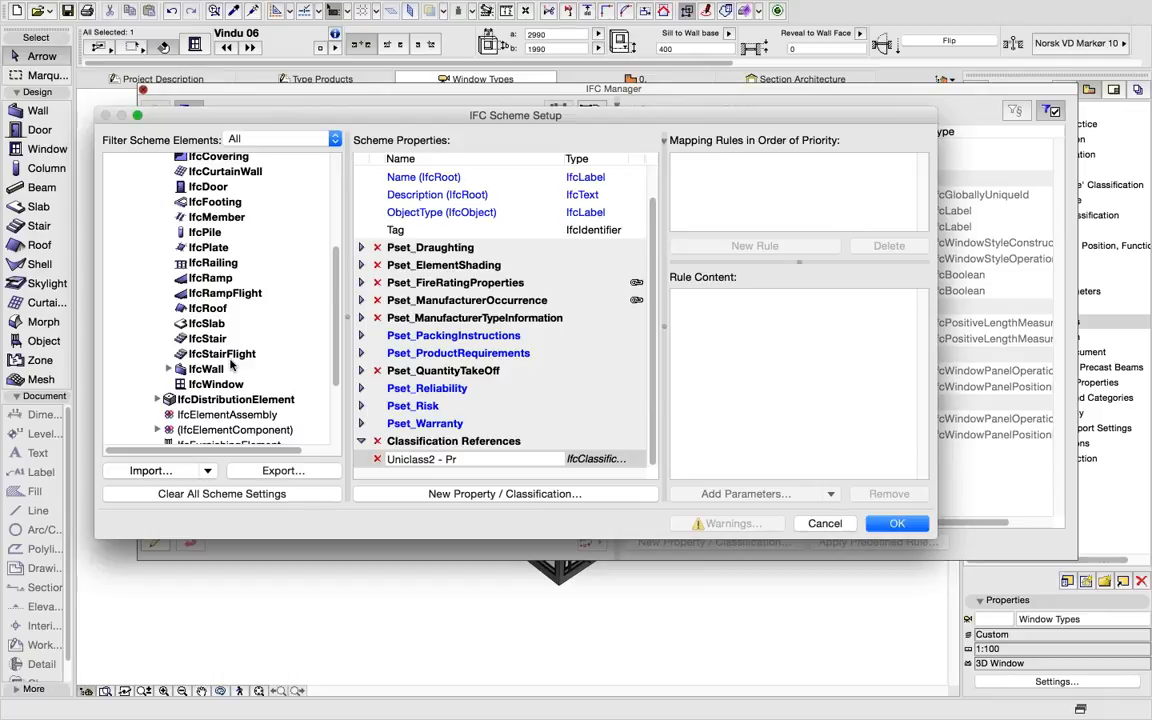
{"action": "left_click", "coordinate": [216, 385]}
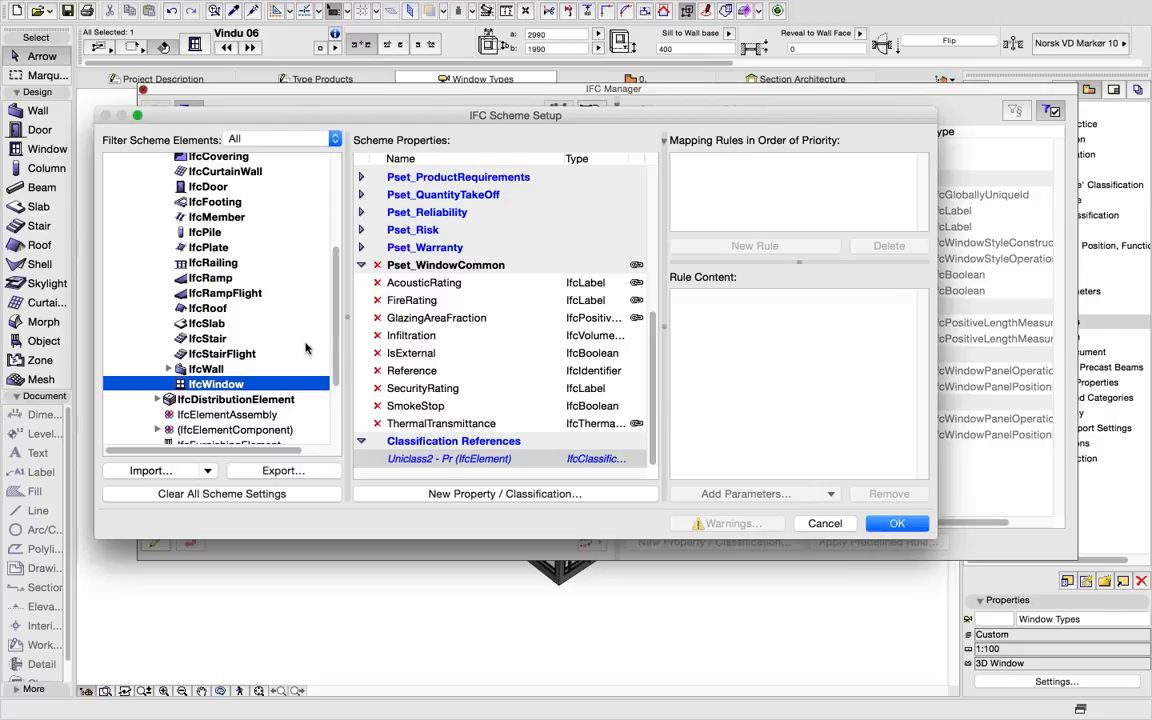
{"action": "scroll", "coordinate": [303, 340], "scroll_direction": "down", "scroll_amount": 3}
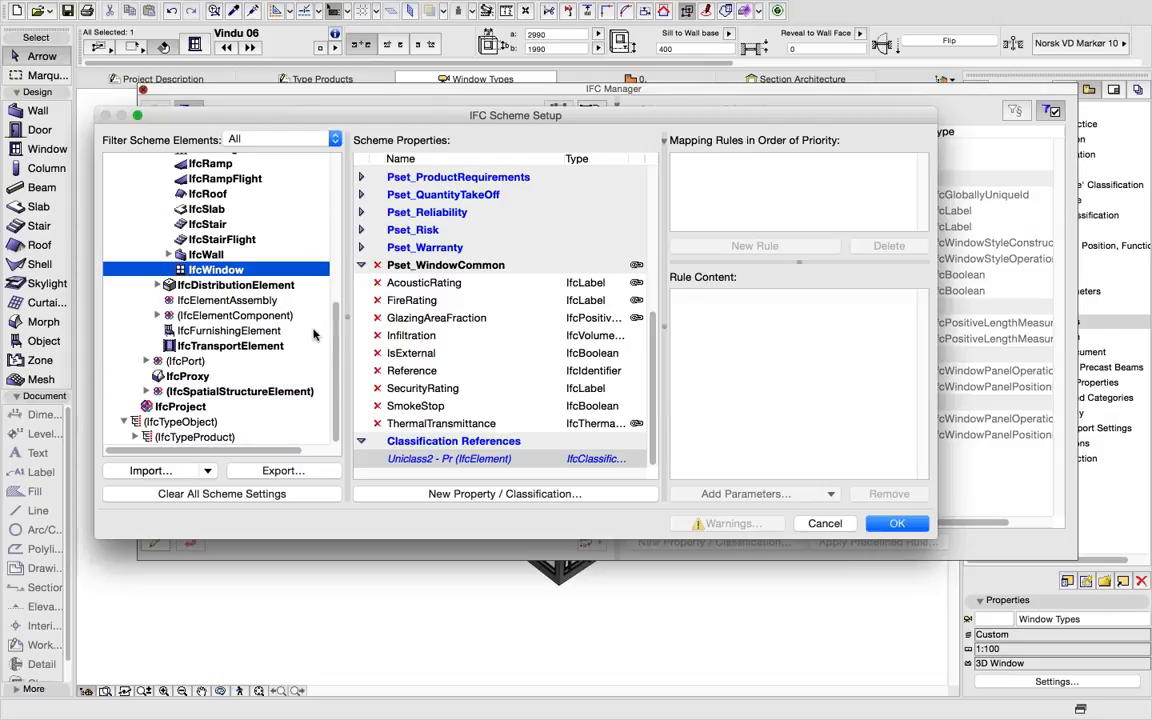
{"action": "scroll", "coordinate": [313, 335], "scroll_direction": "up", "scroll_amount": 7}
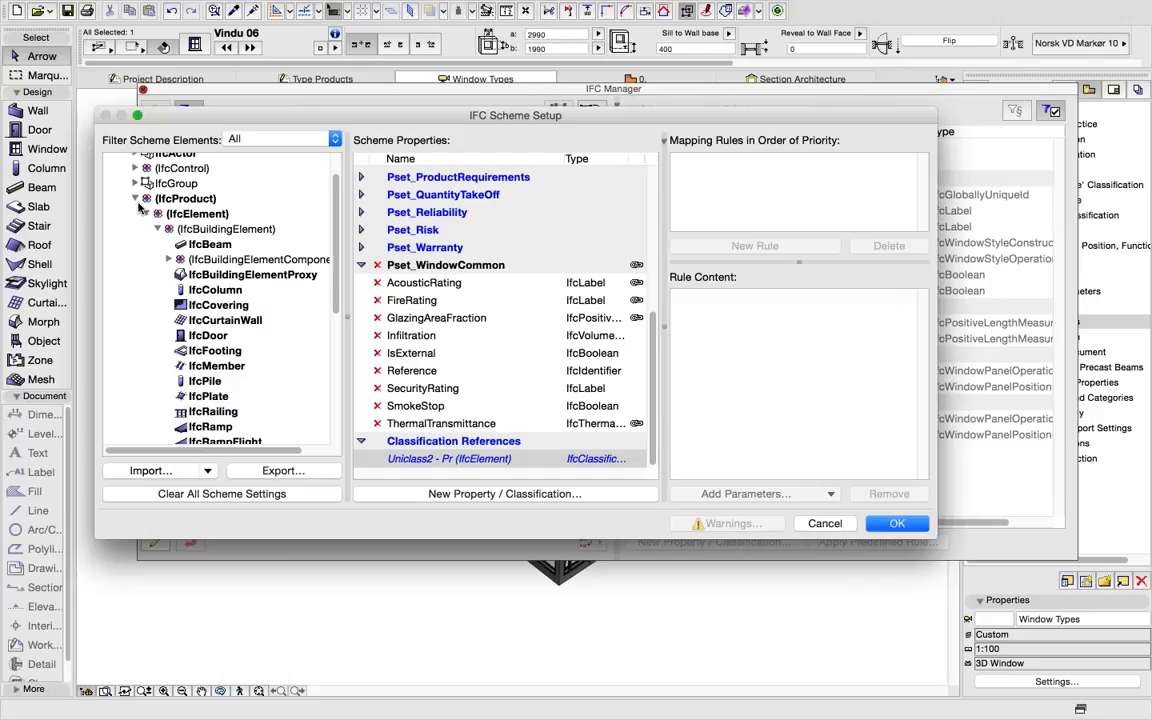
Step: Create a new mapping rule for the Name (IfcRoot) attribute of IfcWindowStyle under IfcTypeProduct
{"action": "left_click", "coordinate": [135, 198]}
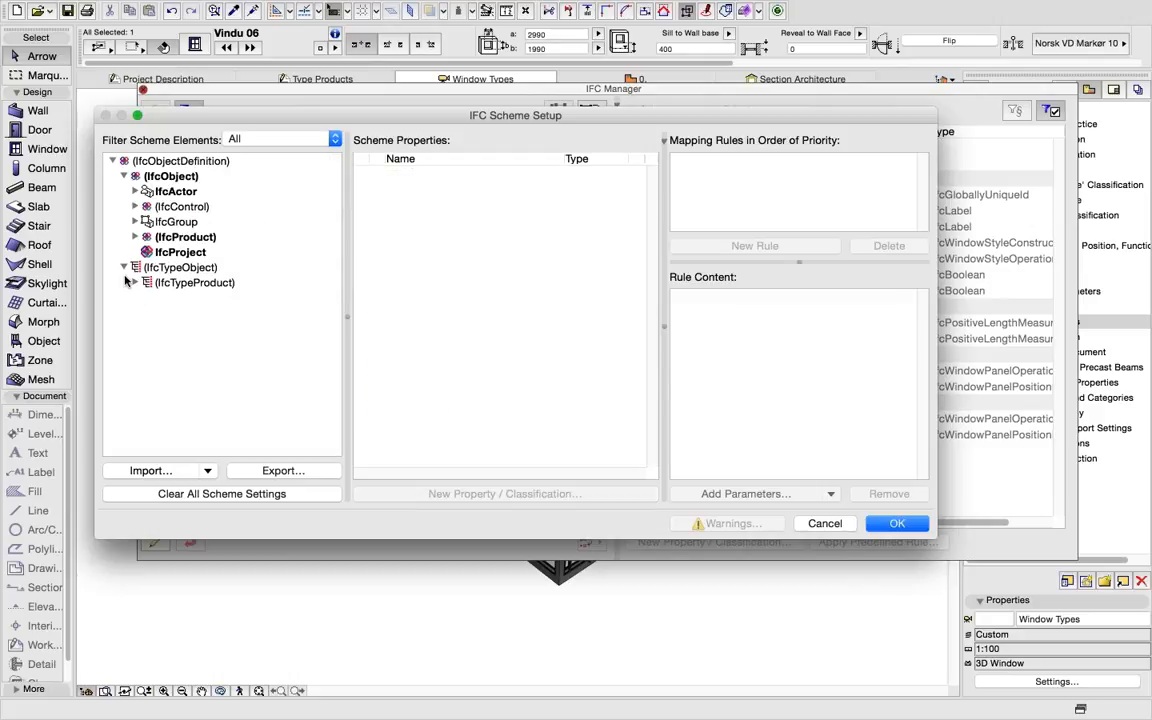
{"action": "left_click", "coordinate": [135, 284]}
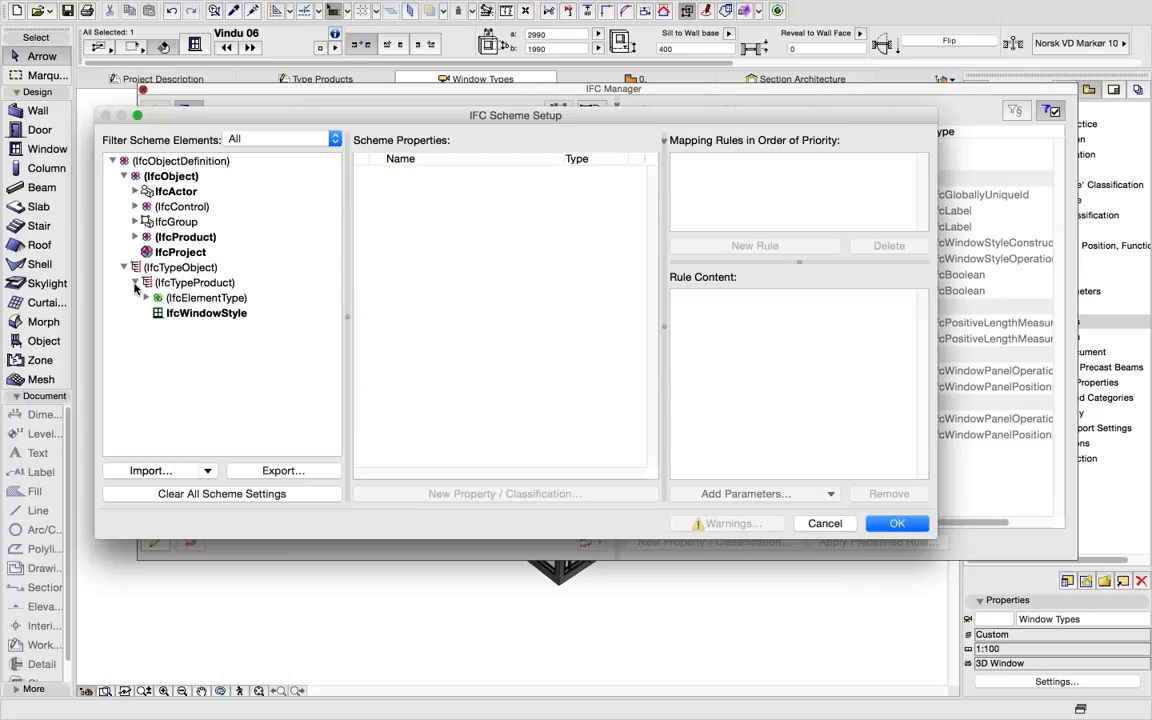
{"action": "left_click", "coordinate": [226, 329]}
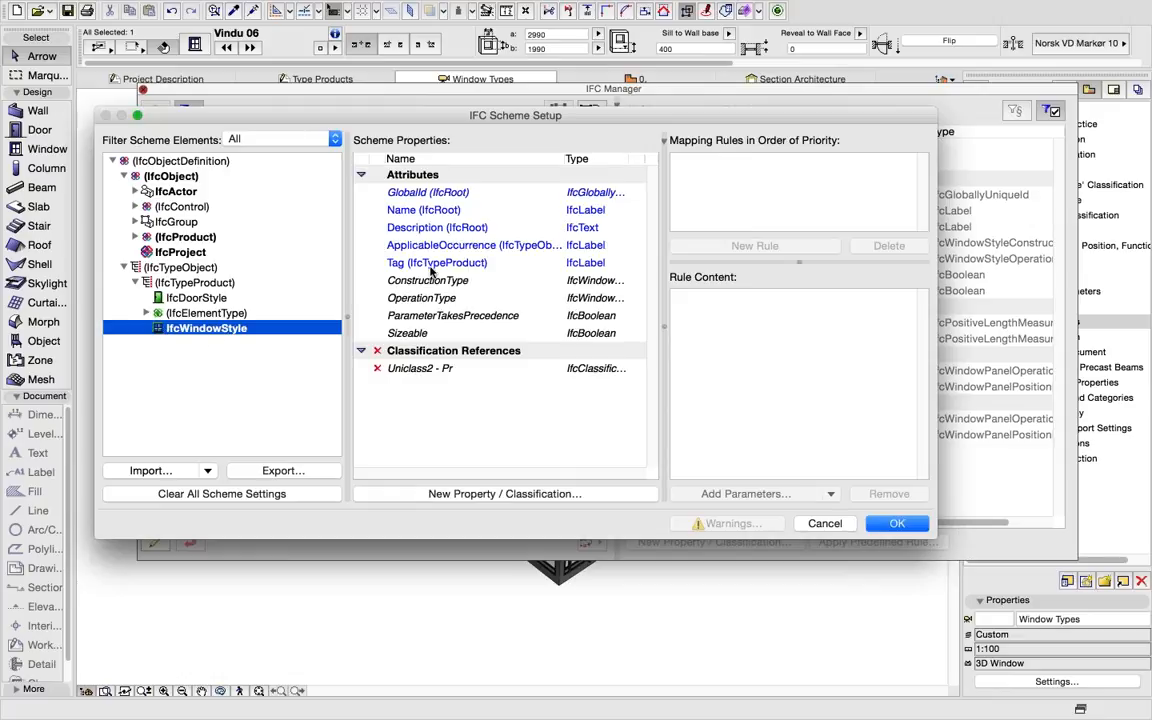
{"action": "left_click", "coordinate": [424, 211]}
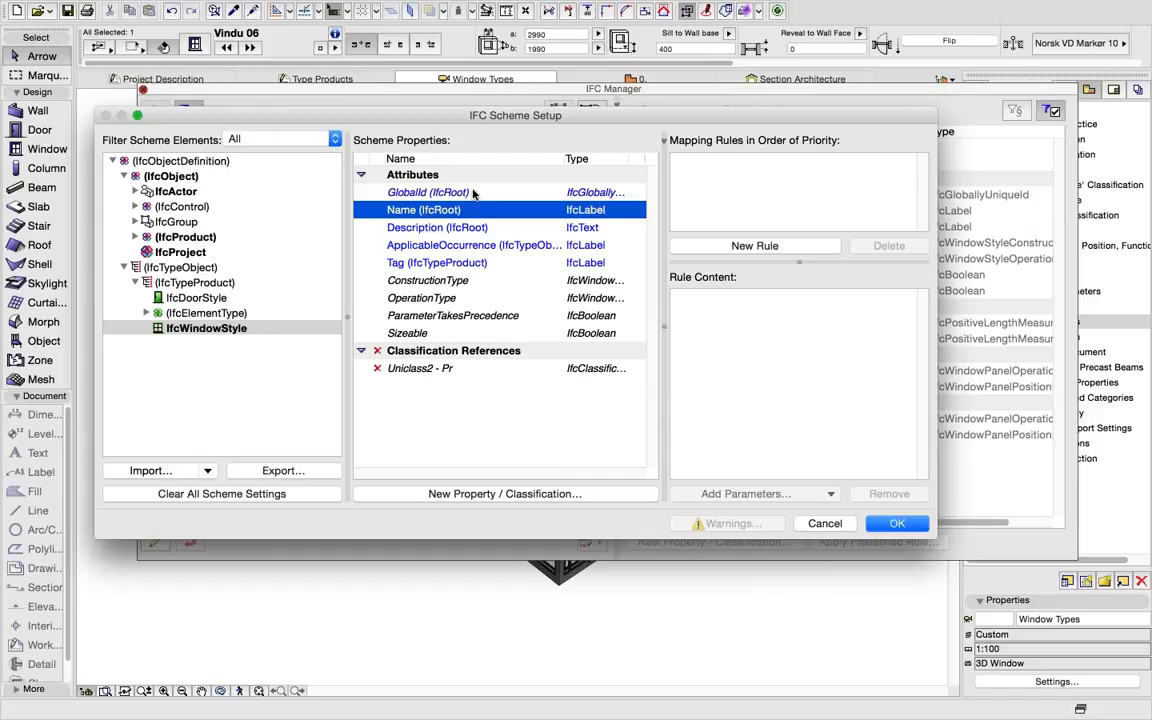
{"action": "left_click", "coordinate": [740, 247]}
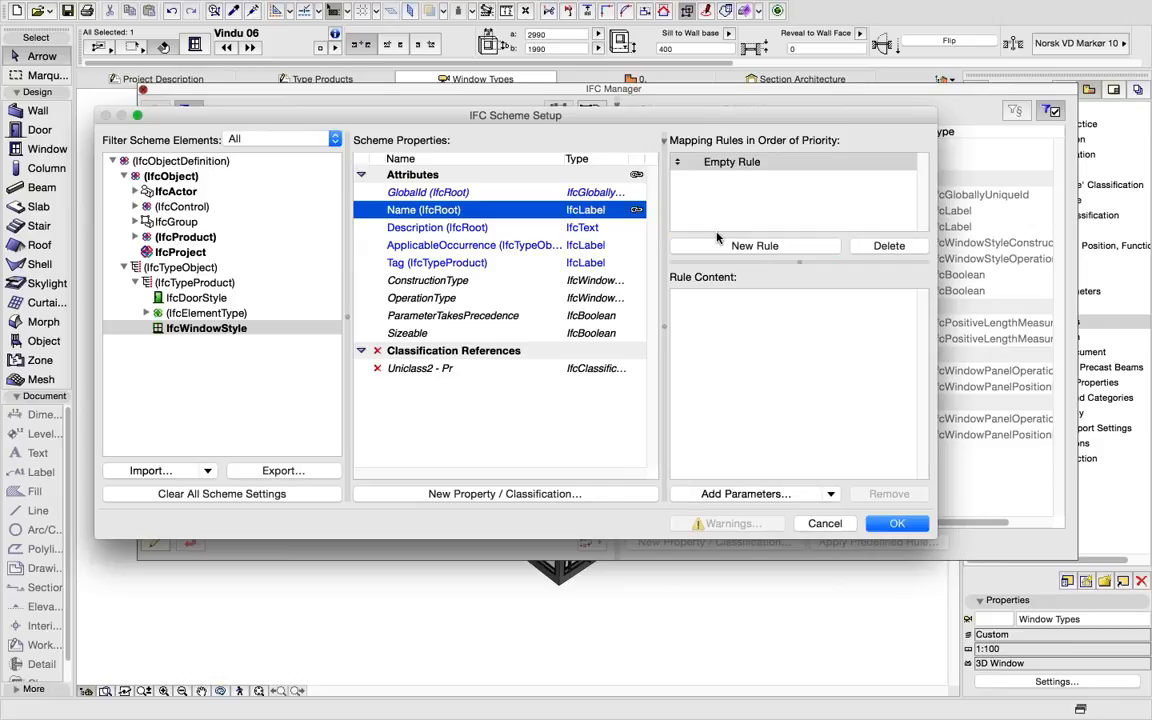
{"action": "left_click", "coordinate": [744, 164]}
Step: Add the window's general Building Material / Composite parameter to the rule's selected parameters
{"action": "left_click", "coordinate": [742, 496]}
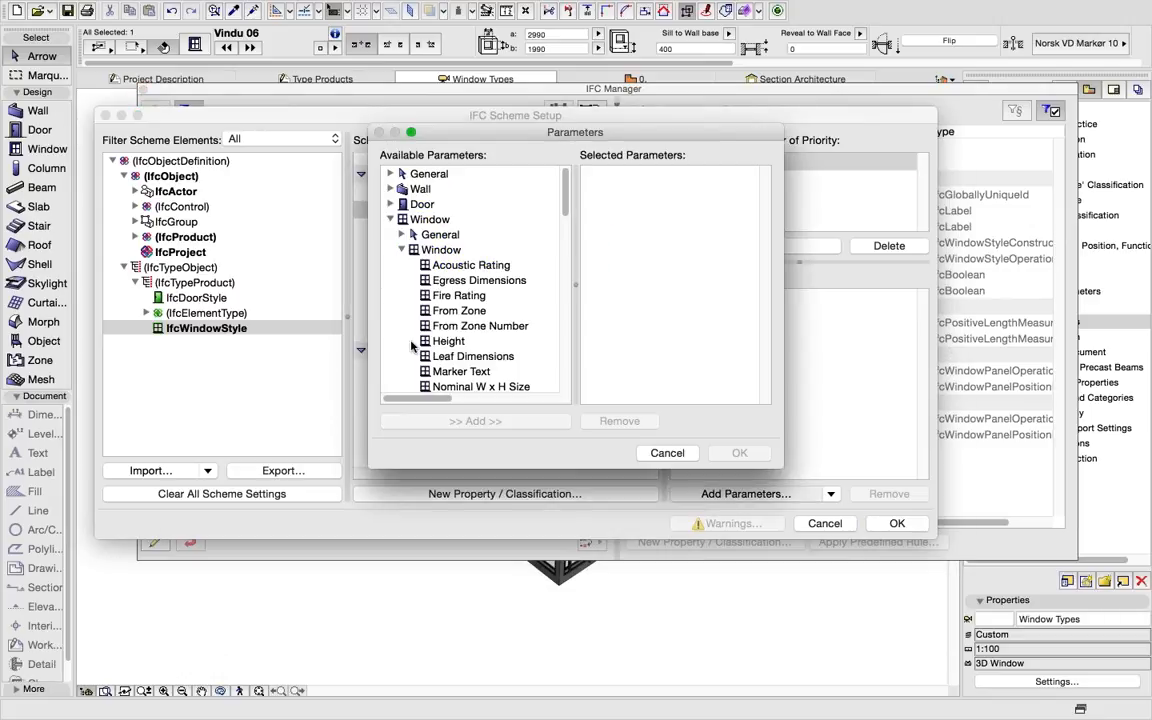
{"action": "scroll", "coordinate": [456, 317], "scroll_direction": "down", "scroll_amount": 1}
{"action": "scroll", "coordinate": [456, 317], "scroll_direction": "down", "scroll_amount": 2}
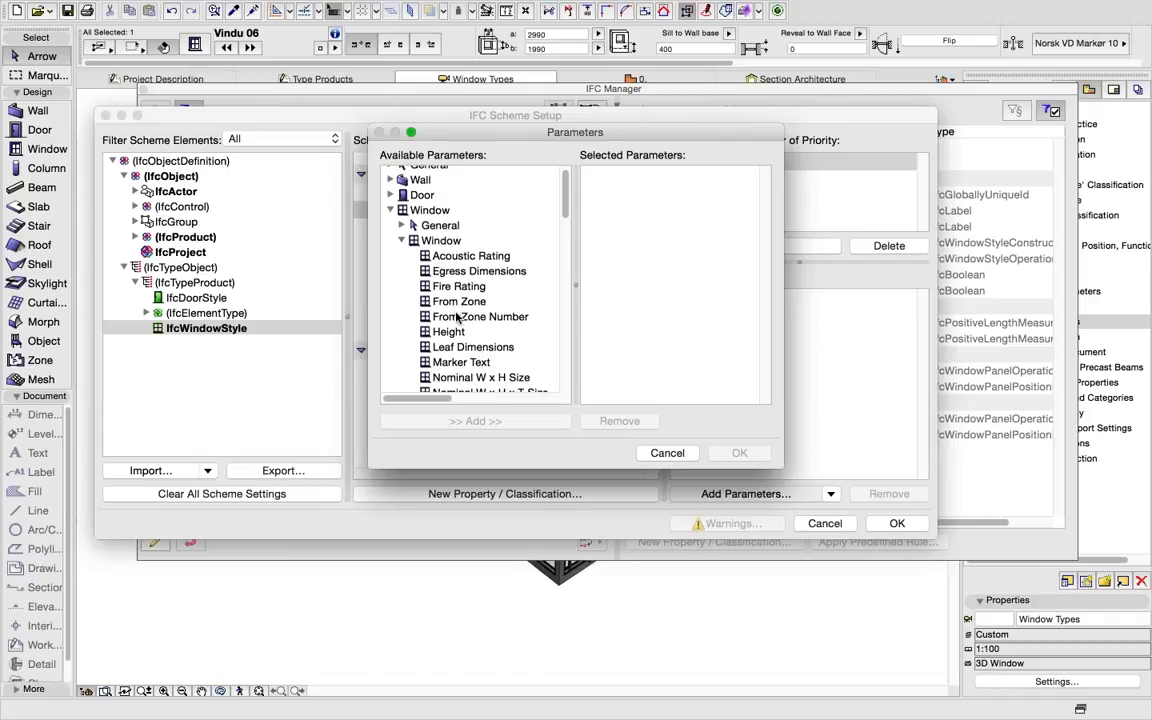
{"action": "scroll", "coordinate": [457, 317], "scroll_direction": "down", "scroll_amount": 1}
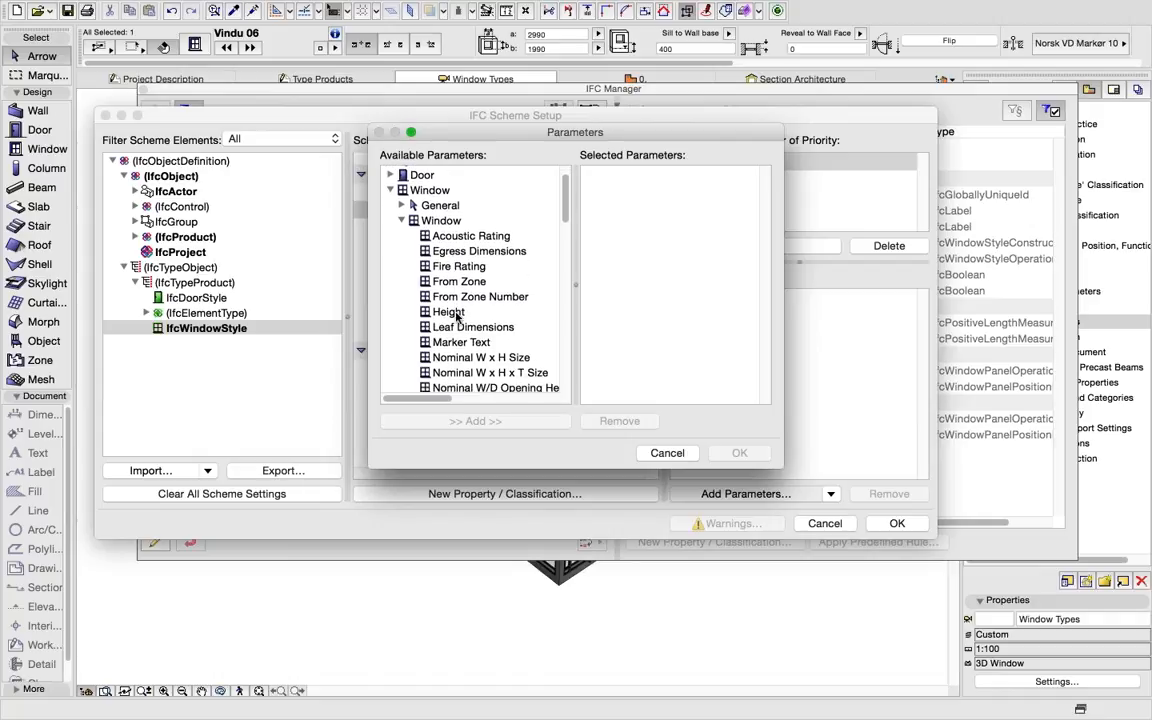
{"action": "left_click", "coordinate": [404, 205]}
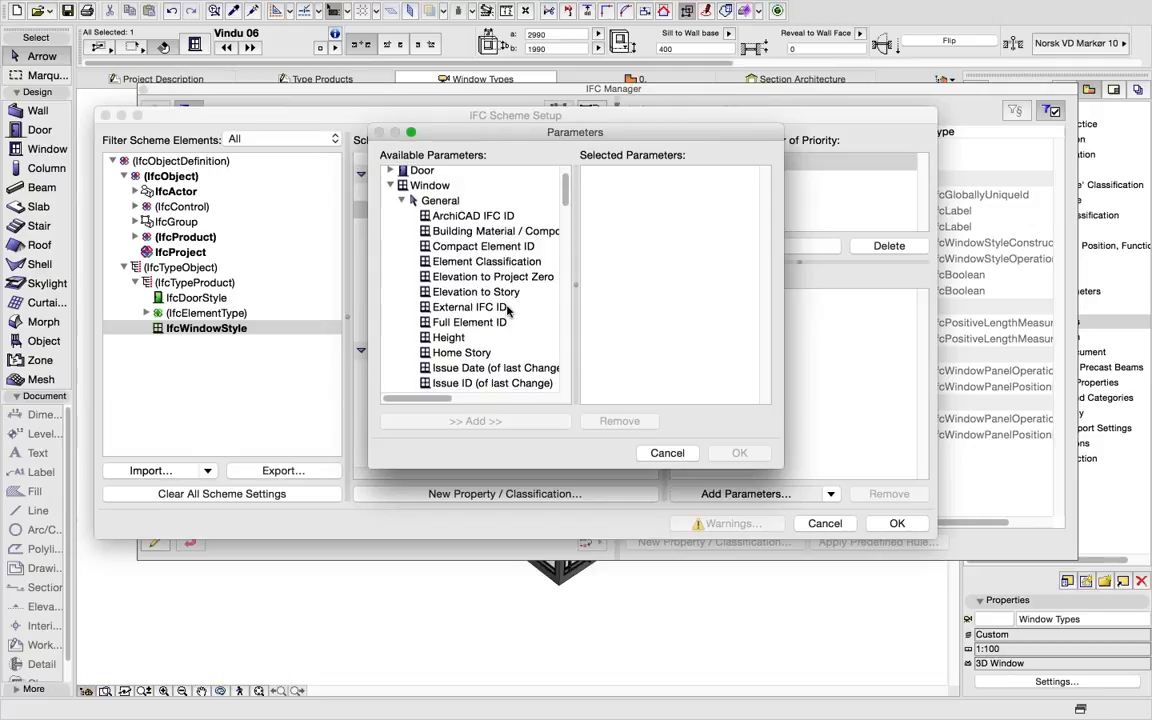
{"action": "left_click", "coordinate": [443, 232]}
{"action": "left_click", "coordinate": [500, 421]}
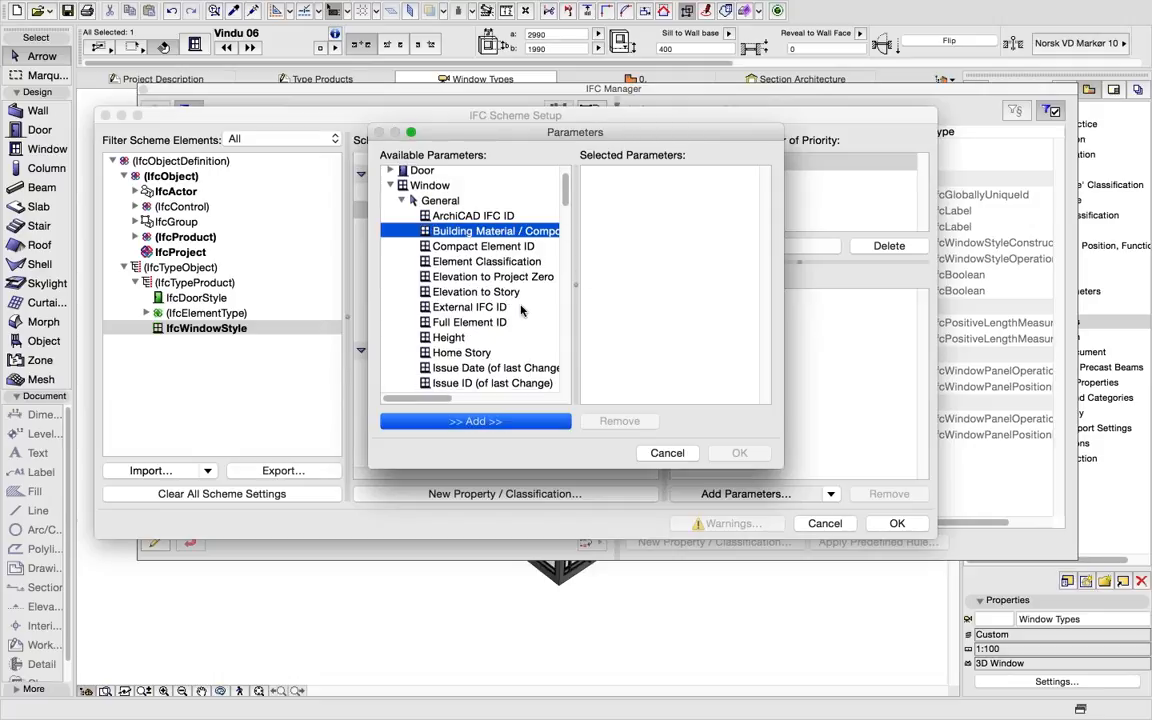
Step: Add the window's general Library Part Name to the selected parameters of the Name rule
{"action": "scroll", "coordinate": [493, 292], "scroll_direction": "down", "scroll_amount": 1}
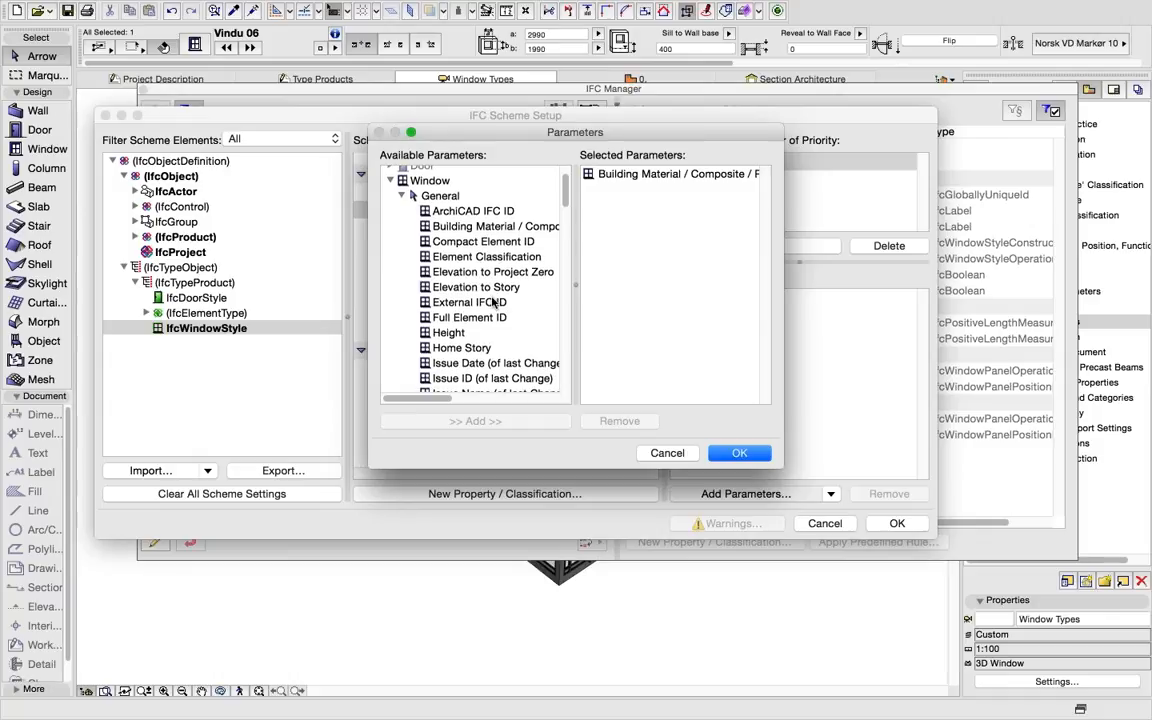
{"action": "scroll", "coordinate": [492, 299], "scroll_direction": "down", "scroll_amount": 2}
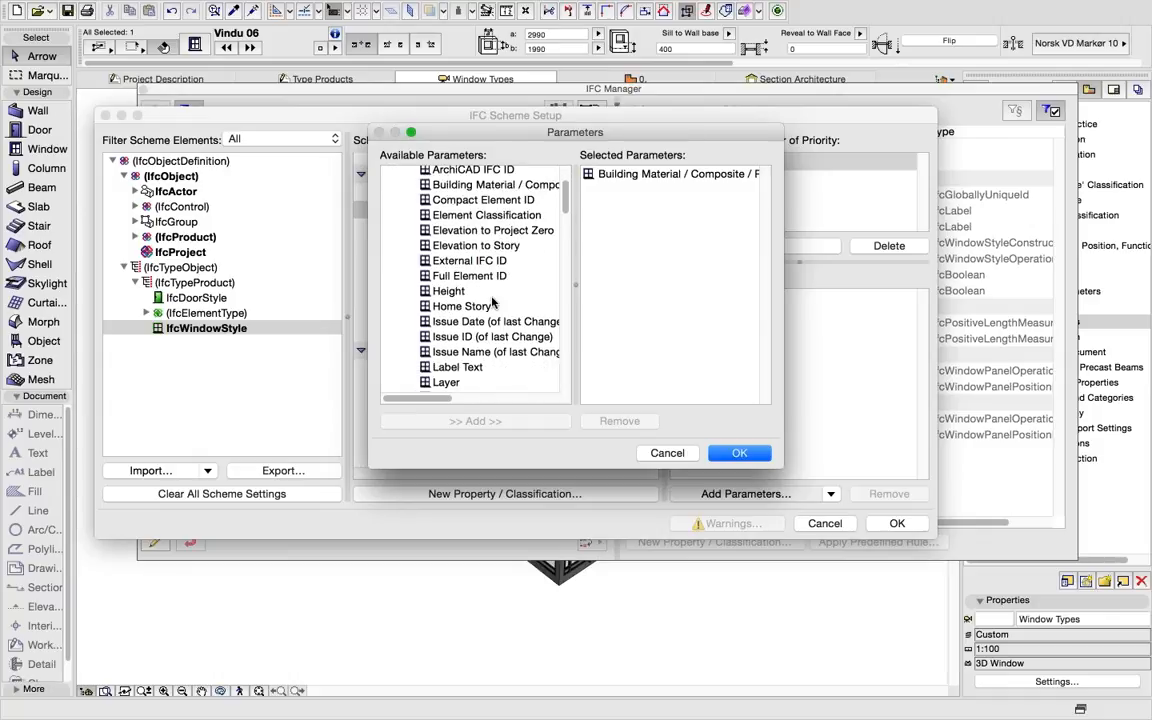
{"action": "scroll", "coordinate": [492, 302], "scroll_direction": "down", "scroll_amount": 2}
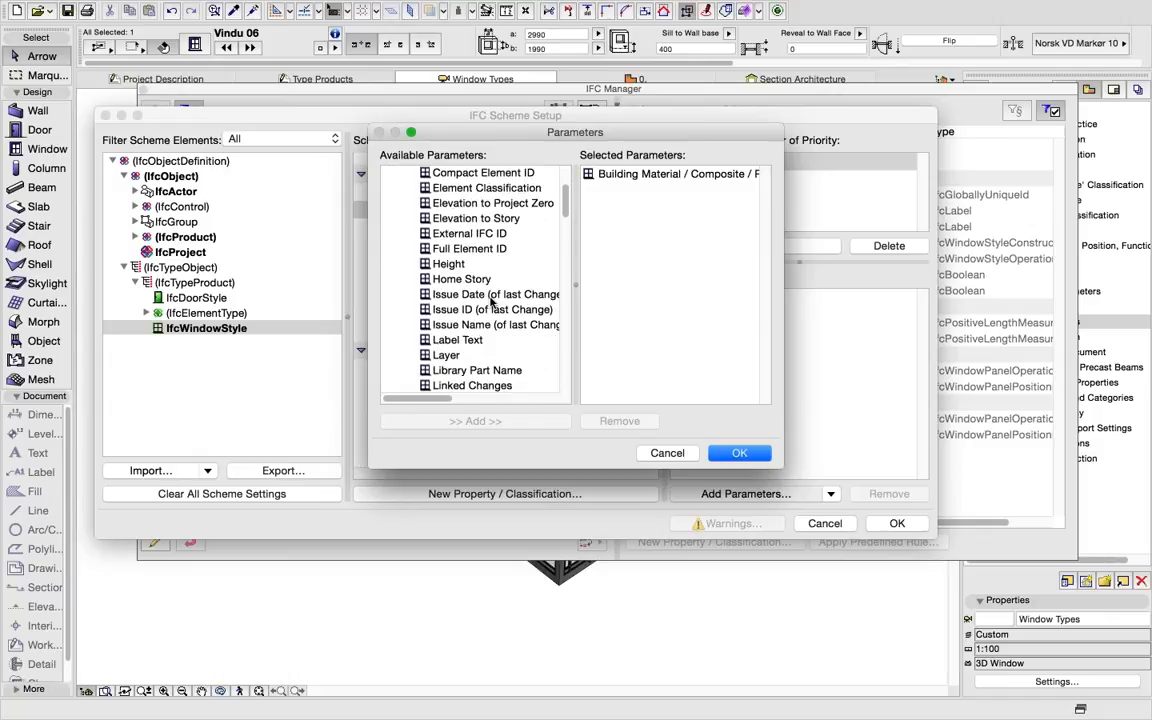
{"action": "left_click", "coordinate": [477, 362]}
{"action": "left_click", "coordinate": [491, 421]}
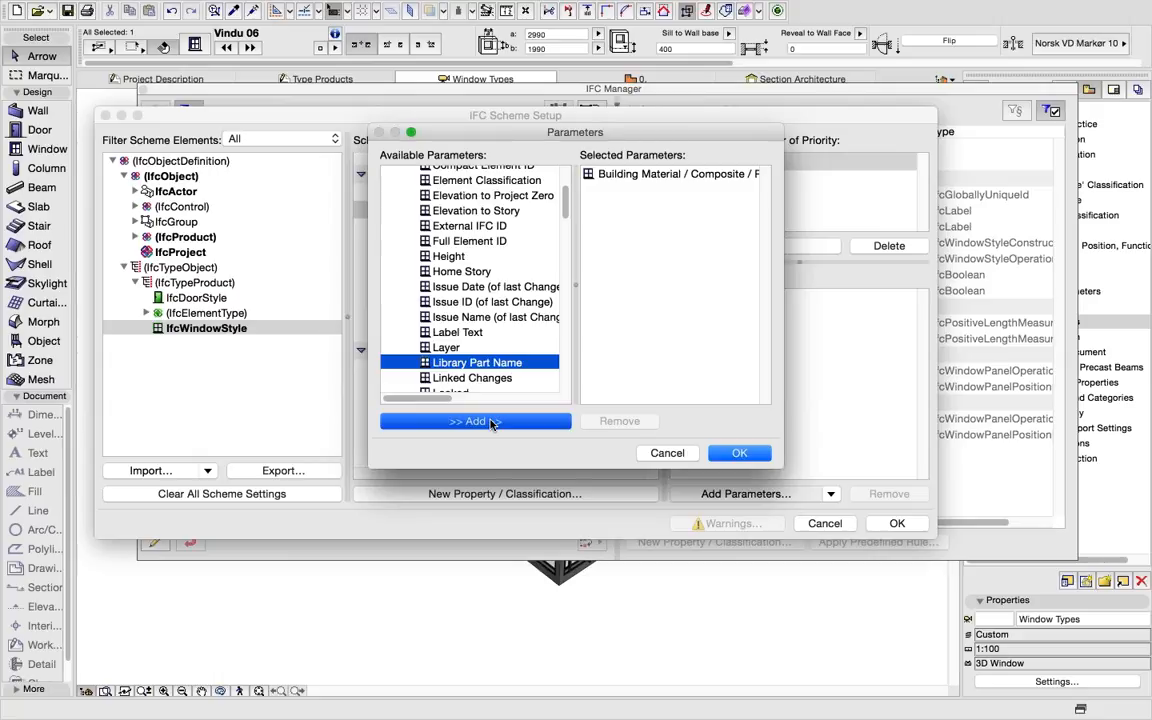
Step: Add Height from the window-specific parameters to the selected parameters of the Name rule
{"action": "scroll", "coordinate": [497, 307], "scroll_direction": "down", "scroll_amount": 3}
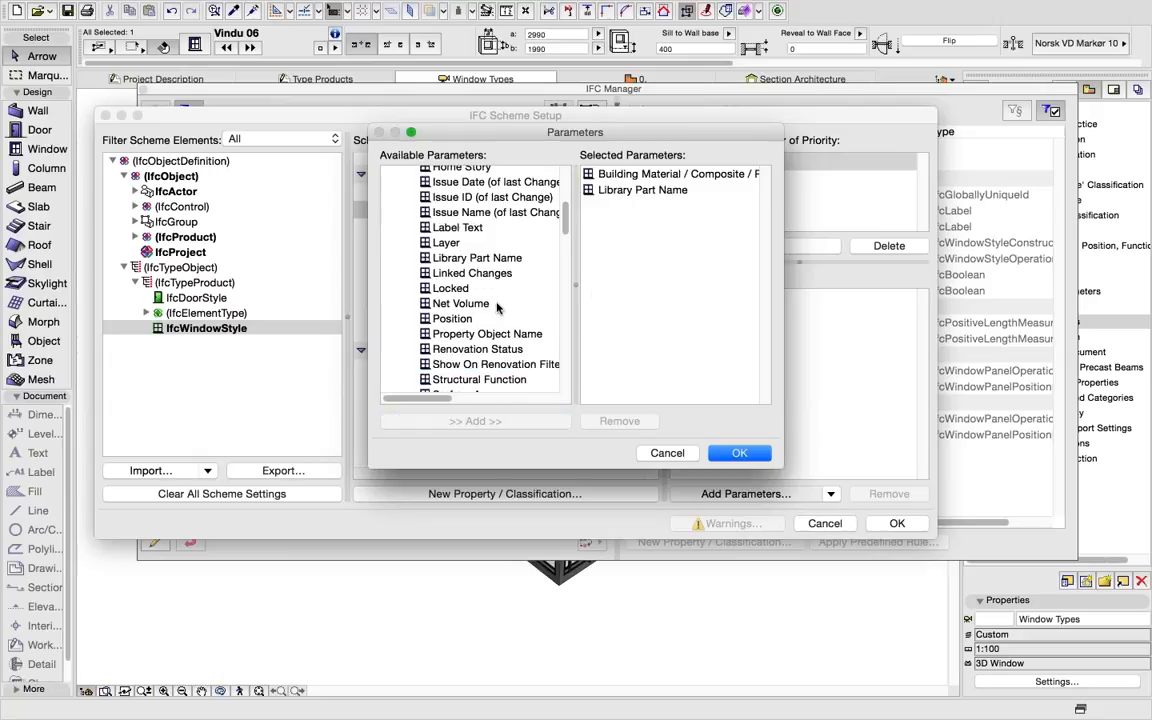
{"action": "scroll", "coordinate": [497, 307], "scroll_direction": "down", "scroll_amount": 2}
{"action": "scroll", "coordinate": [490, 300], "scroll_direction": "up", "scroll_amount": 6}
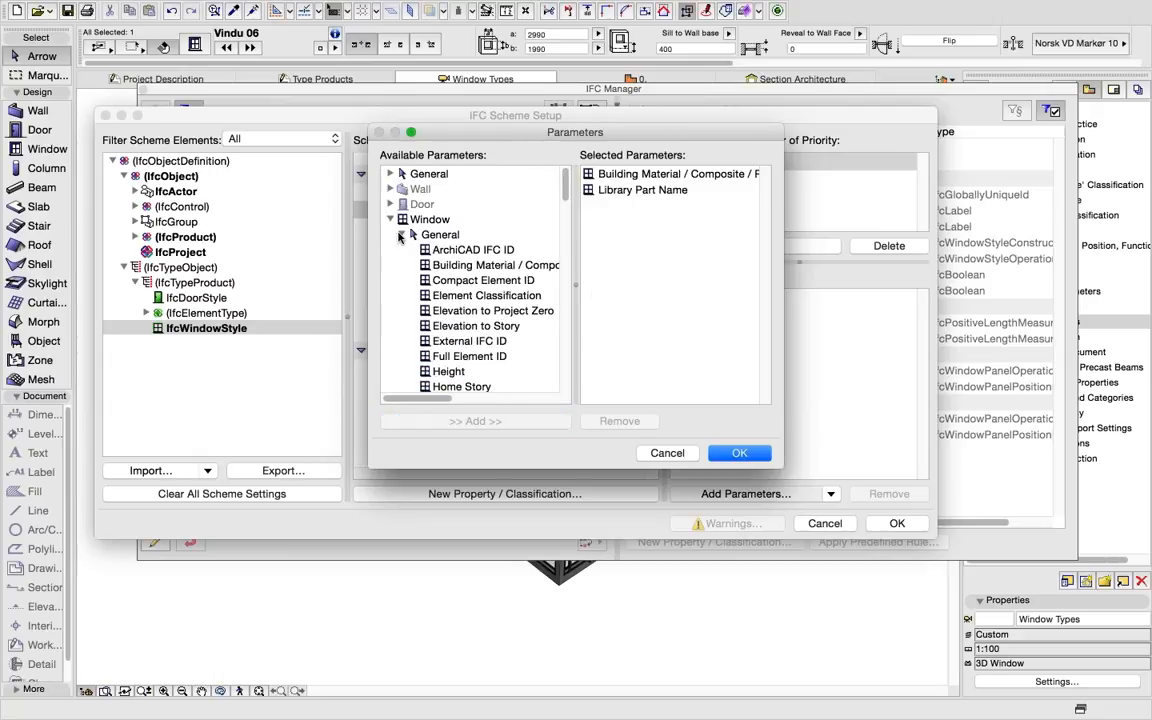
{"action": "left_click", "coordinate": [401, 235]}
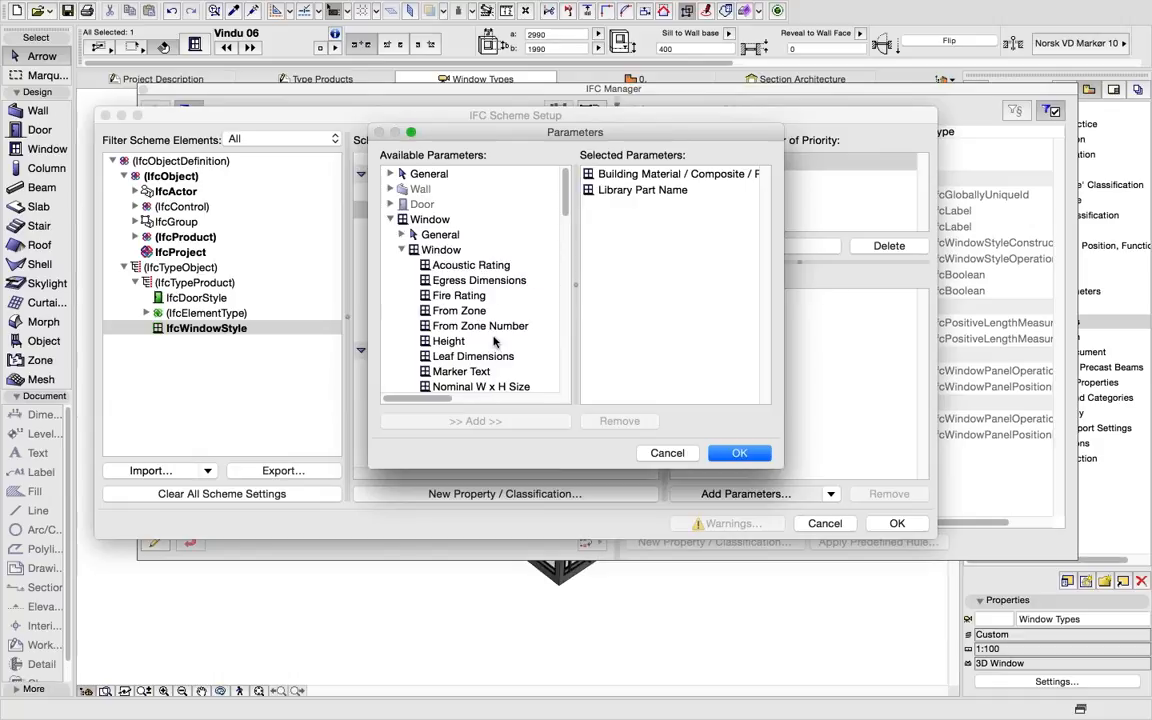
{"action": "scroll", "coordinate": [493, 342], "scroll_direction": "down", "scroll_amount": 1}
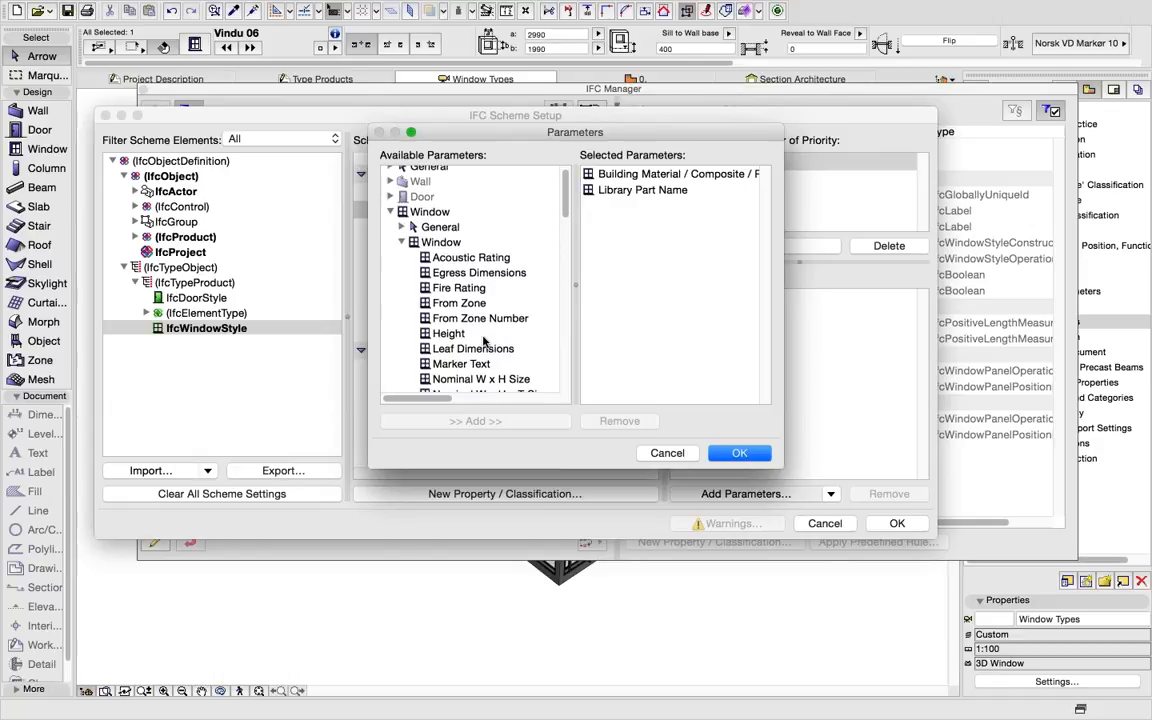
{"action": "left_click", "coordinate": [493, 334]}
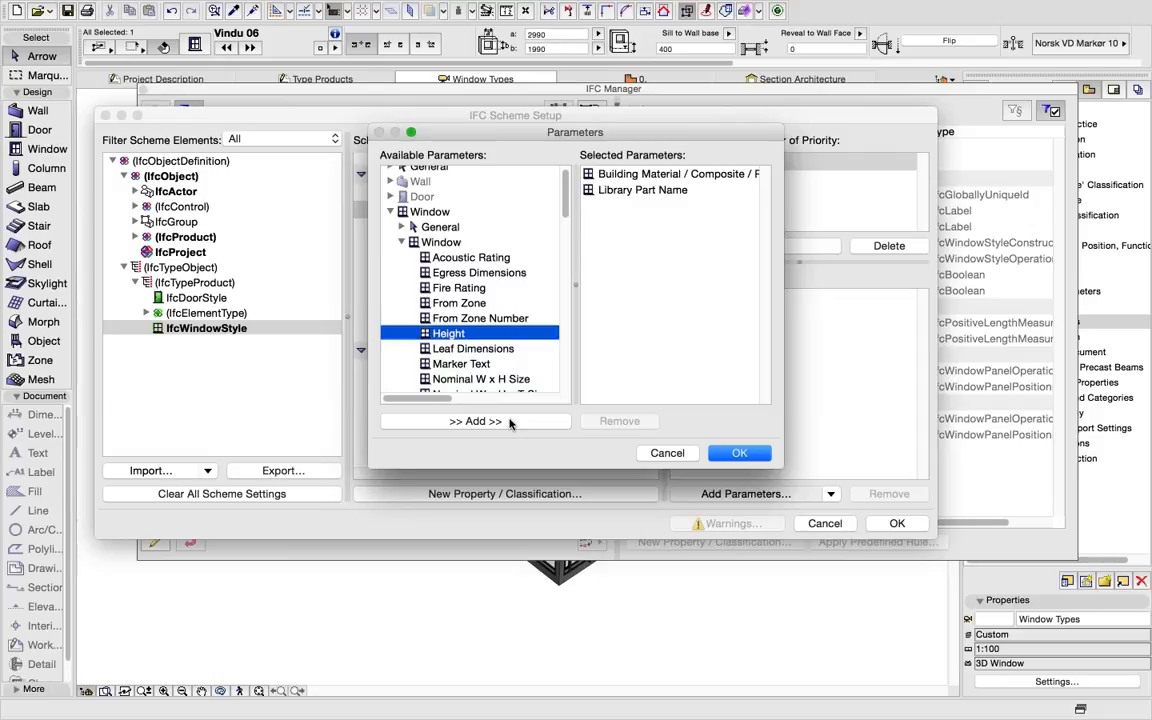
{"action": "left_click", "coordinate": [508, 421]}
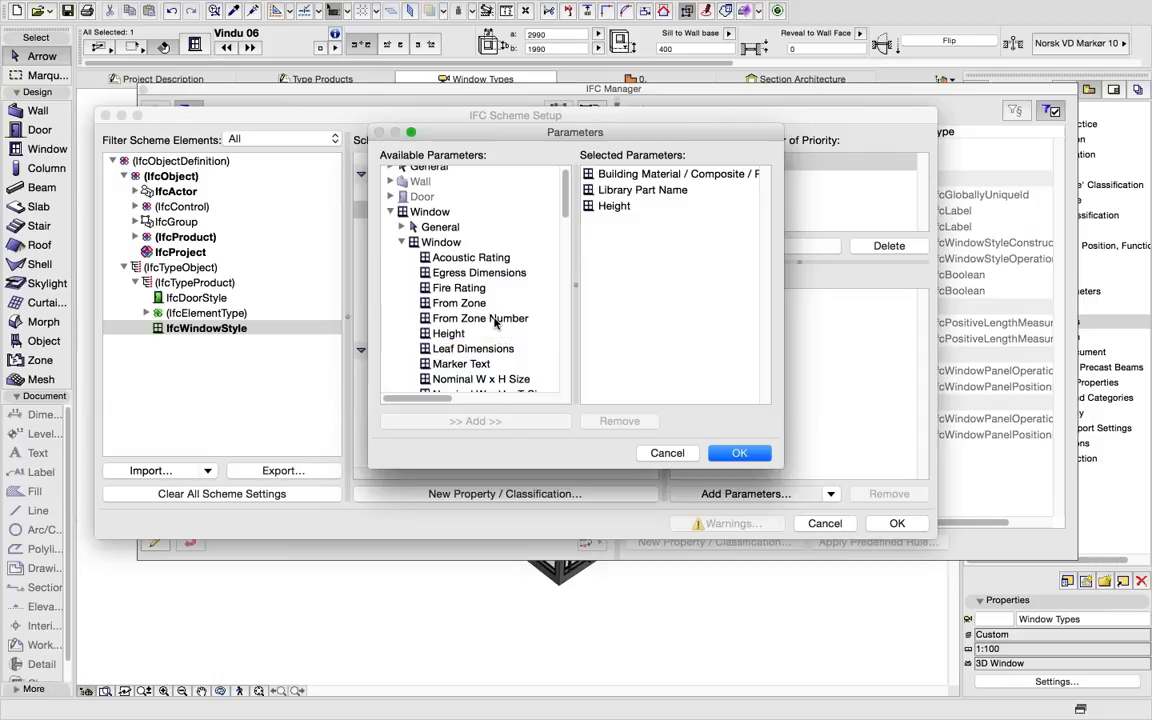
Step: Add the window-specific Width parameter to the Name rule's selected parameters and confirm the parameter selection
{"action": "scroll", "coordinate": [494, 321], "scroll_direction": "down", "scroll_amount": 3}
{"action": "scroll", "coordinate": [493, 321], "scroll_direction": "down", "scroll_amount": 10}
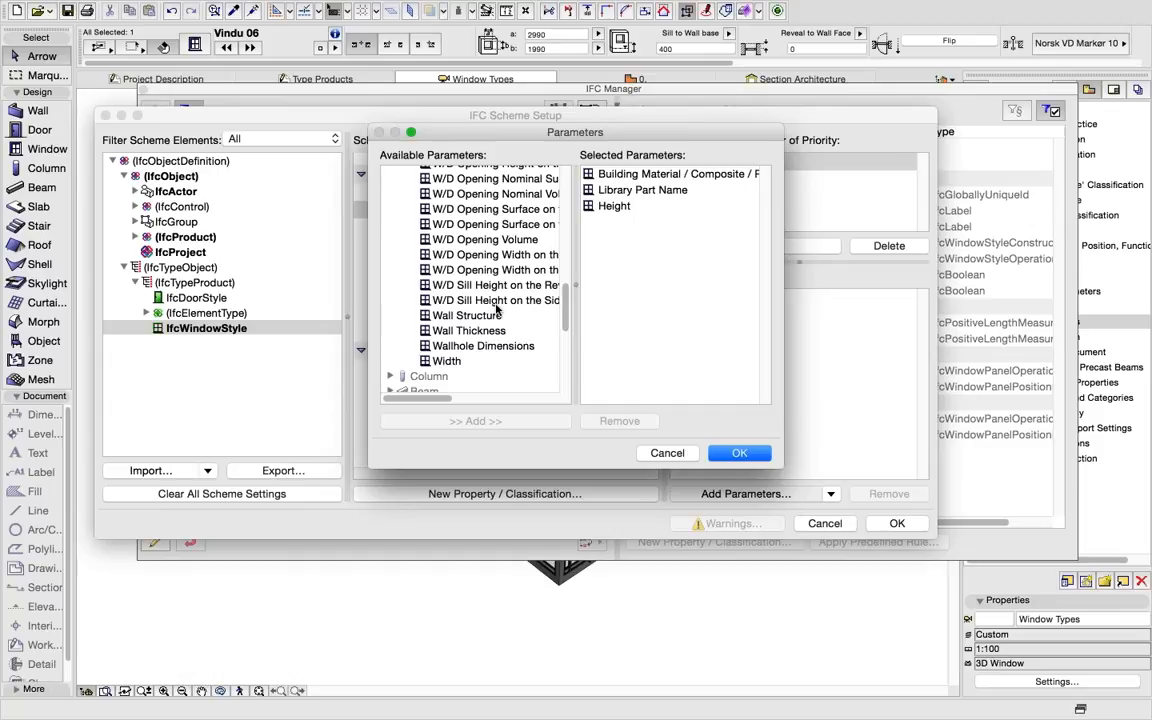
{"action": "left_click", "coordinate": [458, 348]}
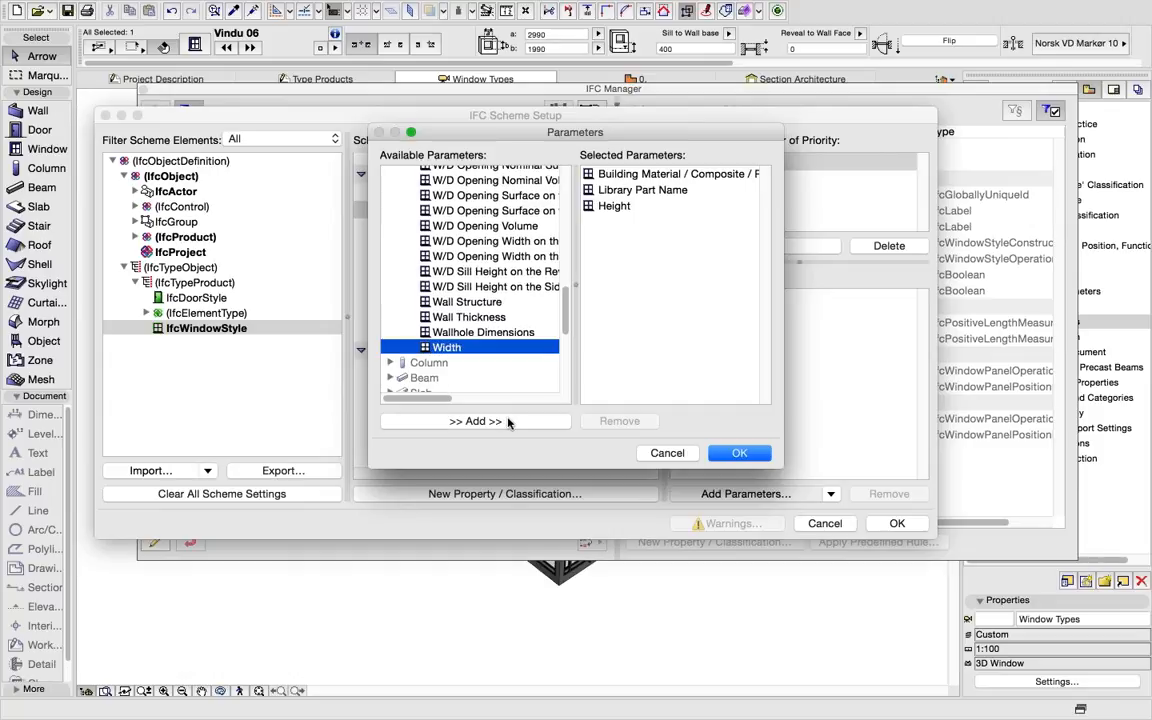
{"action": "left_click", "coordinate": [507, 421]}
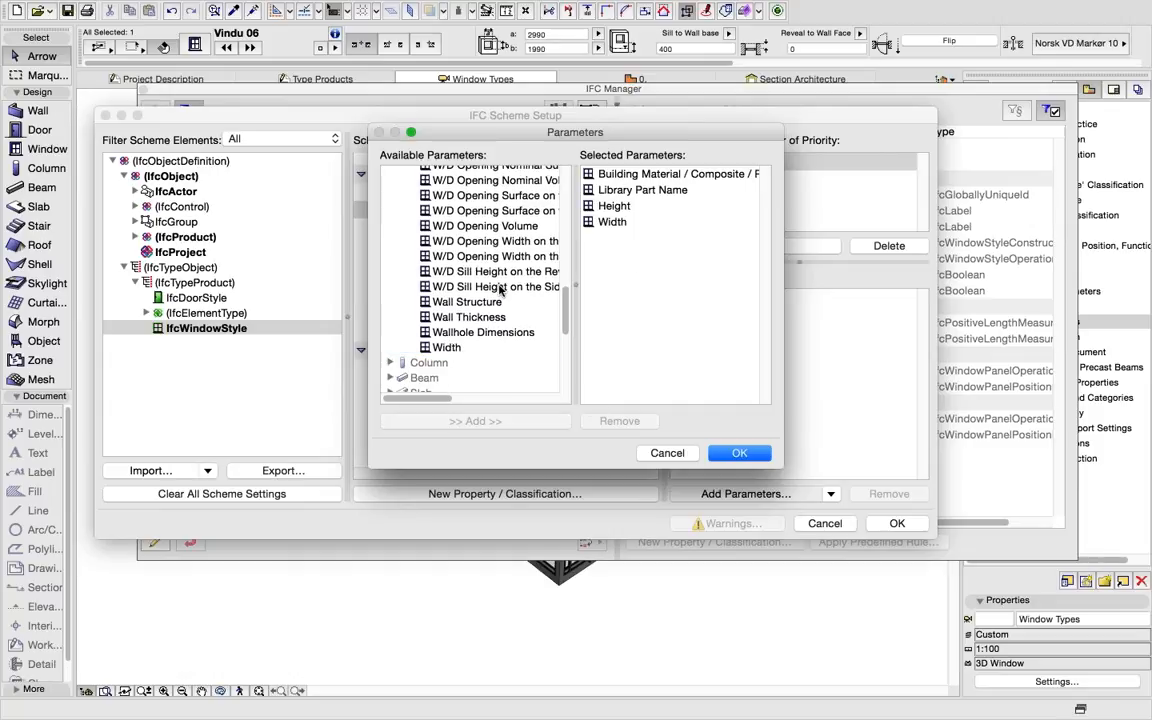
{"action": "left_click", "coordinate": [740, 455]}
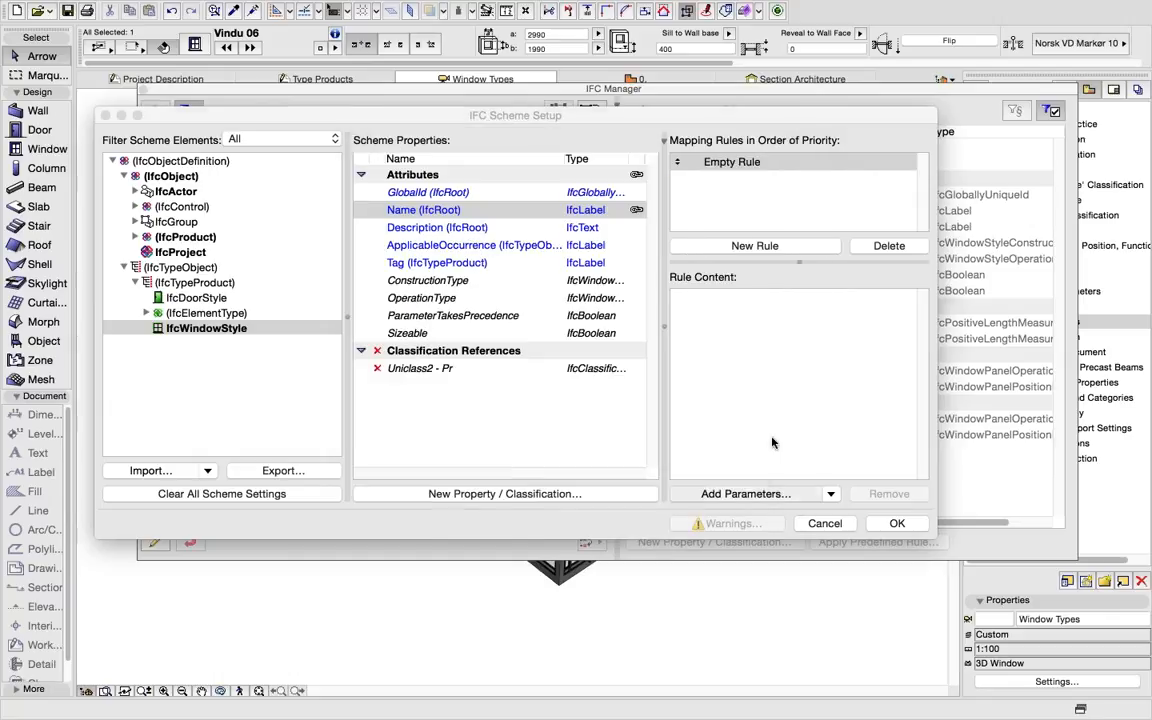
Step: Reorder the rule content so Library Part Name comes first and Width comes before Height
{"action": "left_click_drag", "start_coordinate": [677, 315], "coordinate": [680, 296]}
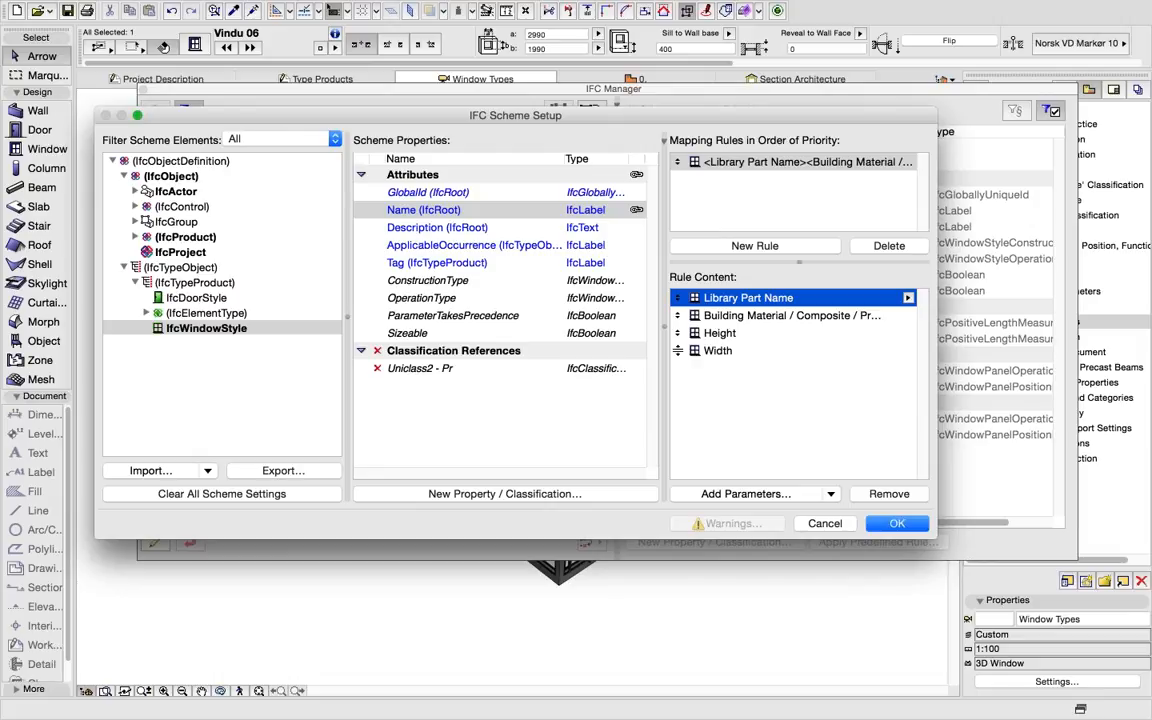
{"action": "left_click_drag", "start_coordinate": [678, 350], "coordinate": [677, 333]}
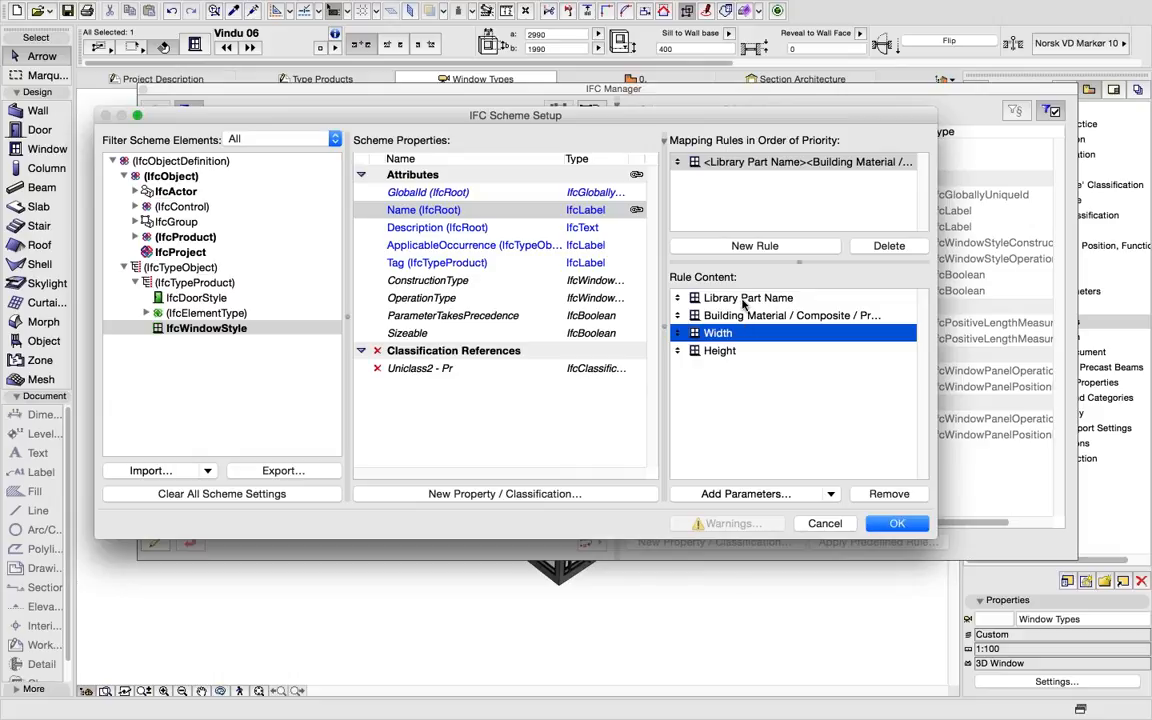
Step: Insert the static text " - " after both Library Part Name and the Building Material / Composite parameter in the rule content
{"action": "left_click", "coordinate": [680, 297]}
{"action": "left_click", "coordinate": [809, 493]}
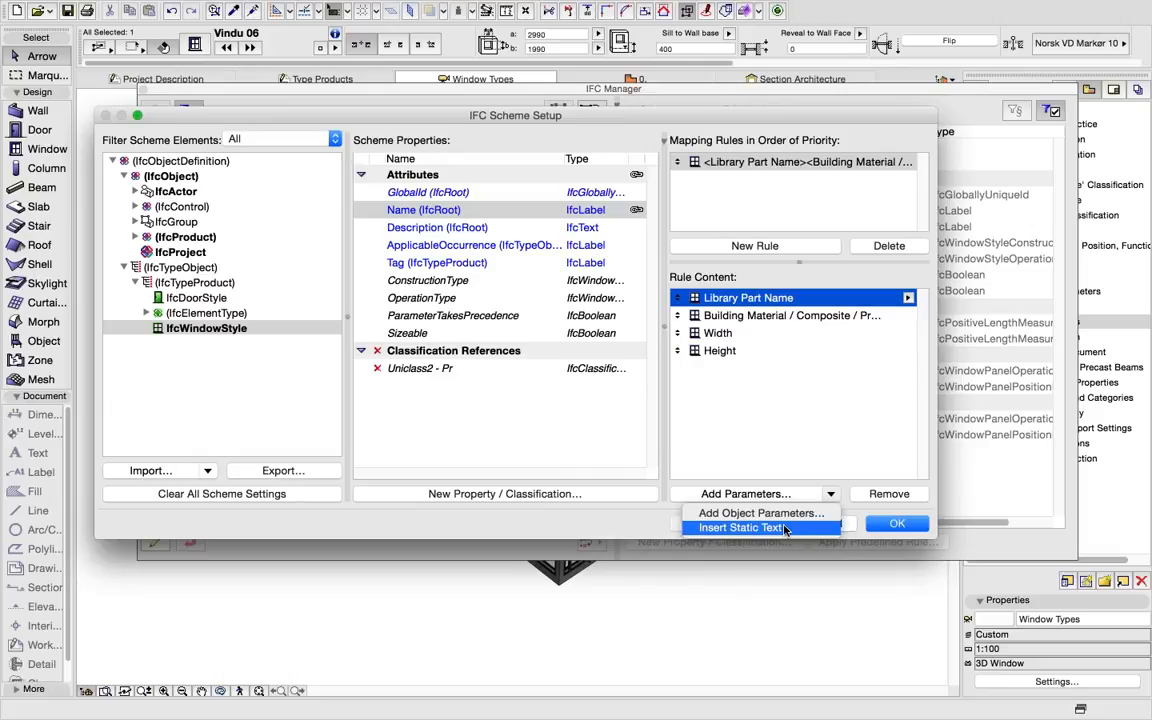
{"action": "left_click", "coordinate": [741, 527]}
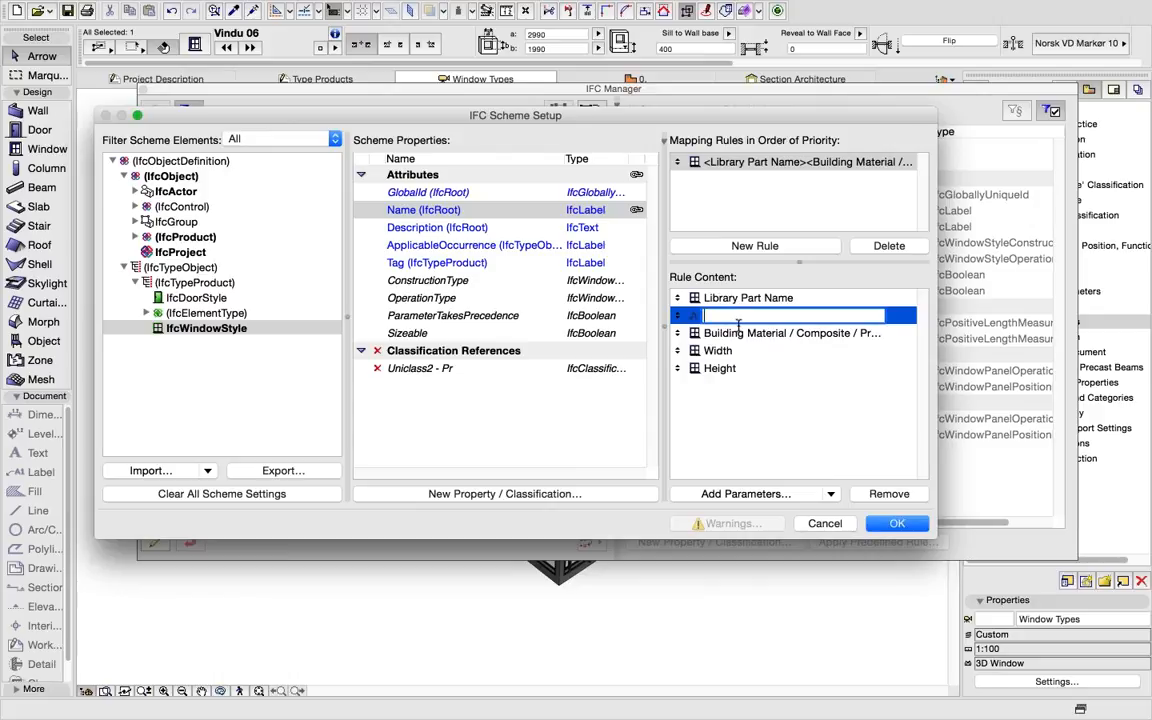
{"action": "type", "text": "-"}
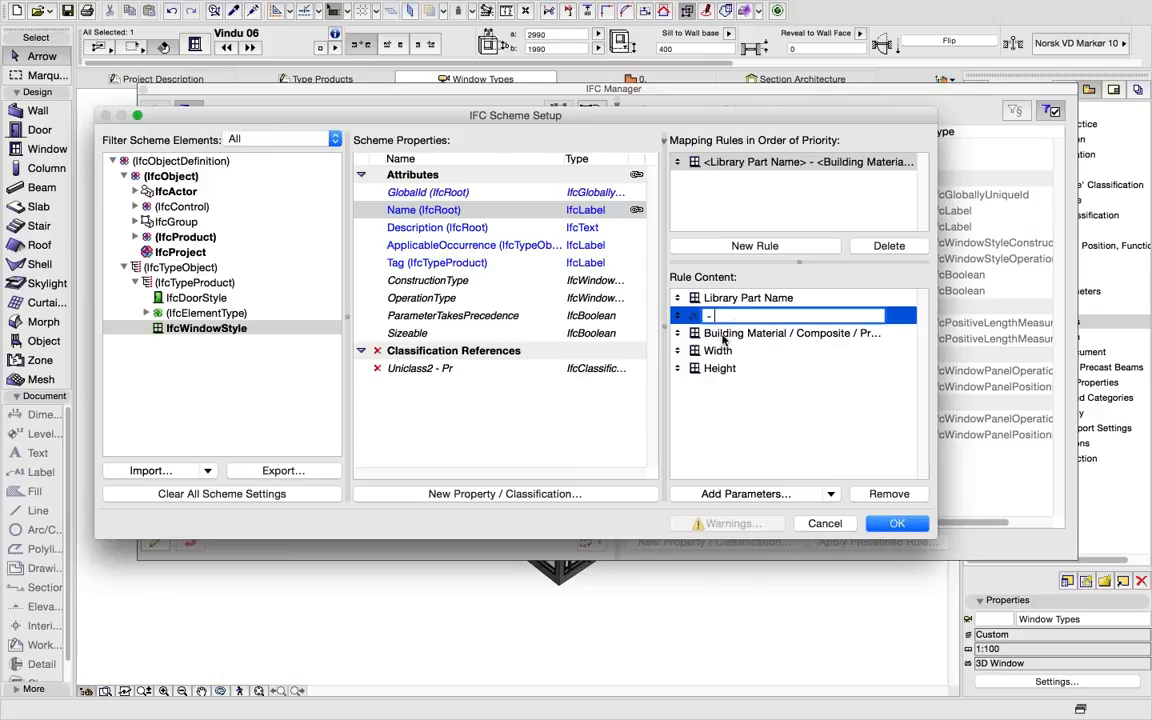
{"action": "left_click", "coordinate": [740, 333]}
{"action": "left_click", "coordinate": [830, 494]}
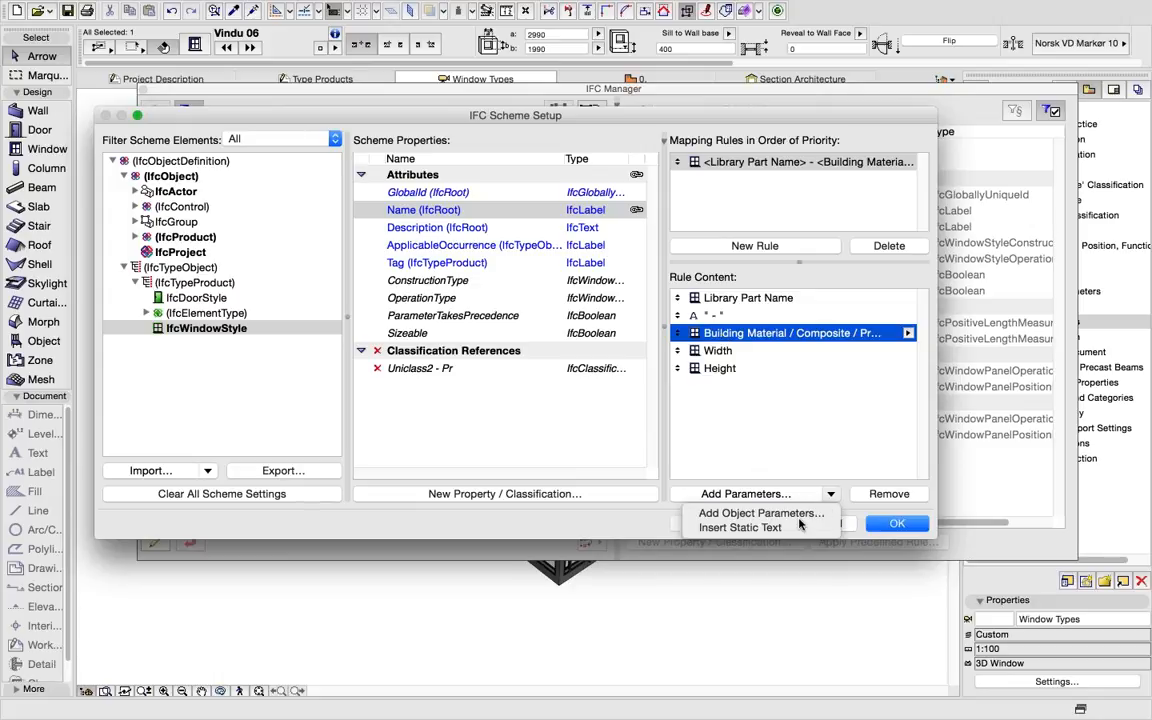
{"action": "left_click", "coordinate": [740, 527]}
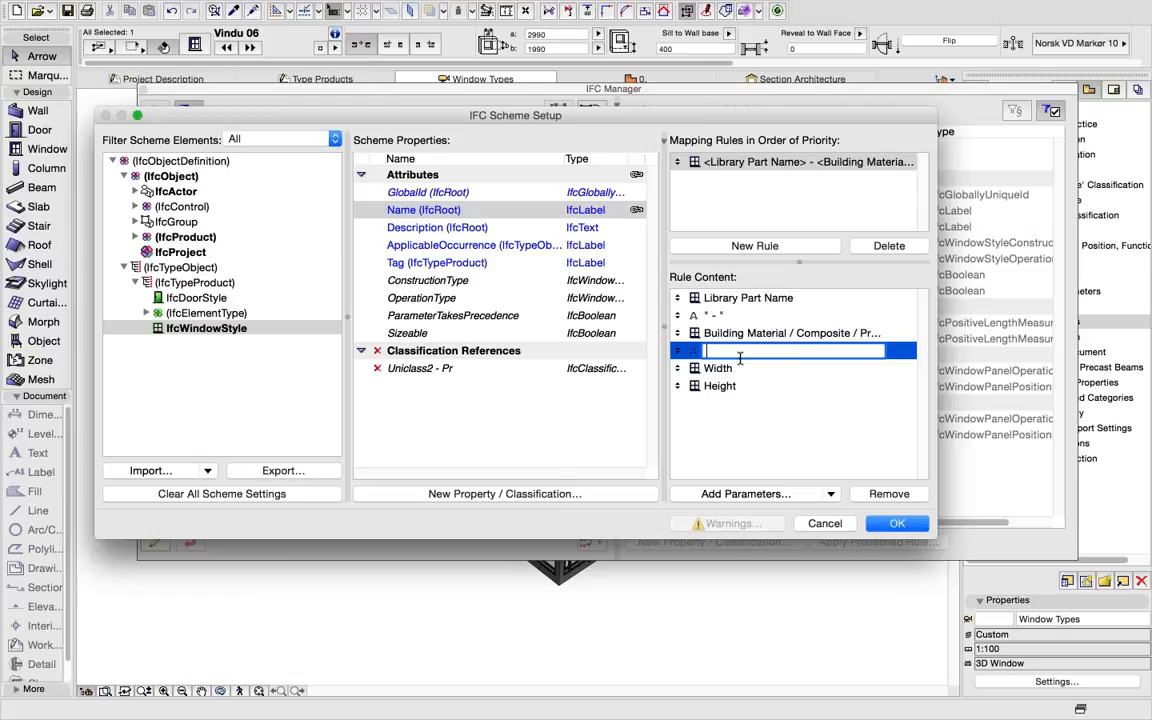
{"action": "type", "text": "_"}
{"action": "type", "text": "-"}
Step: Insert the static text " X " between Width and Height and confirm the IFC scheme settings
{"action": "left_click", "coordinate": [740, 366]}
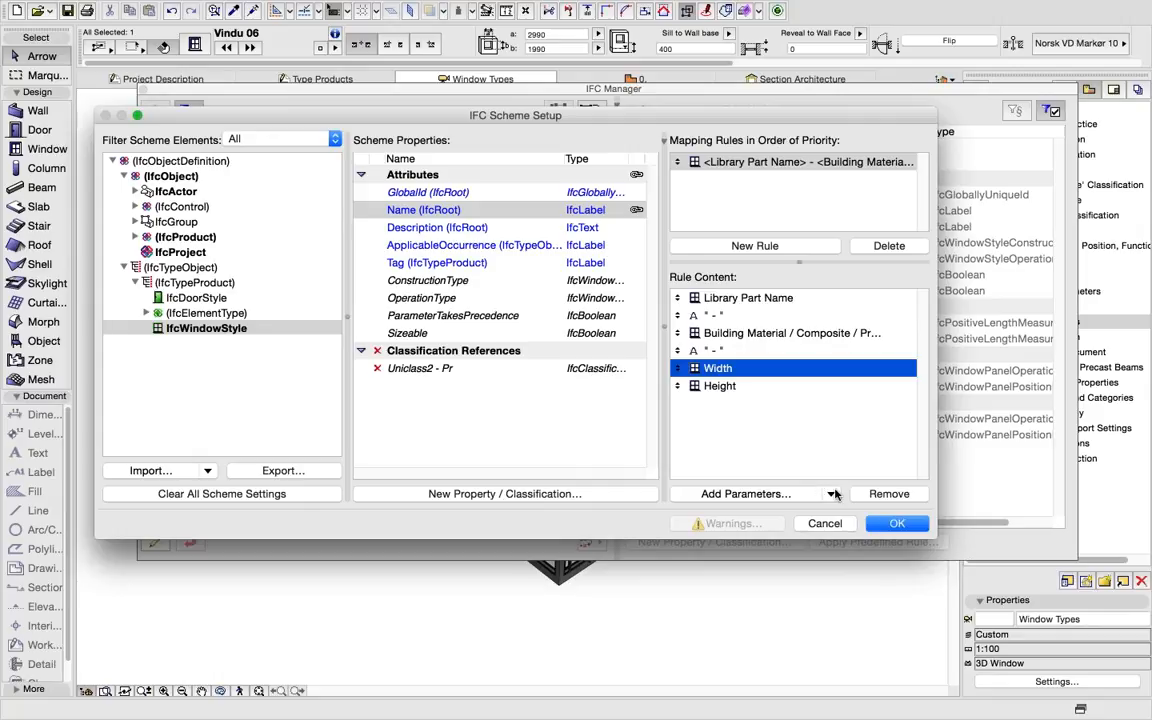
{"action": "left_click", "coordinate": [830, 493]}
{"action": "left_click", "coordinate": [746, 527]}
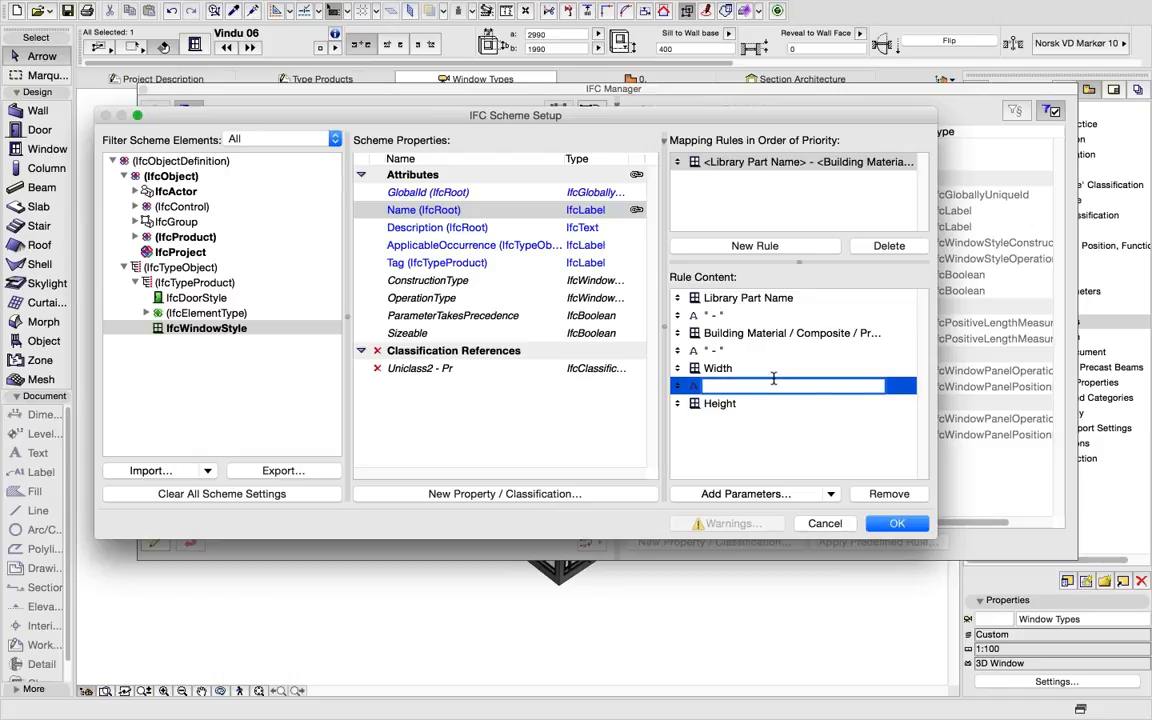
{"action": "type", "text": "X"}
{"action": "left_click", "coordinate": [895, 524]}
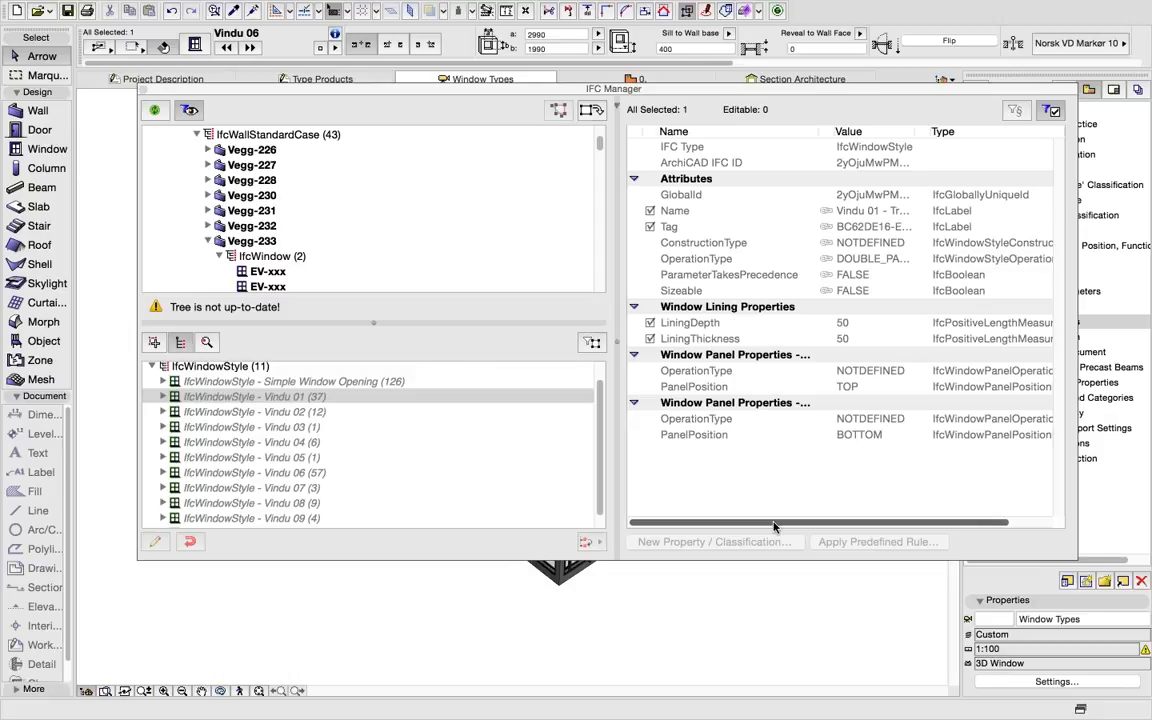
Step: Update the IFC tree and review the names of the window types listed under IfcWindowStyle
{"action": "left_click", "coordinate": [156, 111]}
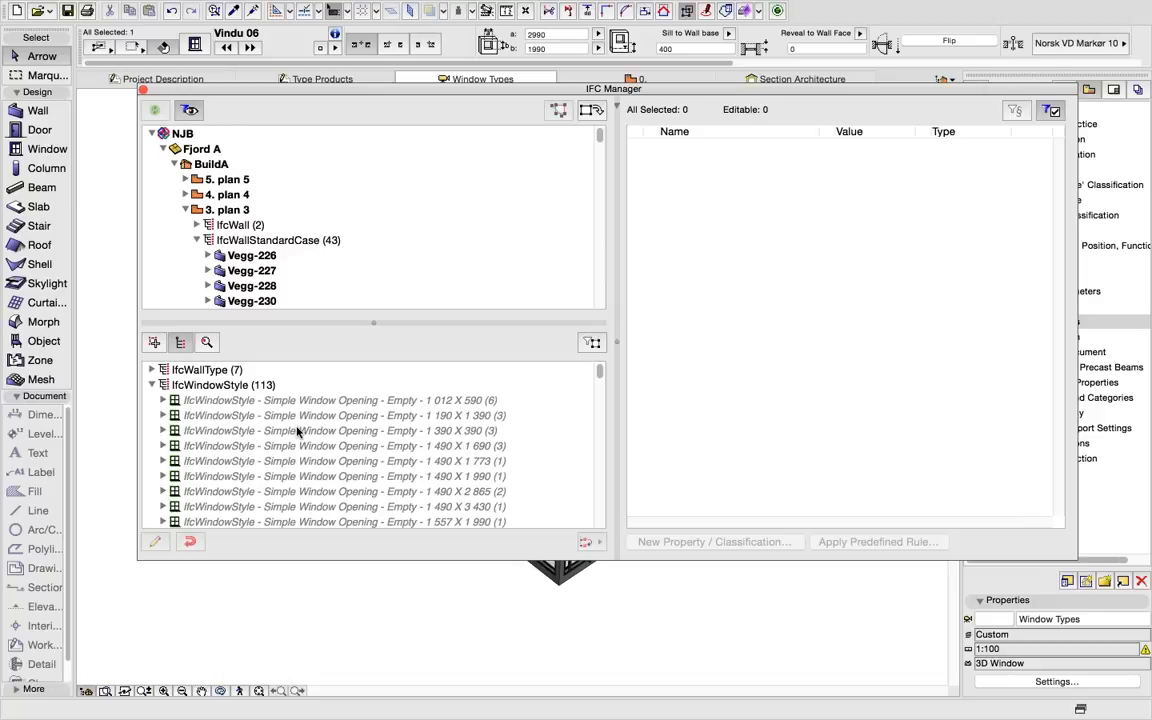
{"action": "scroll", "coordinate": [319, 442], "scroll_direction": "down", "scroll_amount": 1}
{"action": "scroll", "coordinate": [322, 446], "scroll_direction": "down", "scroll_amount": 1}
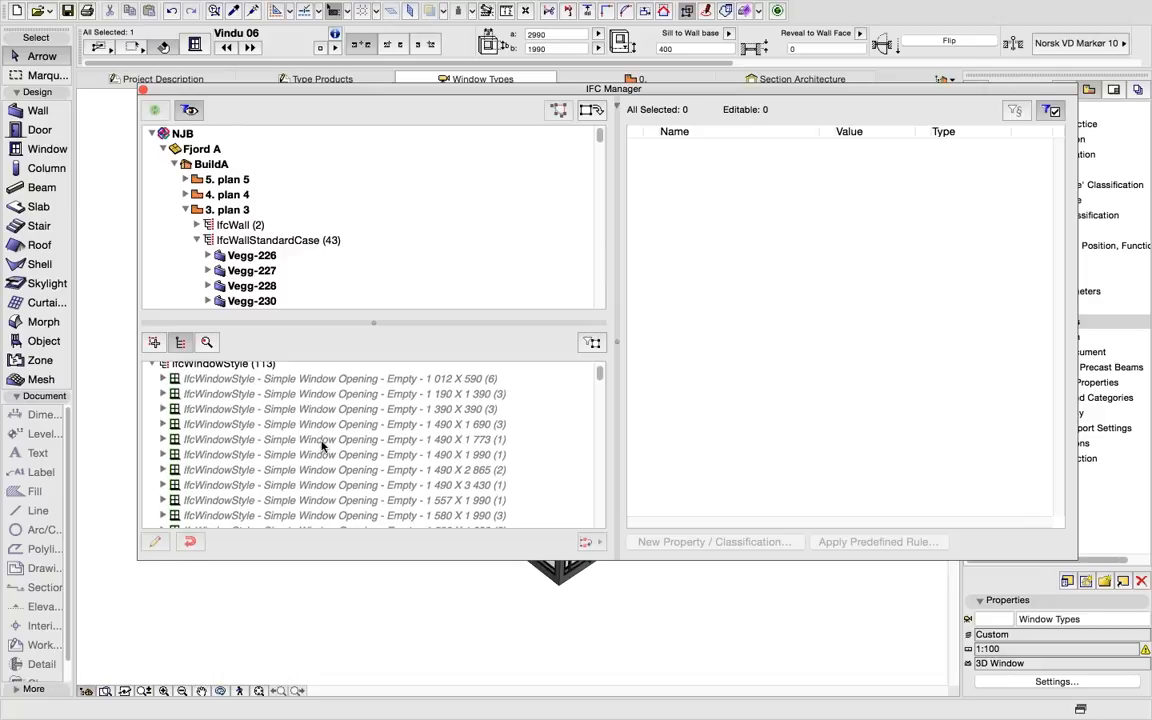
{"action": "scroll", "coordinate": [335, 463], "scroll_direction": "up", "scroll_amount": 1}
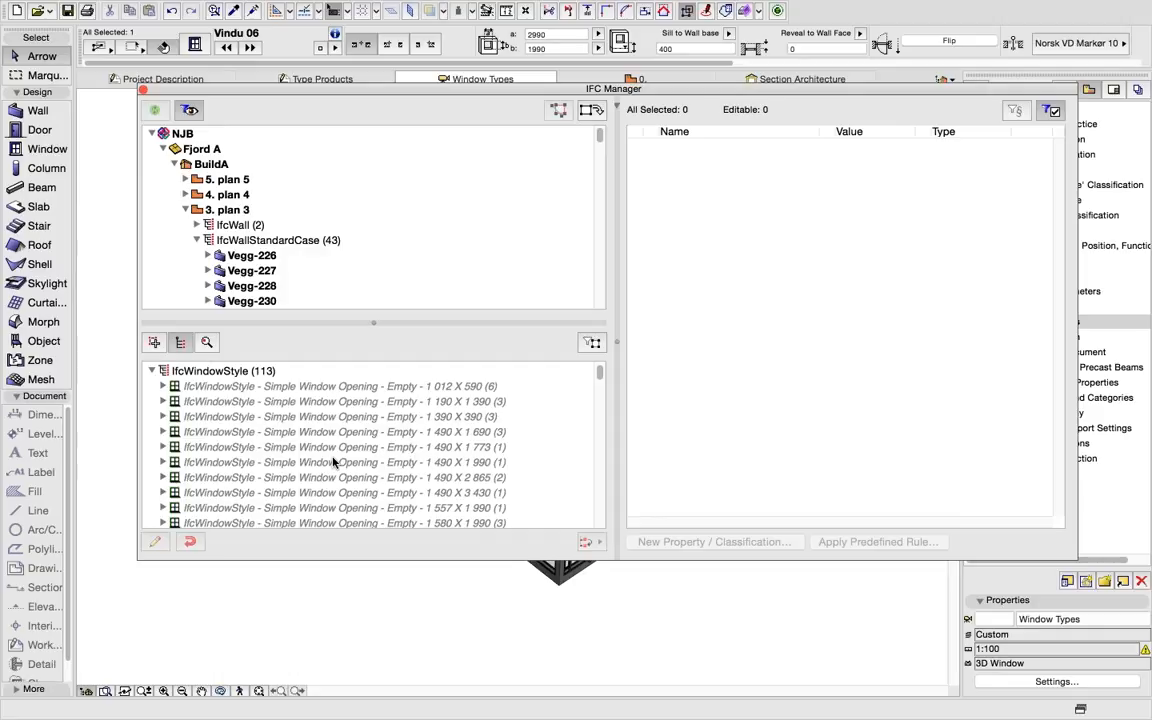
{"action": "scroll", "coordinate": [335, 463], "scroll_direction": "down", "scroll_amount": 5}
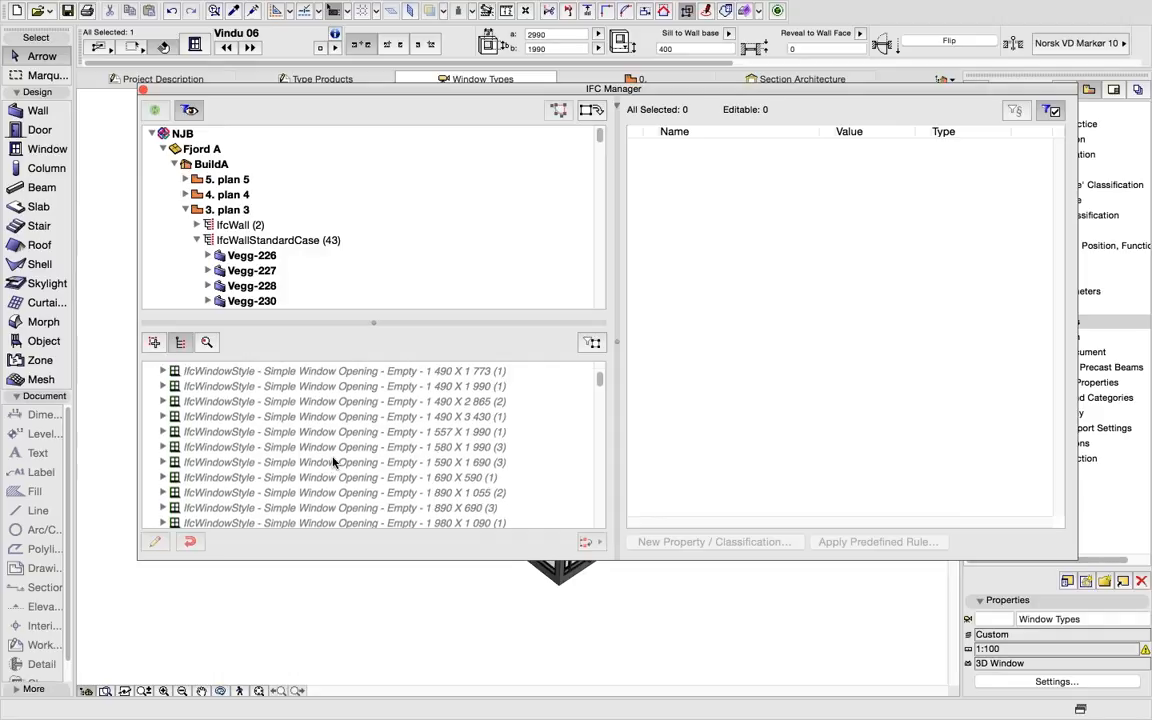
{"action": "scroll", "coordinate": [335, 463], "scroll_direction": "up", "scroll_amount": 5}
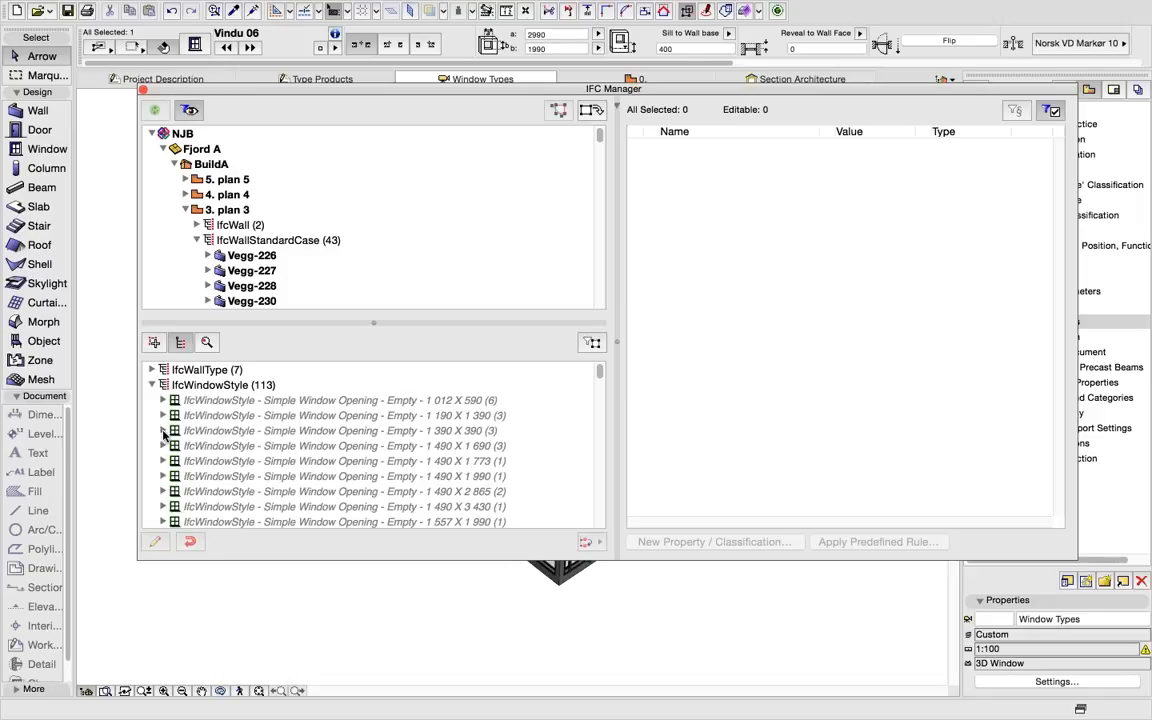
Step: Select the three Empty Openings of the Simple Window Opening 1 390 X 390 style in the 3D model and view them there
{"action": "left_click", "coordinate": [163, 431]}
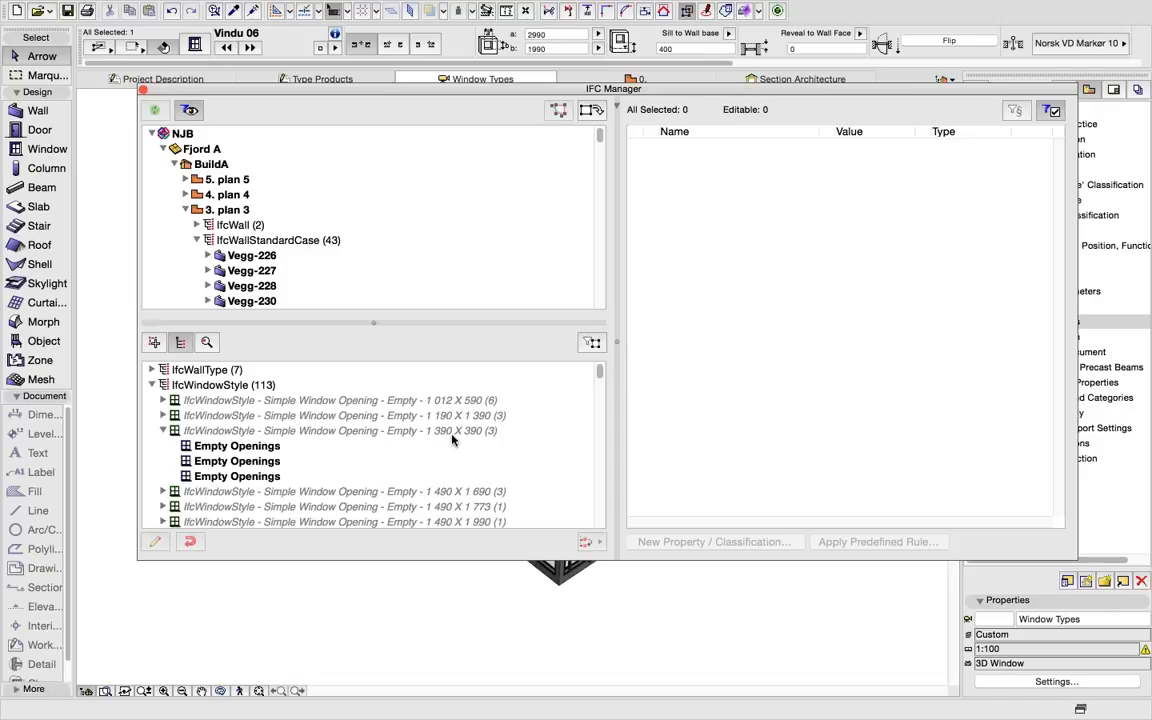
{"action": "left_click", "coordinate": [250, 447]}
{"action": "left_click", "coordinate": [252, 477], "text": "shift"}
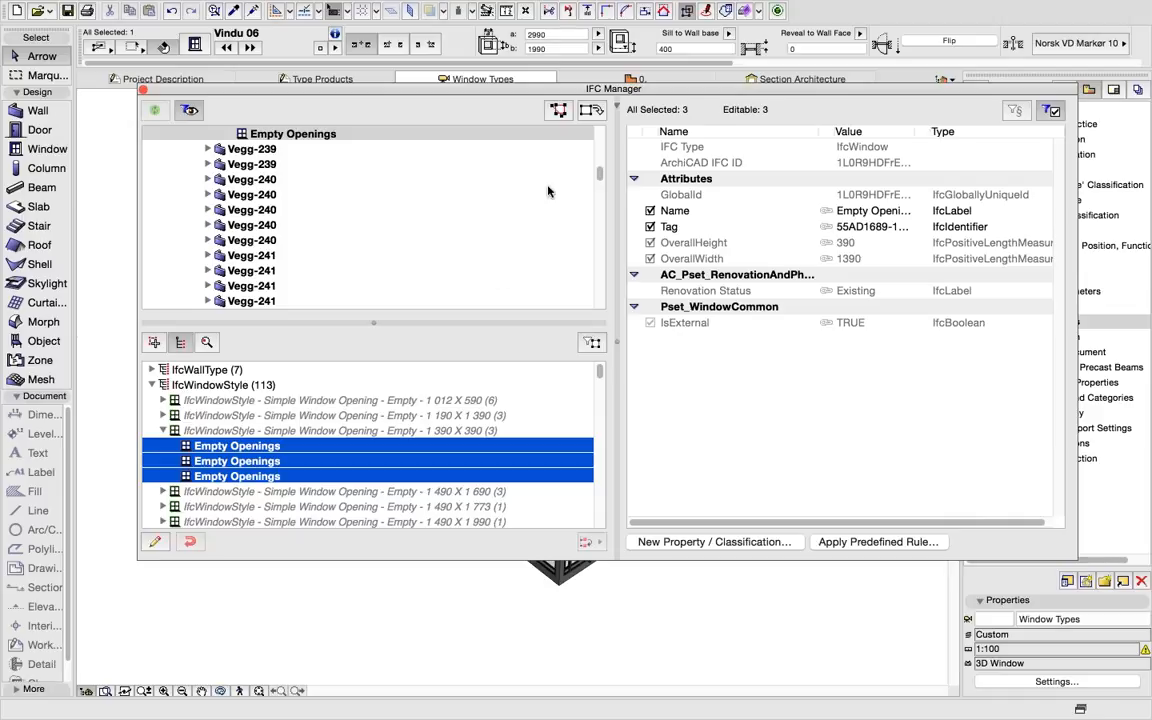
{"action": "left_click", "coordinate": [558, 111]}
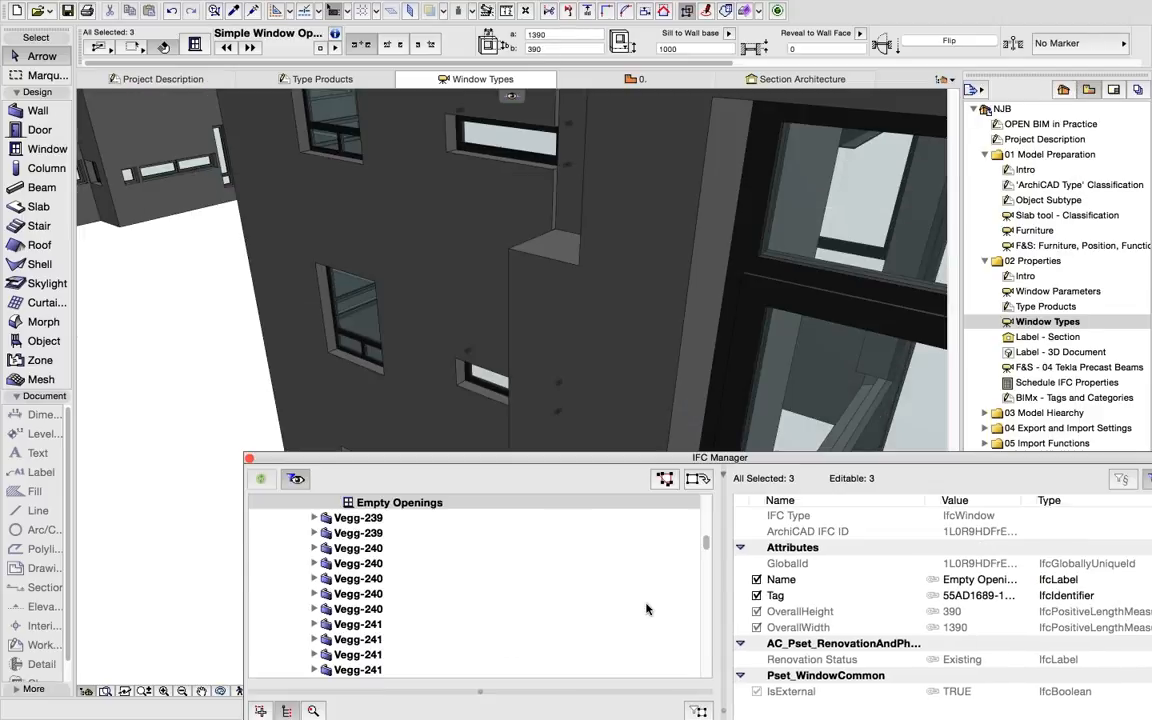
{"action": "left_click_drag", "start_coordinate": [720, 457], "coordinate": [44, 478]}
{"action": "left_click_drag", "start_coordinate": [468, 478], "coordinate": [847, 486]}
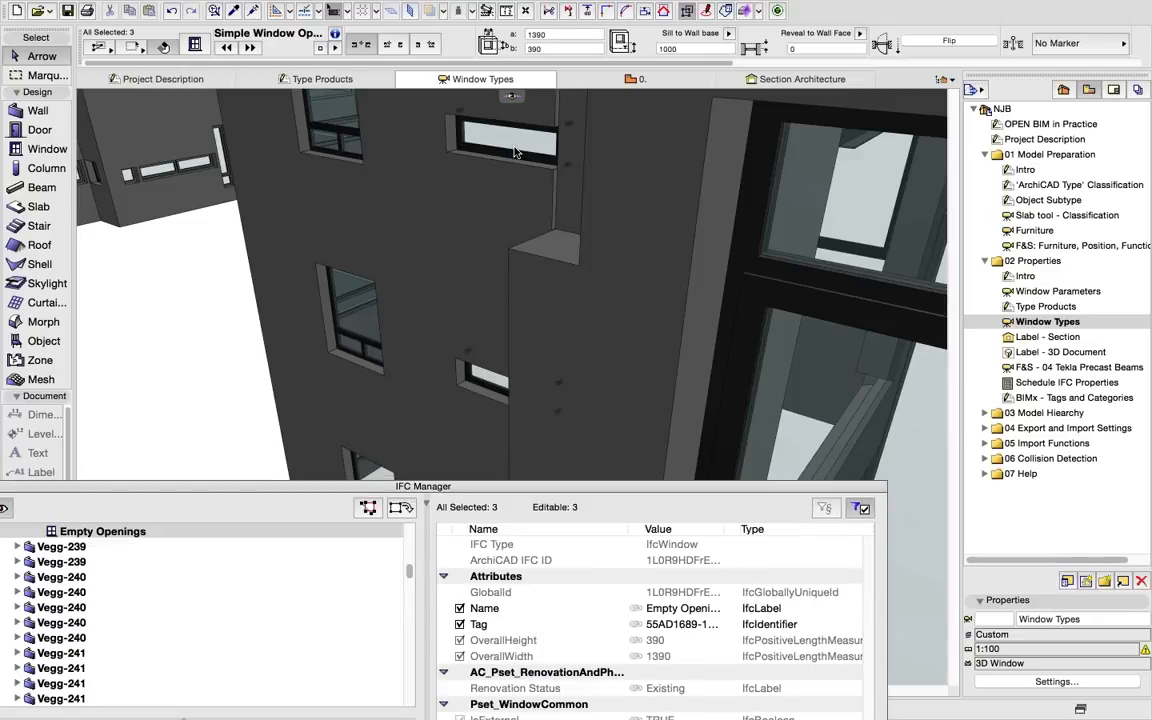
{"action": "left_click_drag", "start_coordinate": [515, 152], "coordinate": [548, 138]}
Step: Select the three EV-xxx windows of the Vindu 04 - Tresnitt, grovt - 1 190 X 1 390 style in the 3D model and close the IFC Manager
{"action": "scroll", "coordinate": [301, 494], "scroll_direction": "down", "scroll_amount": 4}
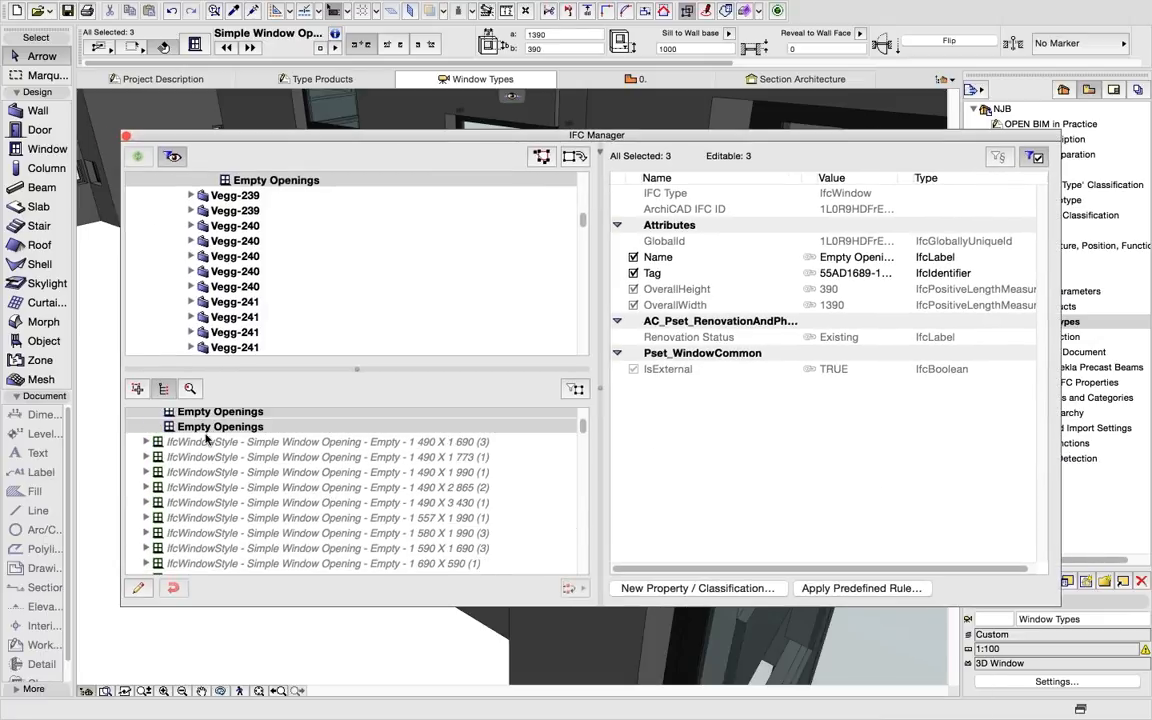
{"action": "scroll", "coordinate": [250, 480], "scroll_direction": "down", "scroll_amount": 10}
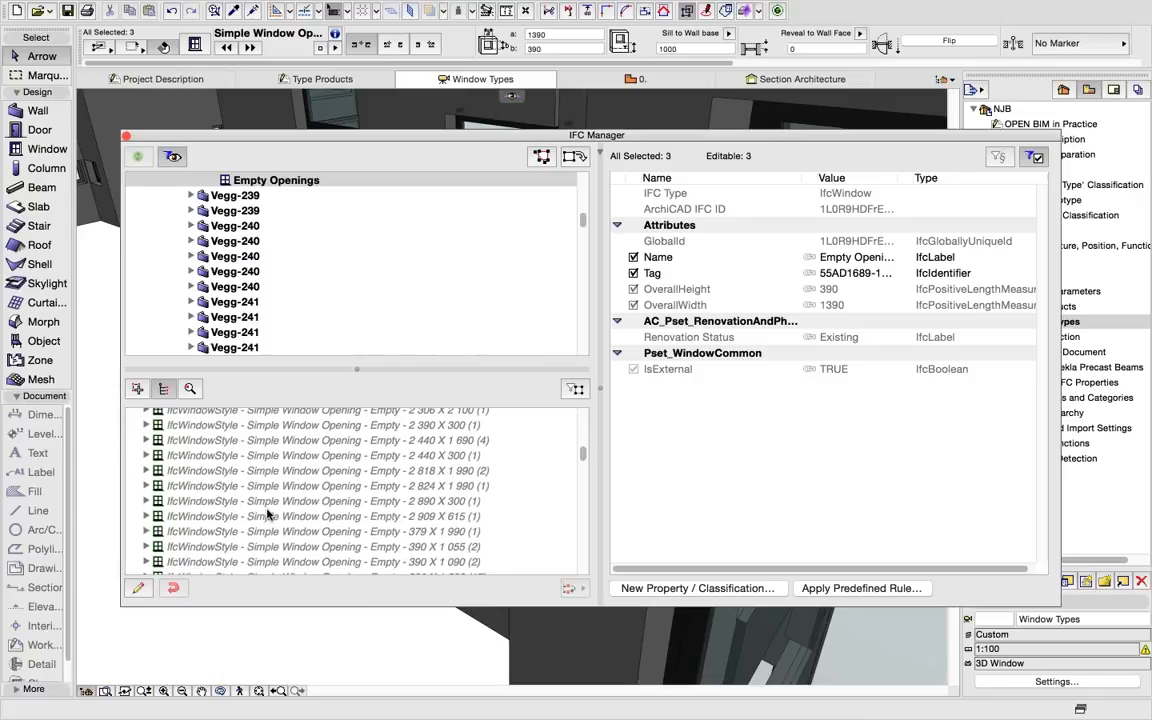
{"action": "scroll", "coordinate": [268, 513], "scroll_direction": "down", "scroll_amount": 5}
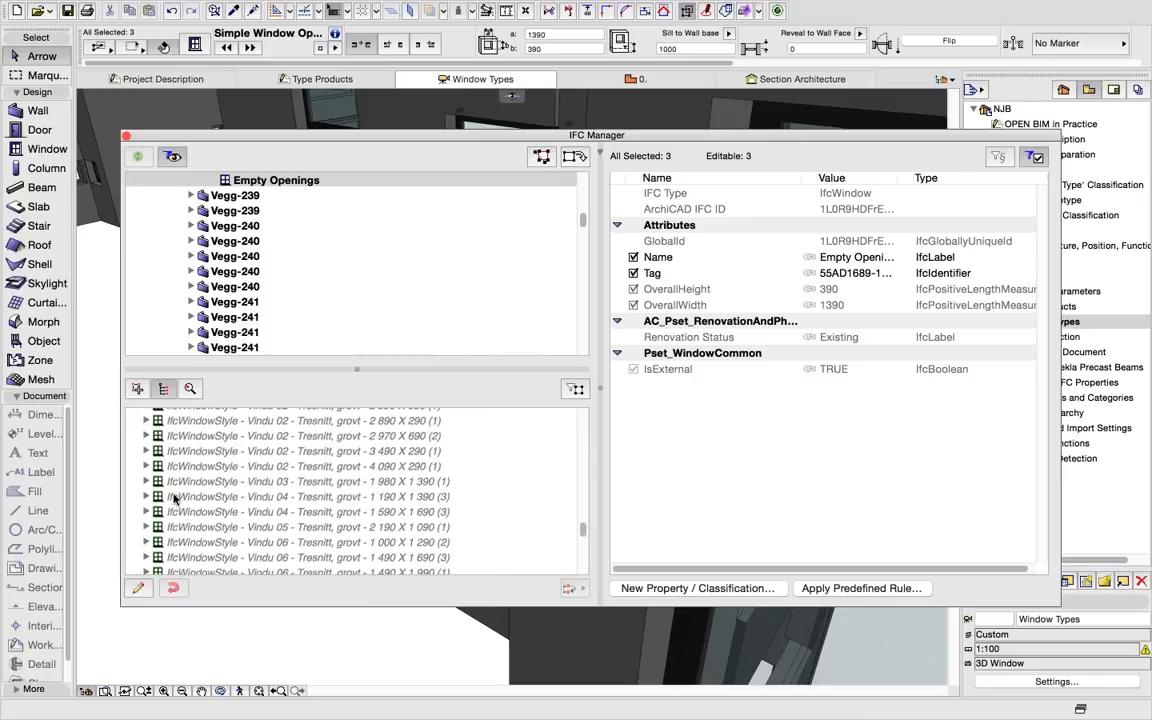
{"action": "left_click", "coordinate": [146, 497]}
{"action": "left_click", "coordinate": [195, 511]}
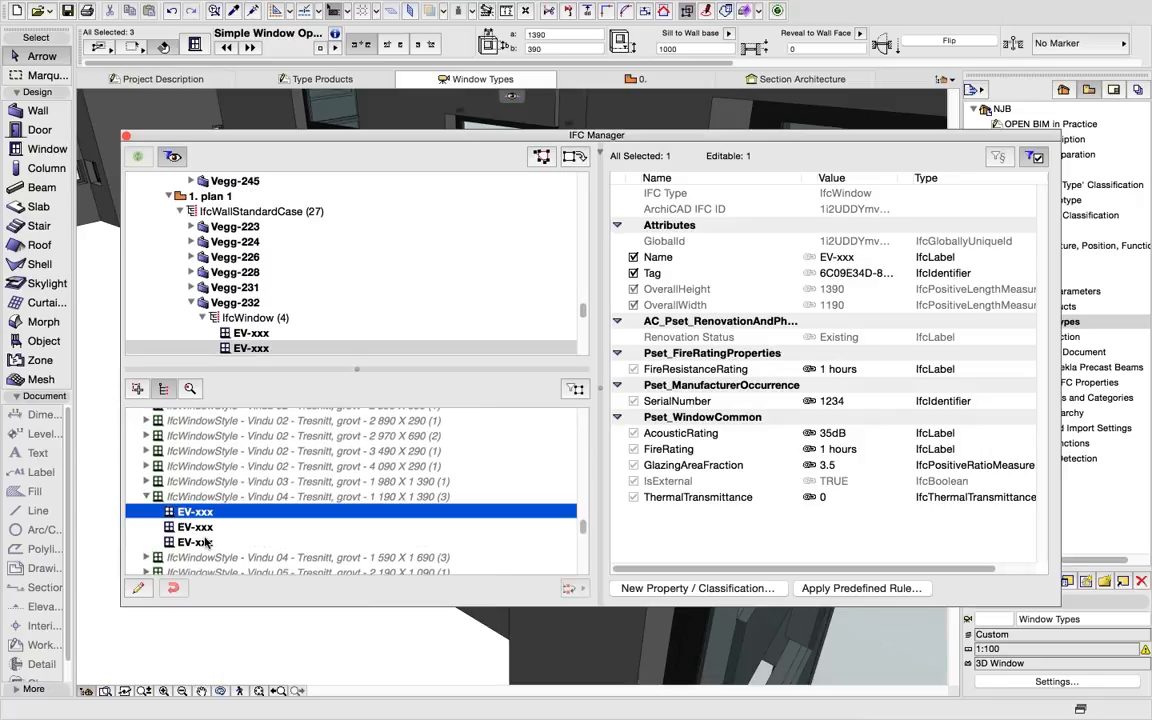
{"action": "left_click", "coordinate": [205, 541], "text": "shift"}
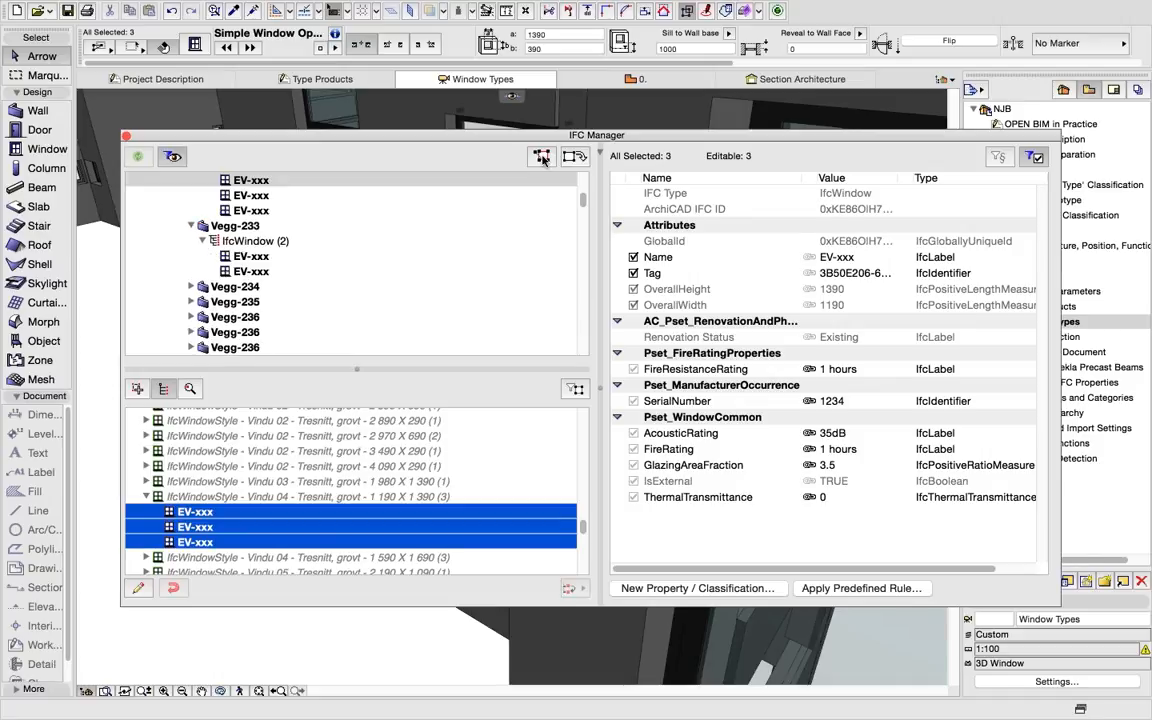
{"action": "left_click_drag", "start_coordinate": [617, 135], "coordinate": [721, 652]}
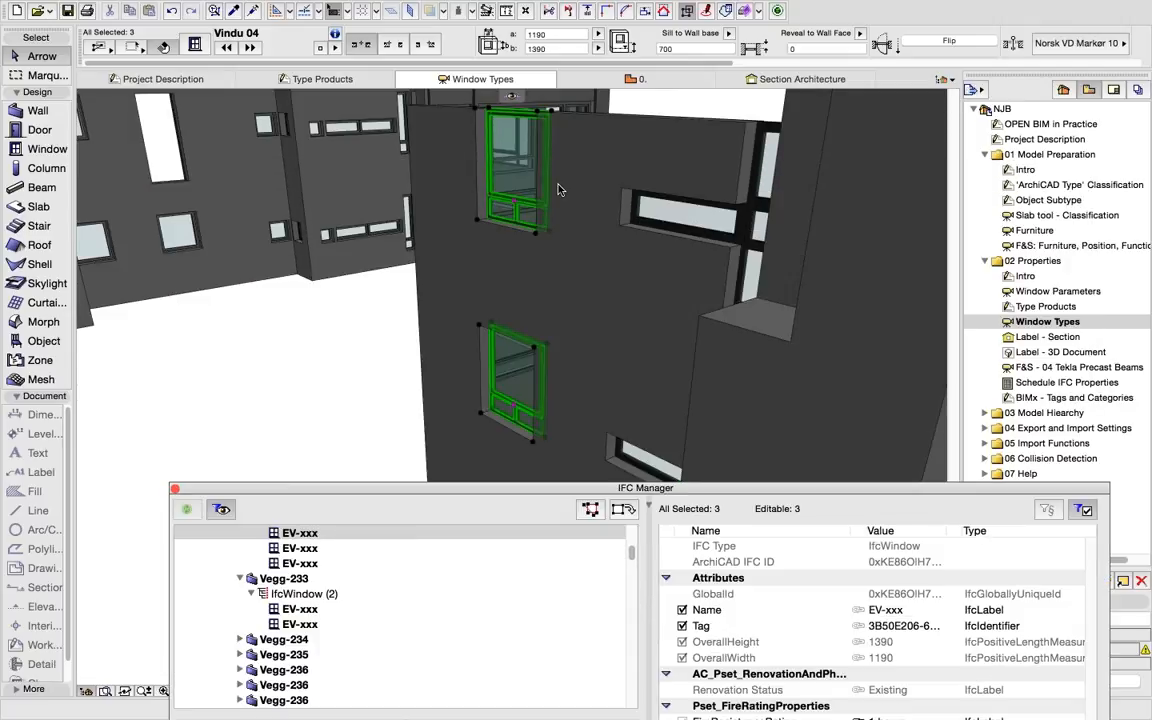
{"action": "left_click_drag", "start_coordinate": [657, 546], "coordinate": [586, 134]}
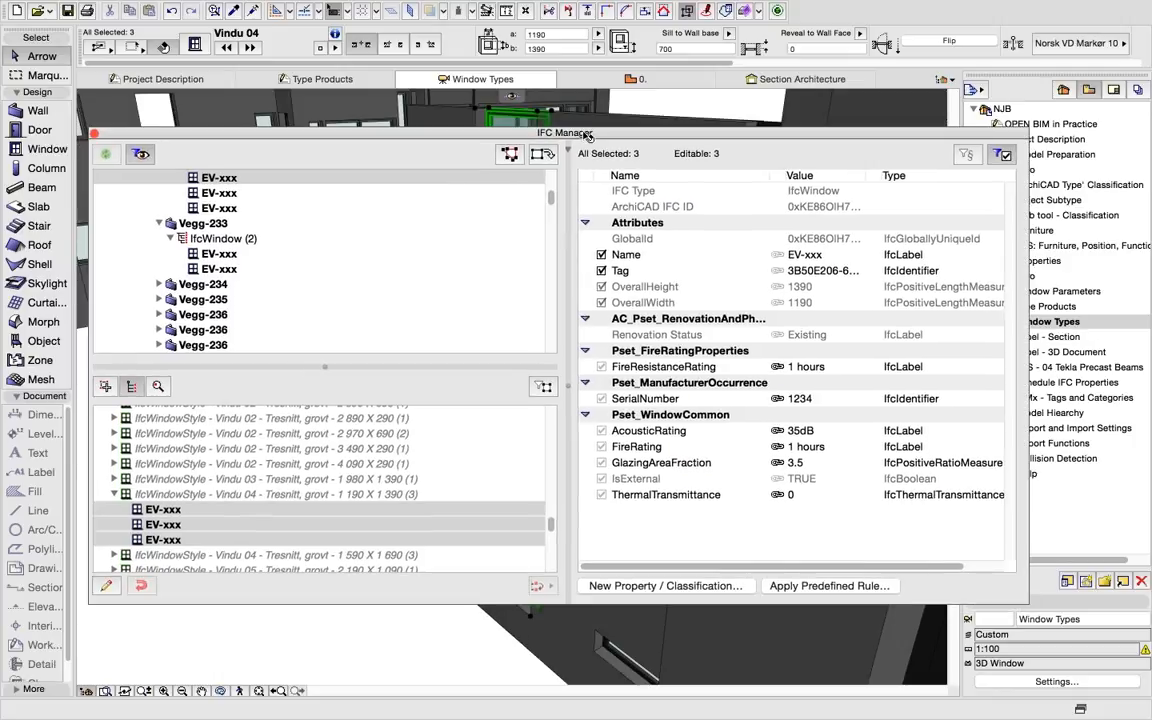
{"action": "left_click", "coordinate": [95, 135]}
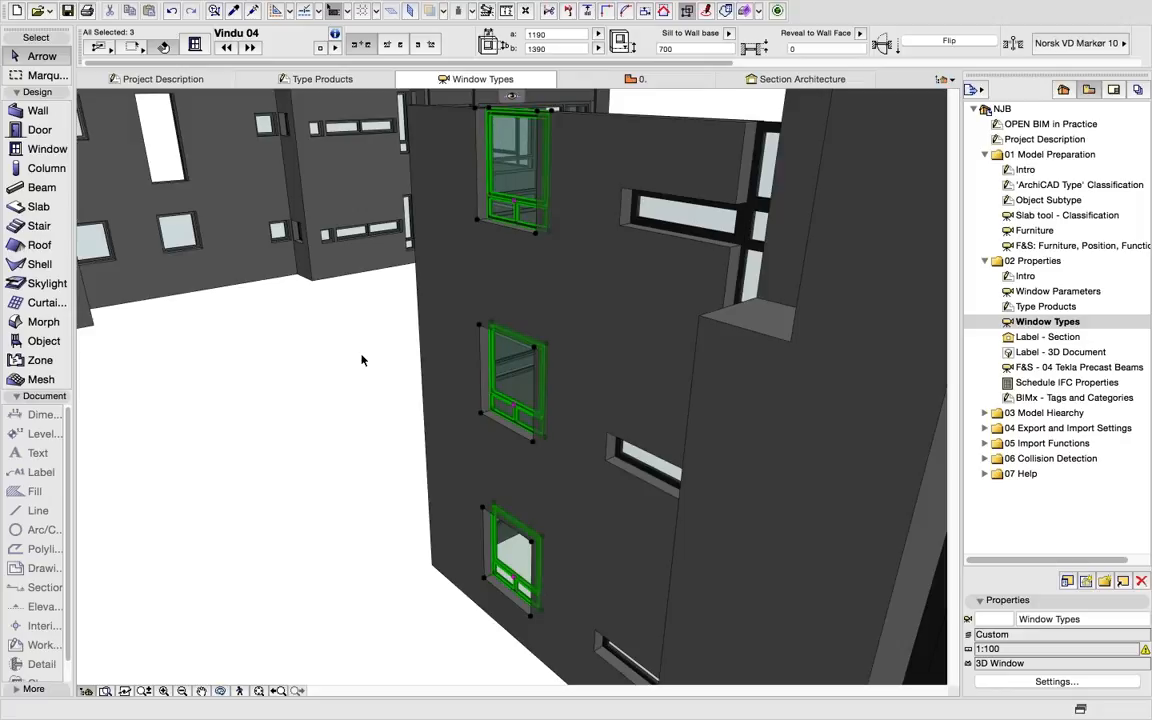
Step: Switch to Solibri Model Viewer and display the Pset_WindowCommon properties of Window.4.24
{"action": "key", "text": "super+Tab"}
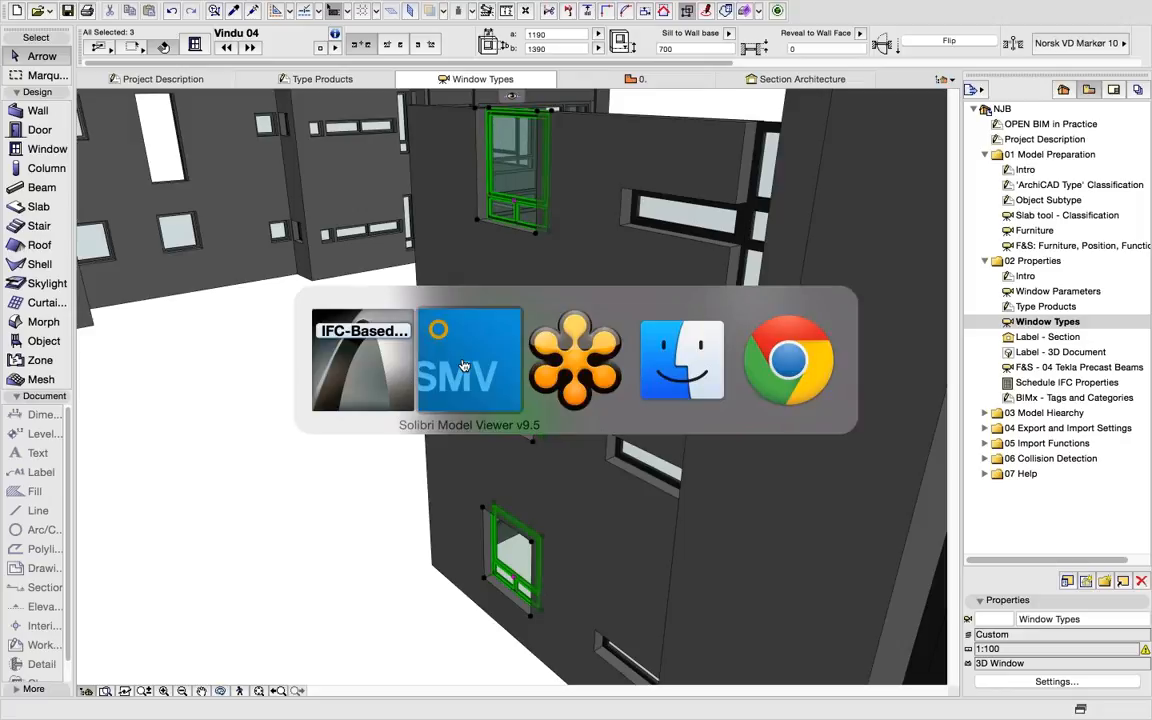
{"action": "left_click", "coordinate": [464, 366]}
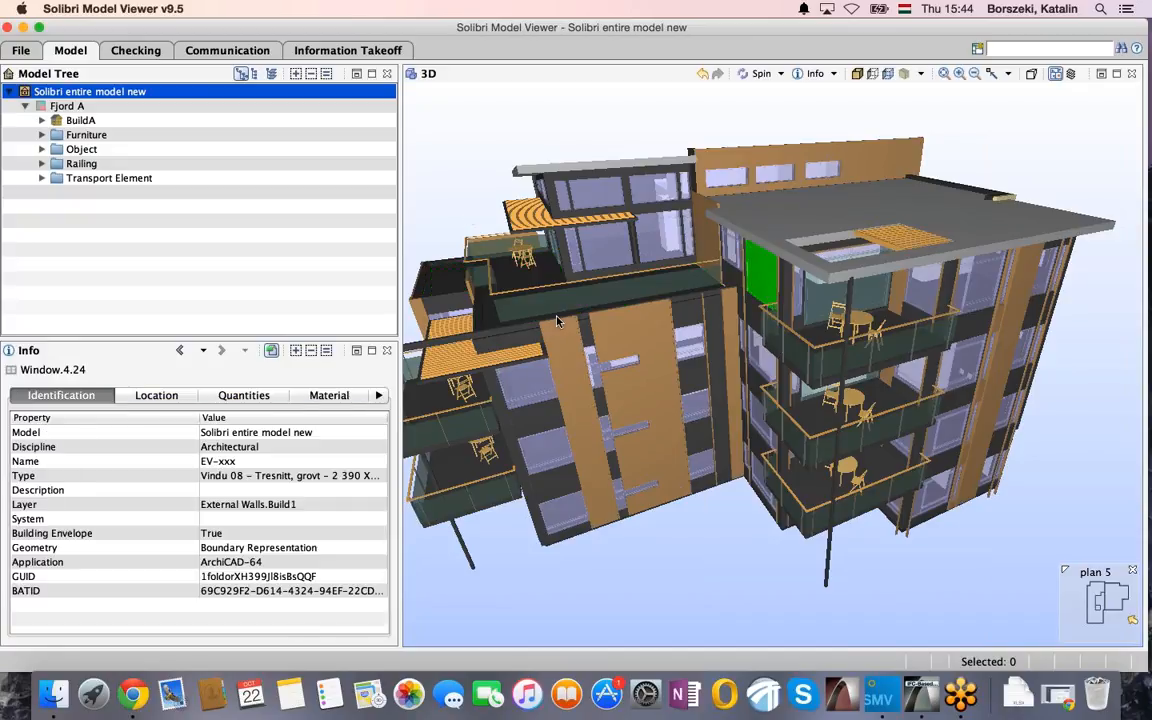
{"action": "left_click", "coordinate": [378, 398]}
{"action": "left_click", "coordinate": [378, 398]}
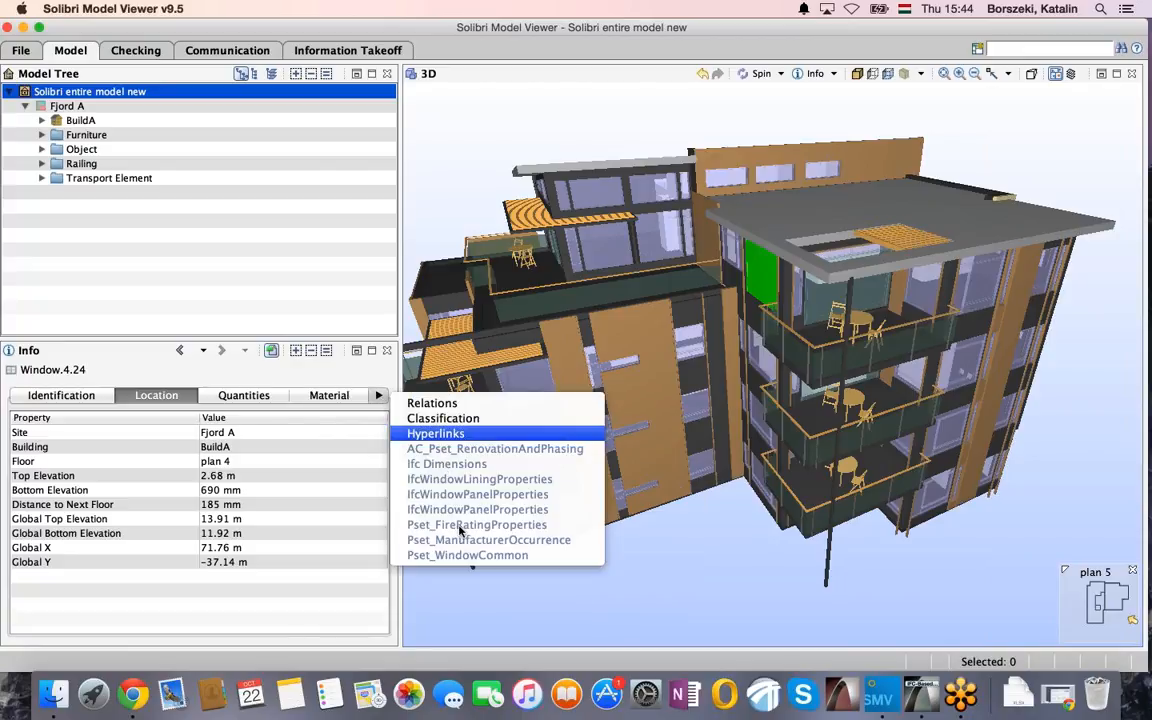
{"action": "left_click", "coordinate": [425, 552]}
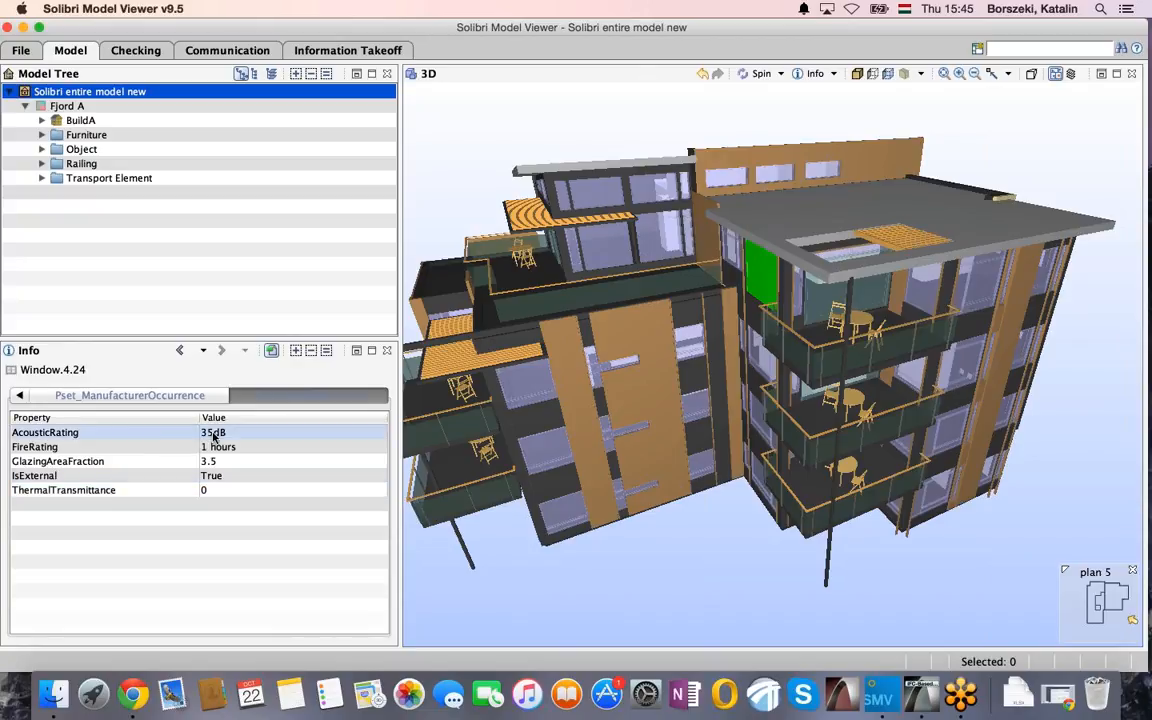
Step: Check the AcousticRating and FireRating properties of Window.4.24 and display its Classification data
{"action": "left_click", "coordinate": [150, 433]}
{"action": "left_click", "coordinate": [149, 448]}
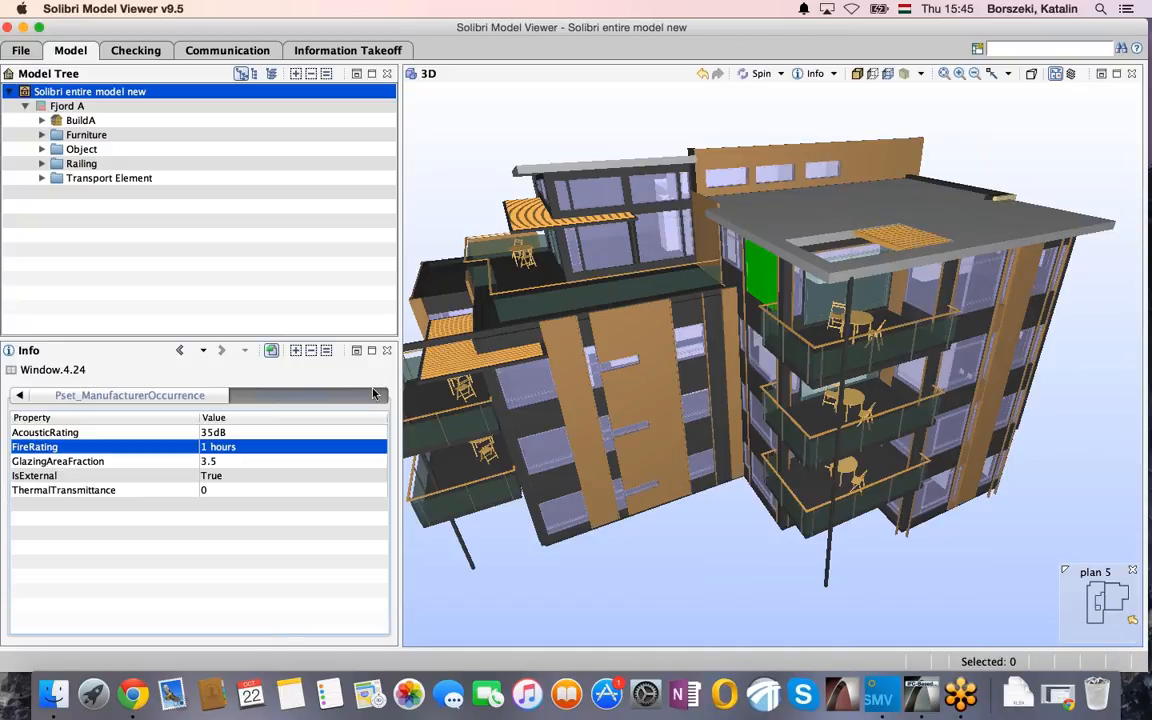
{"action": "left_click", "coordinate": [21, 398]}
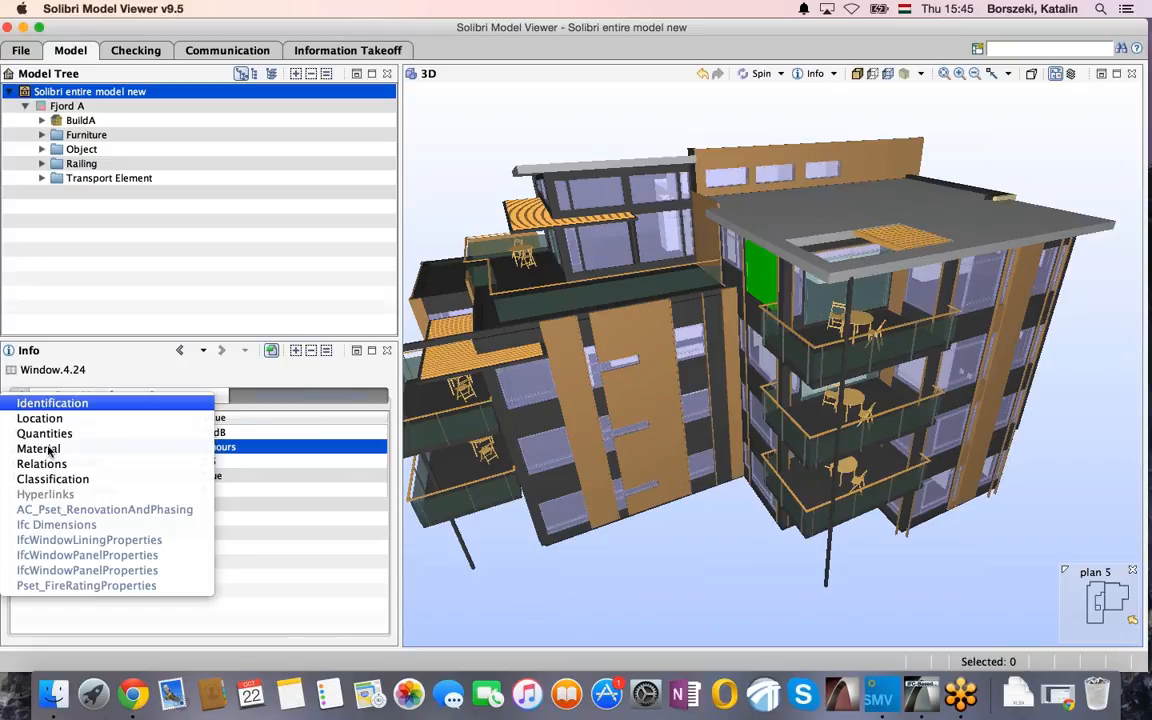
{"action": "left_click", "coordinate": [66, 480]}
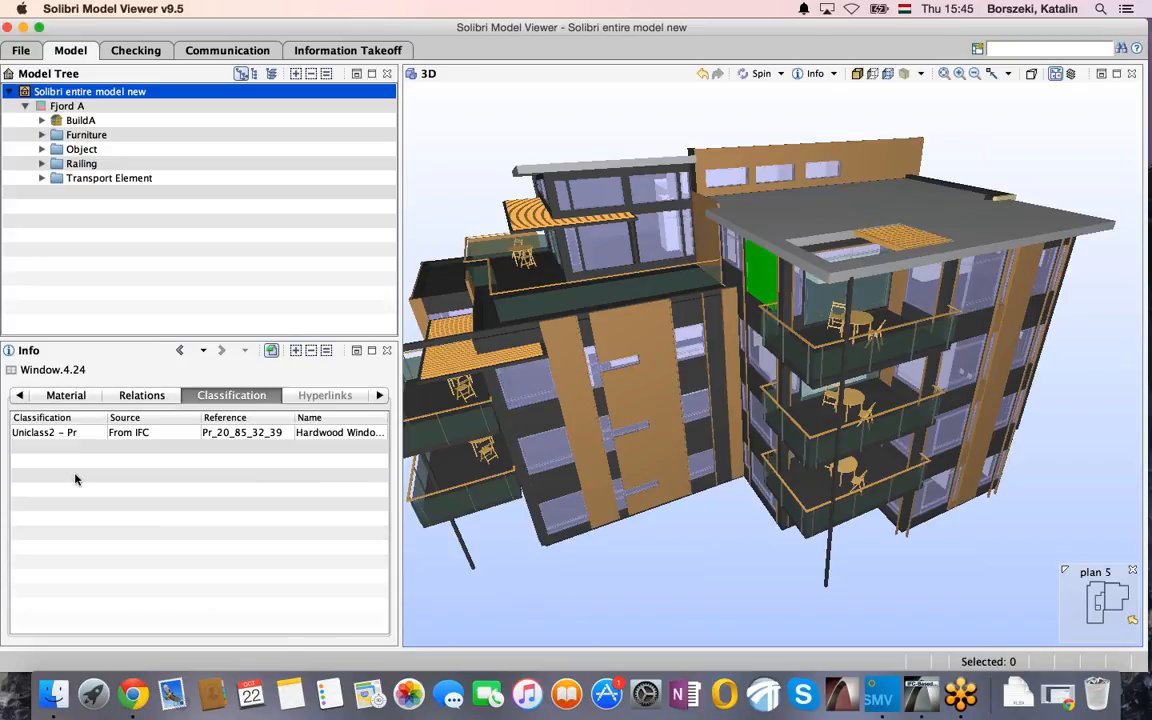
{"action": "left_click", "coordinate": [150, 431]}
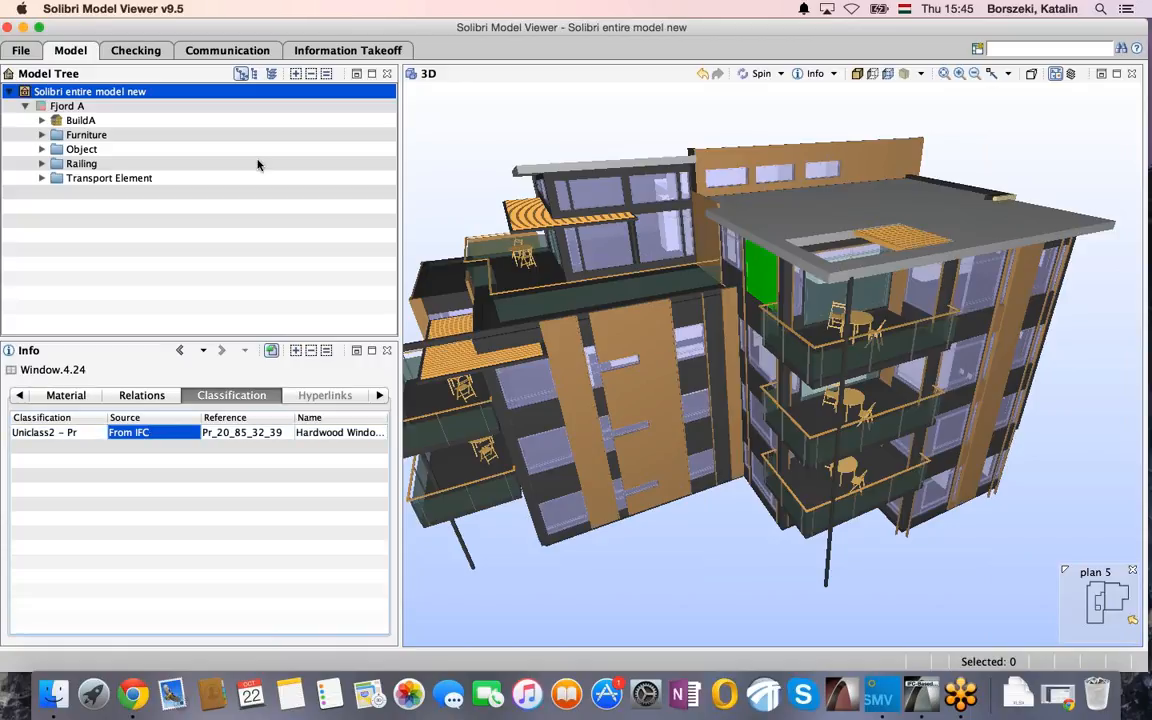
Step: Group the model tree by component type and browse the window types listed under Window
{"action": "left_click", "coordinate": [255, 76]}
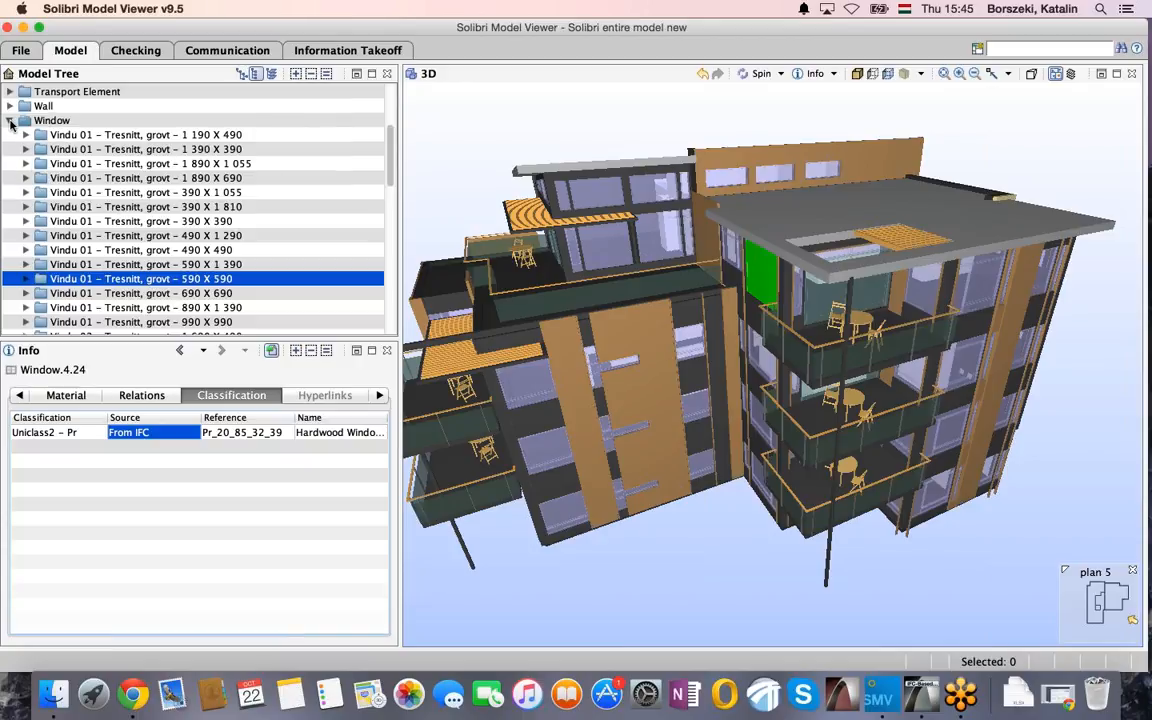
{"action": "left_click", "coordinate": [10, 120]}
{"action": "left_click", "coordinate": [11, 278]}
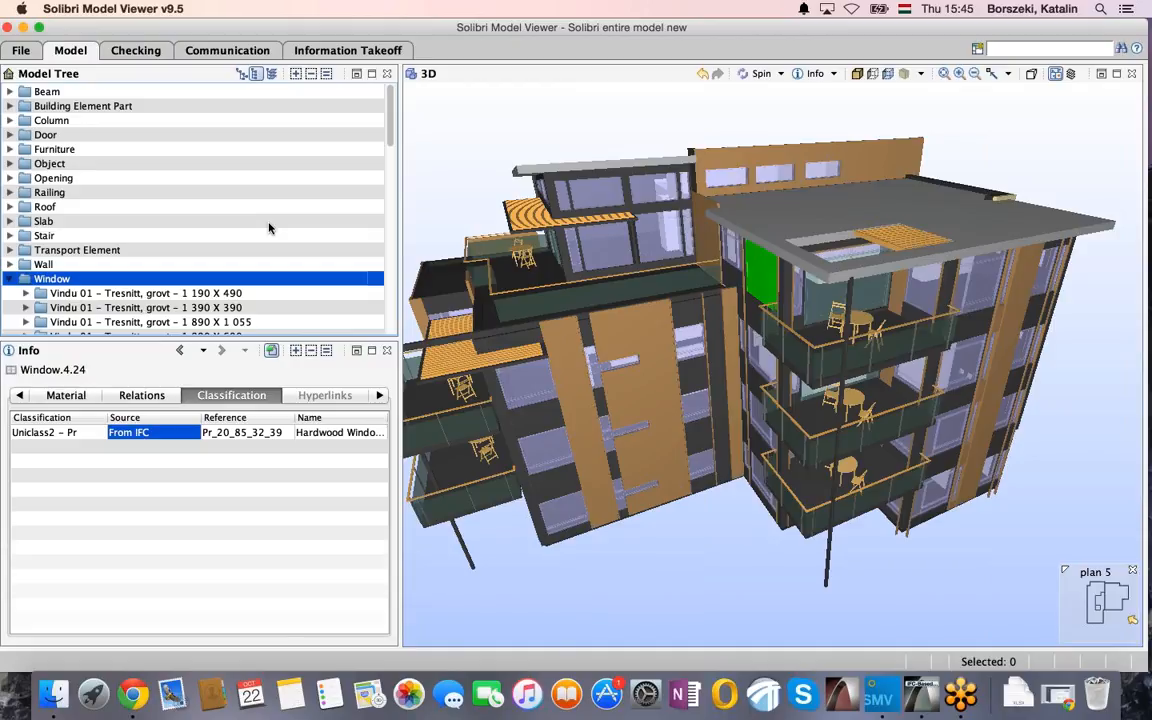
{"action": "scroll", "coordinate": [95, 221], "scroll_direction": "down", "scroll_amount": 4}
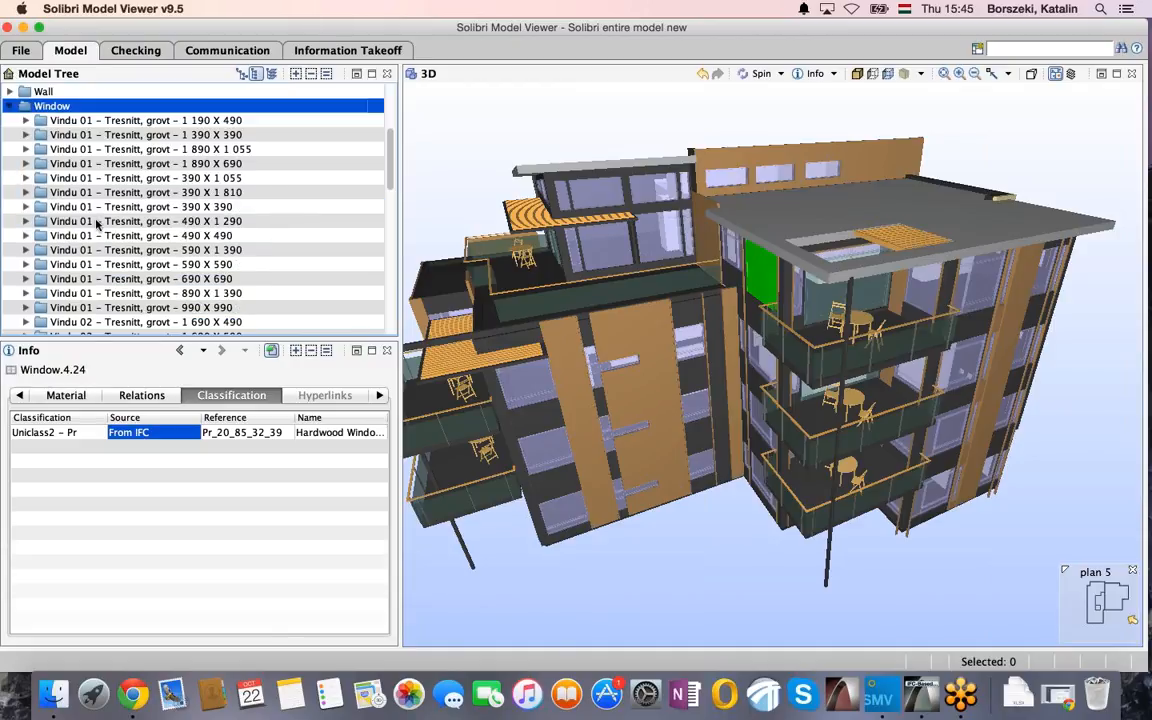
{"action": "left_click", "coordinate": [97, 221]}
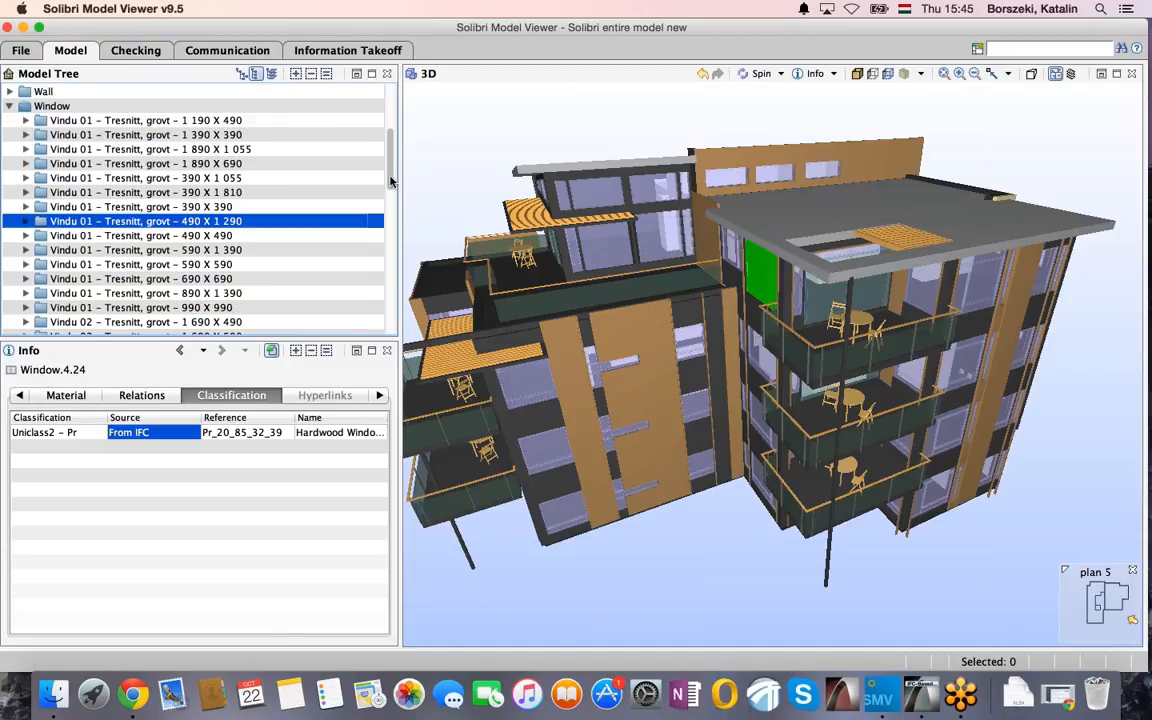
{"action": "scroll", "coordinate": [31, 212], "scroll_direction": "down", "scroll_amount": 1}
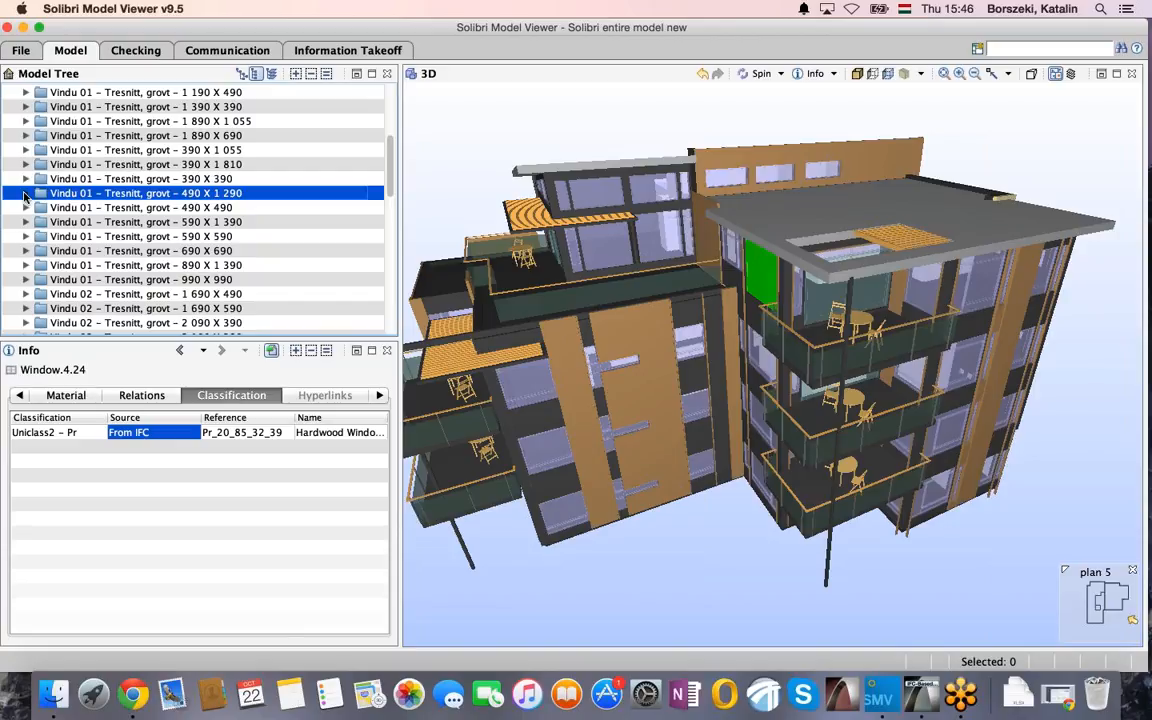
Step: Expand the Vindu 01 - Tresnitt, grovt - 490 X 1 290 type and inspect Window.3.22 and Window.4.19
{"action": "left_click", "coordinate": [25, 193]}
{"action": "left_click", "coordinate": [100, 207]}
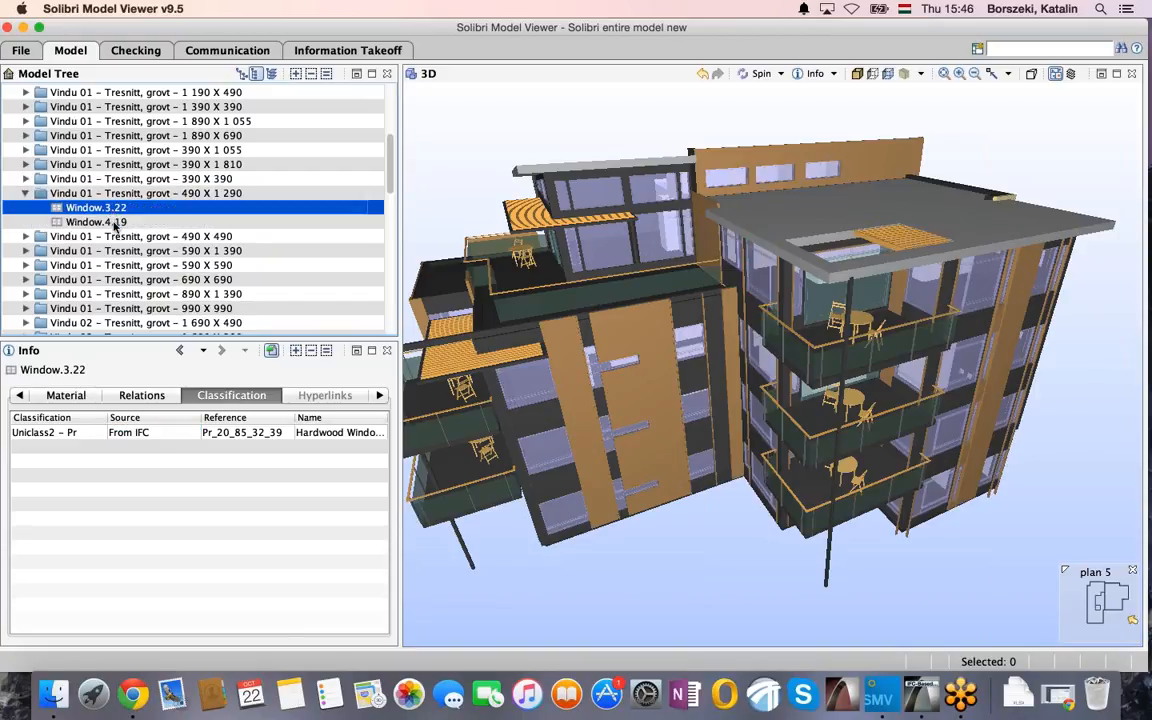
{"action": "left_click", "coordinate": [100, 222]}
{"action": "key", "text": "Up"}
{"action": "key", "text": "Down"}
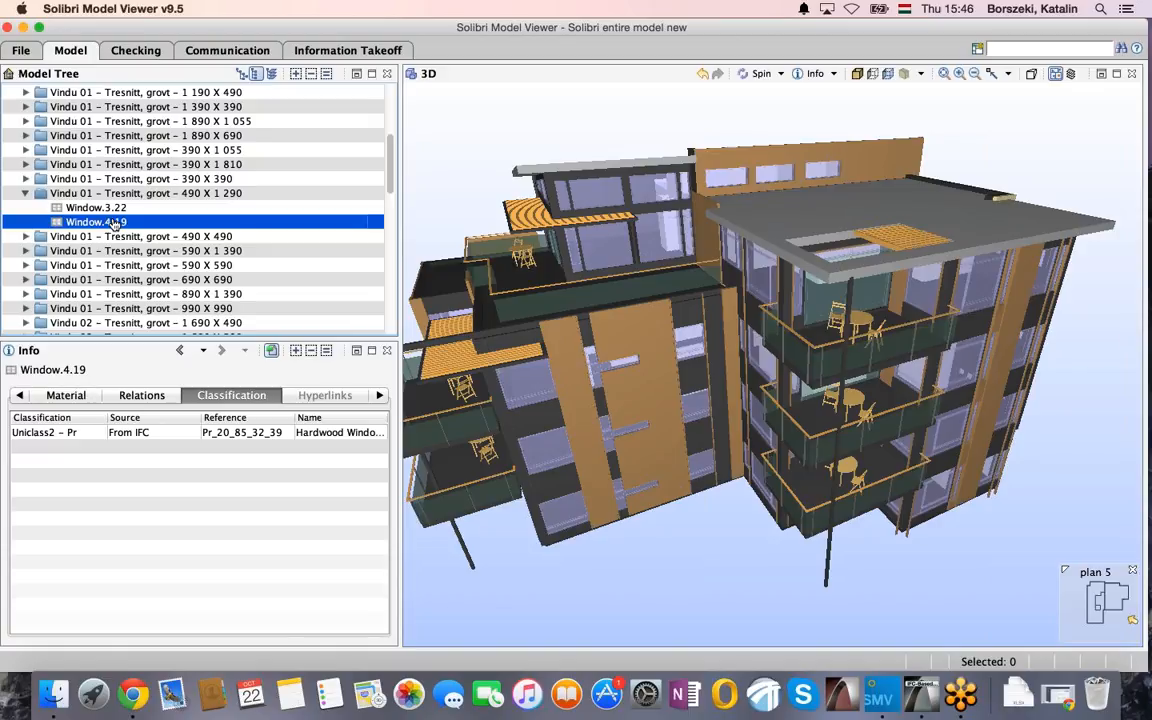
Step: Switch to ArchiCAD, open the Label - Section view and select the long window label beside the building
{"action": "key", "text": "super+Tab"}
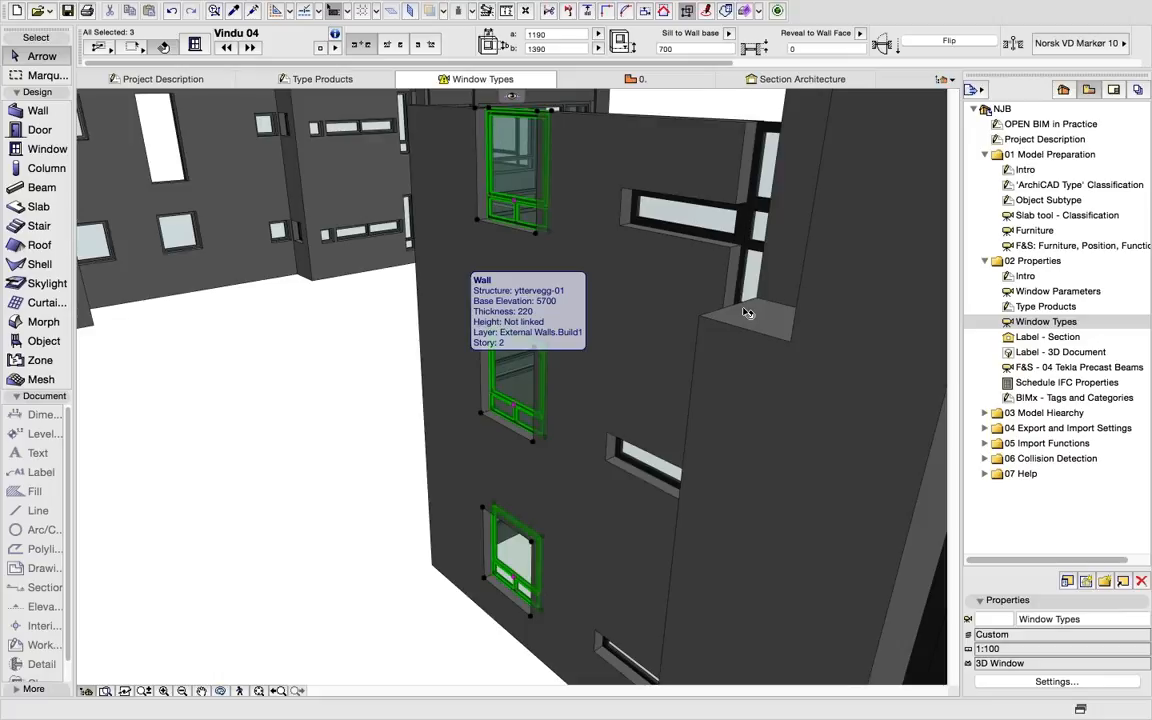
{"action": "left_click", "coordinate": [1048, 337]}
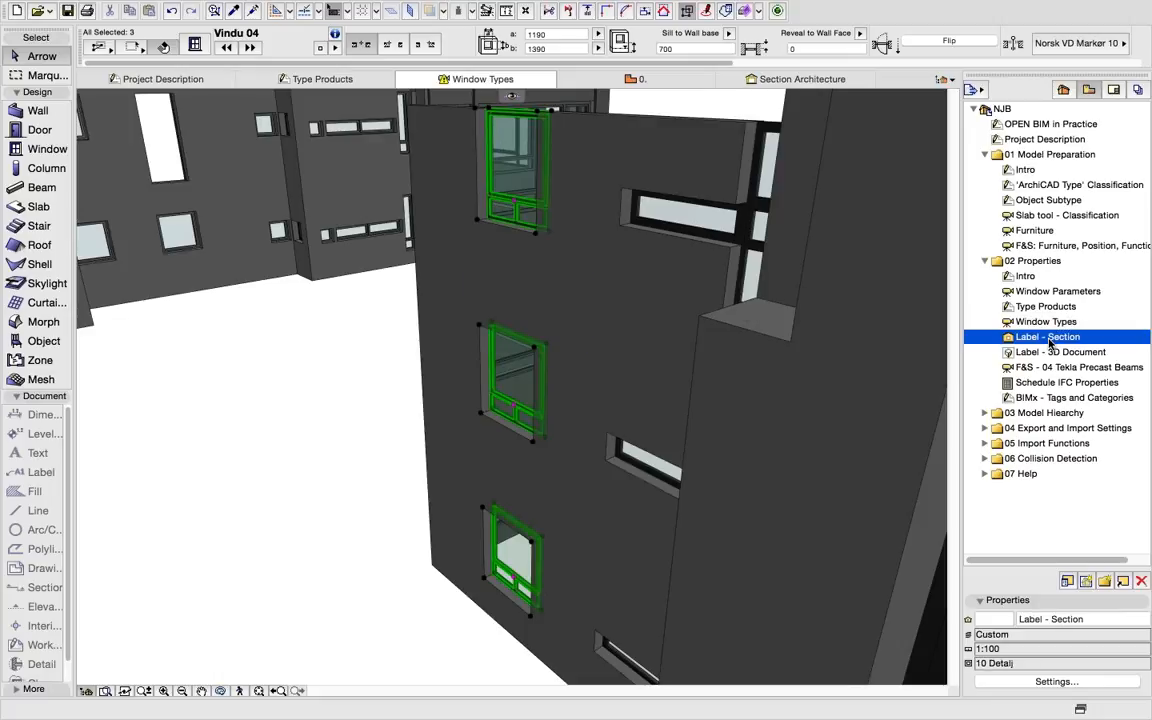
{"action": "double_click", "coordinate": [1049, 338]}
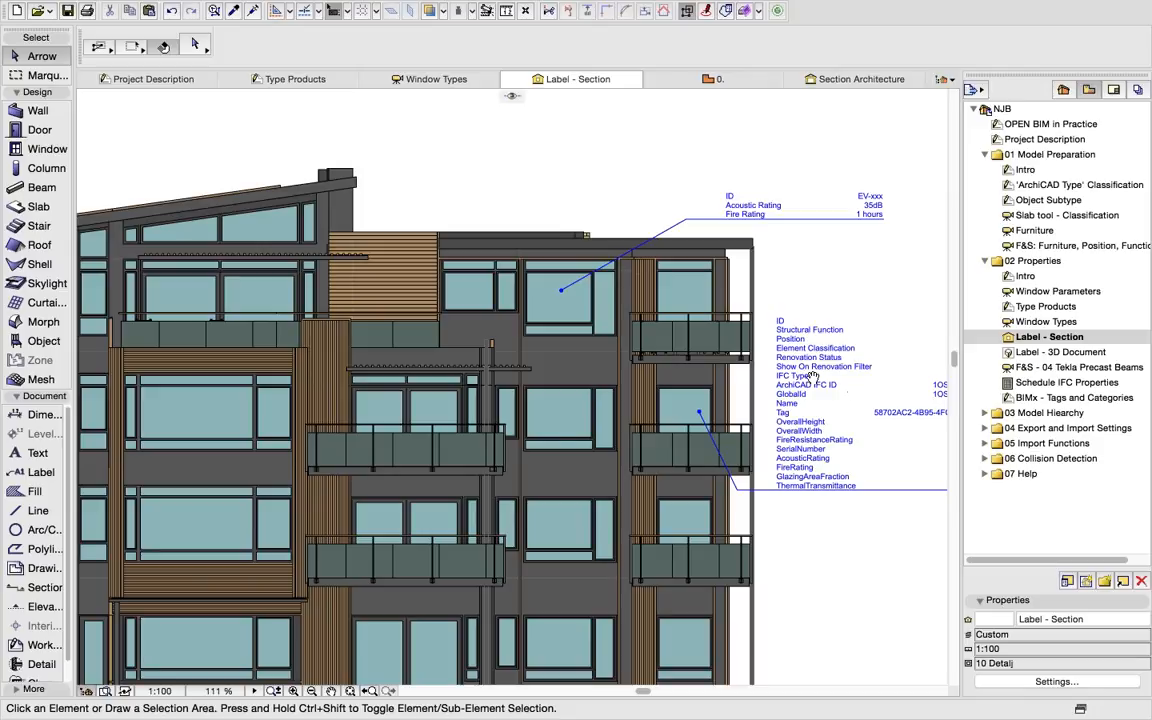
{"action": "middle_click_drag", "start_coordinate": [855, 392], "coordinate": [637, 351]}
{"action": "scroll", "coordinate": [647, 350], "scroll_direction": "up", "scroll_amount": 1}
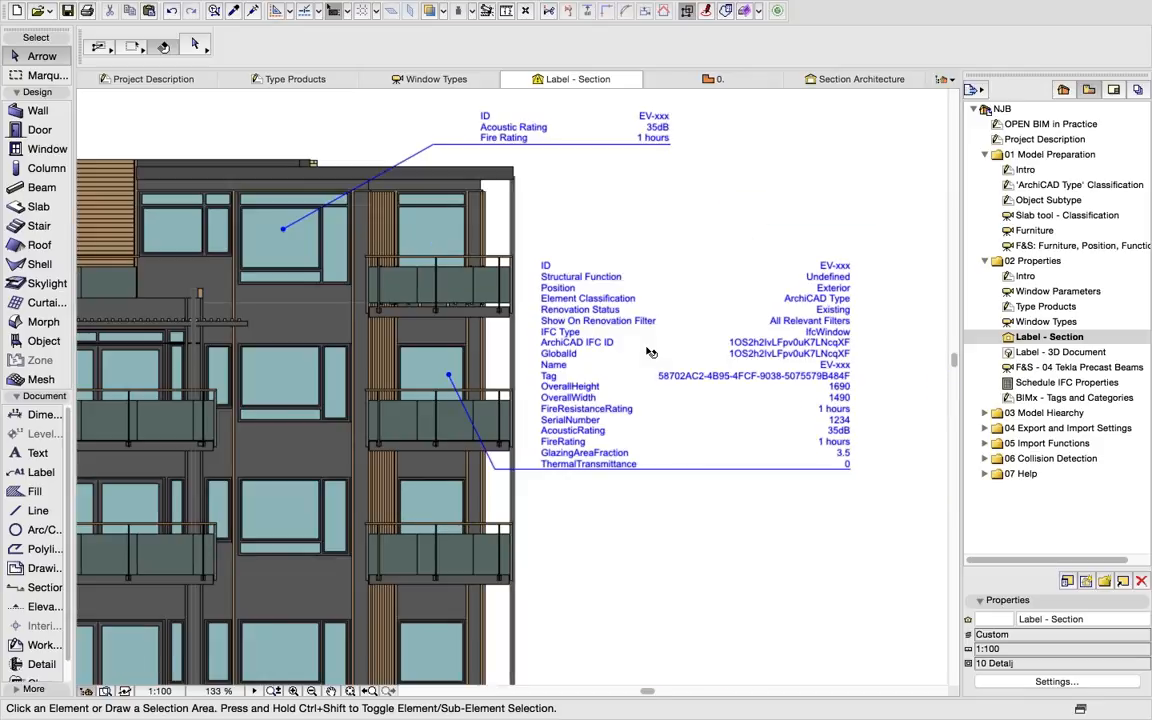
{"action": "scroll", "coordinate": [649, 352], "scroll_direction": "up", "scroll_amount": 1}
{"action": "left_click", "coordinate": [649, 352]}
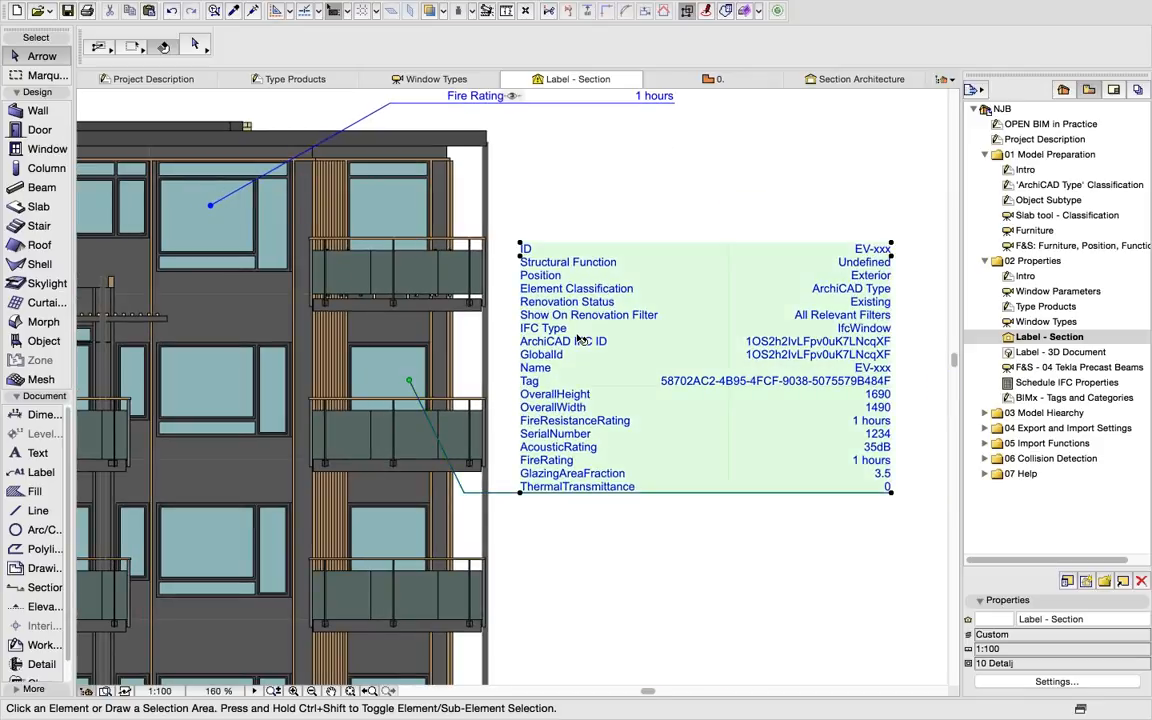
Step: Examine the parameter selection options for Additional Tags in the long label's settings, leaving them without changes
{"action": "left_click", "coordinate": [199, 47]}
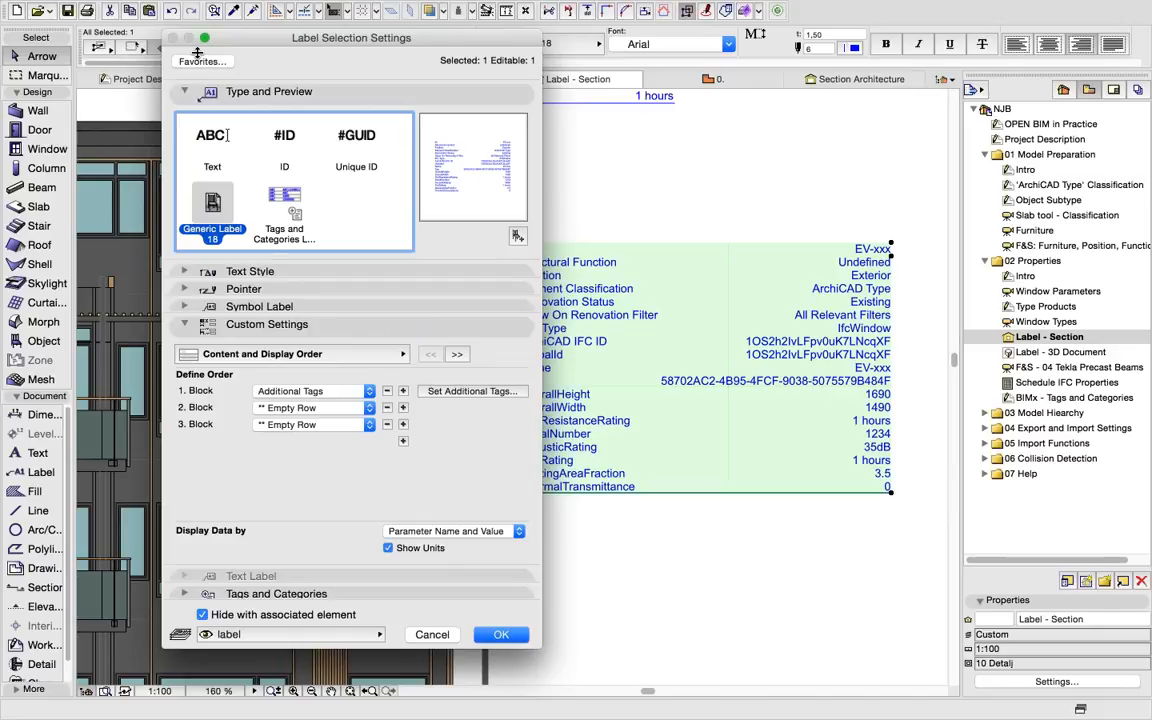
{"action": "left_click", "coordinate": [400, 354]}
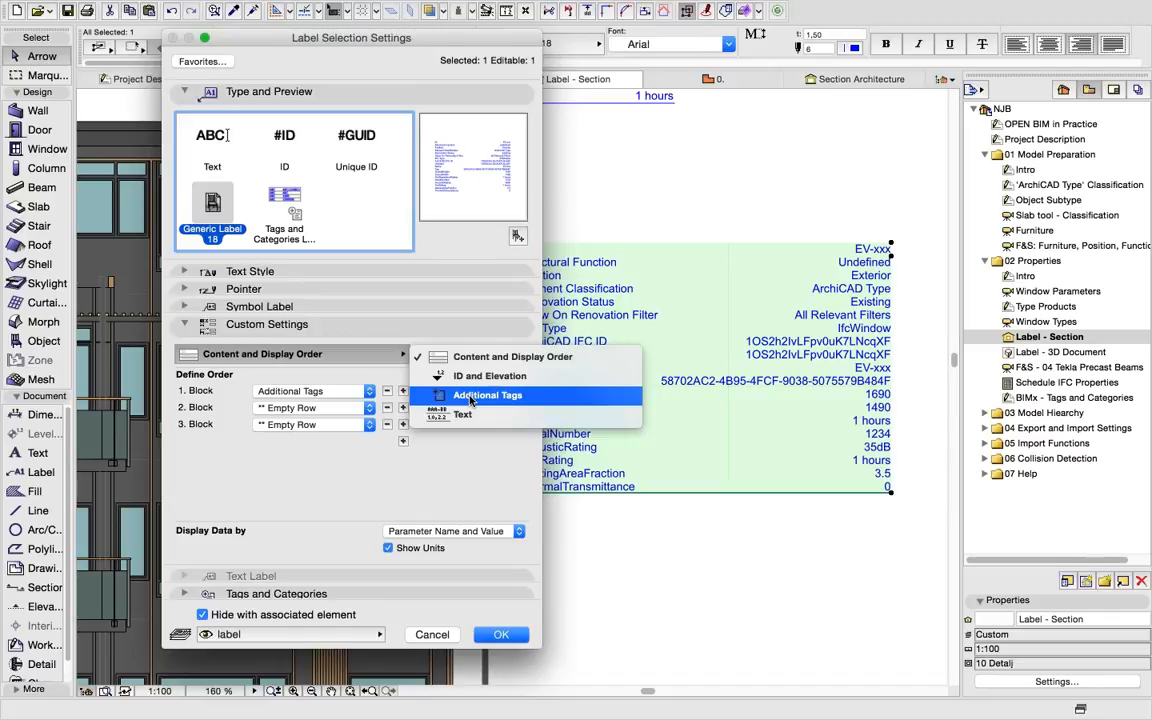
{"action": "left_click", "coordinate": [471, 398]}
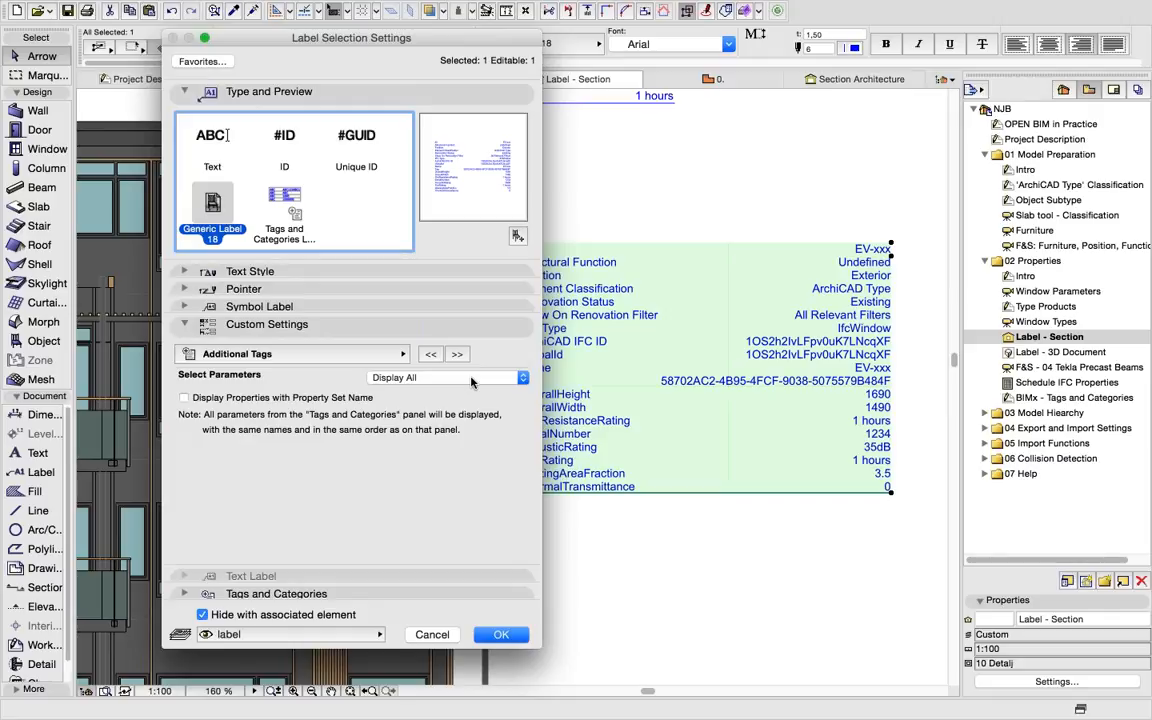
{"action": "left_click", "coordinate": [471, 379]}
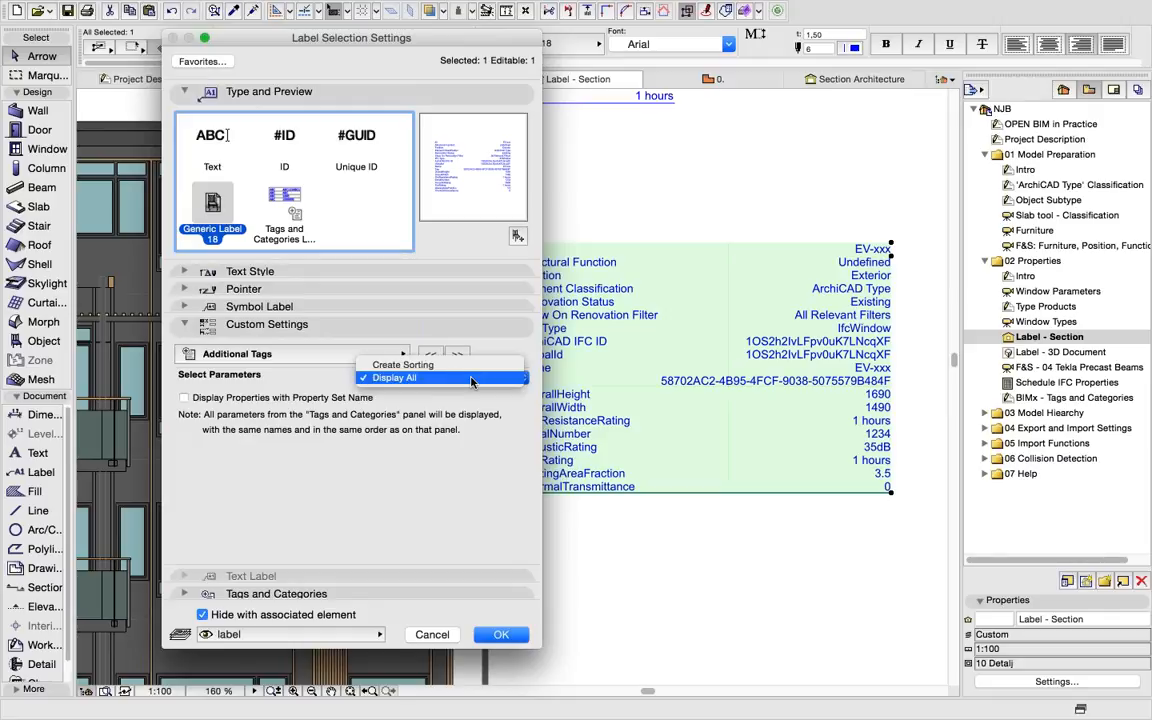
{"action": "left_click", "coordinate": [471, 379]}
{"action": "left_click", "coordinate": [465, 376]}
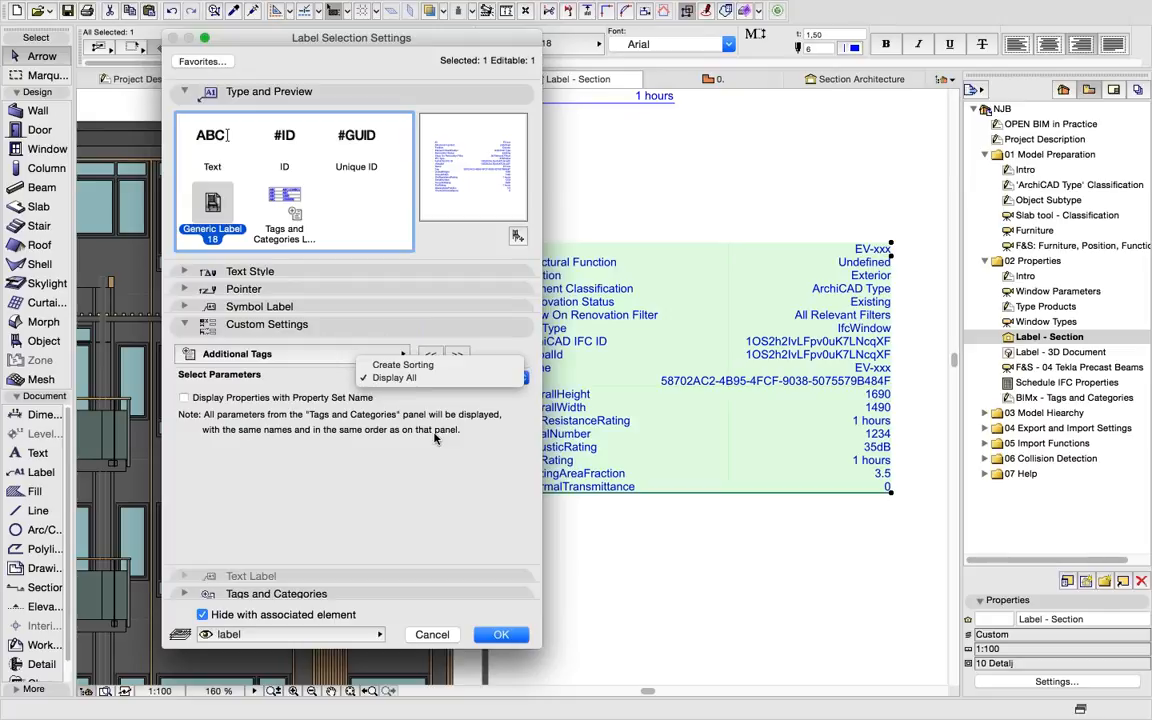
{"action": "left_click", "coordinate": [308, 432]}
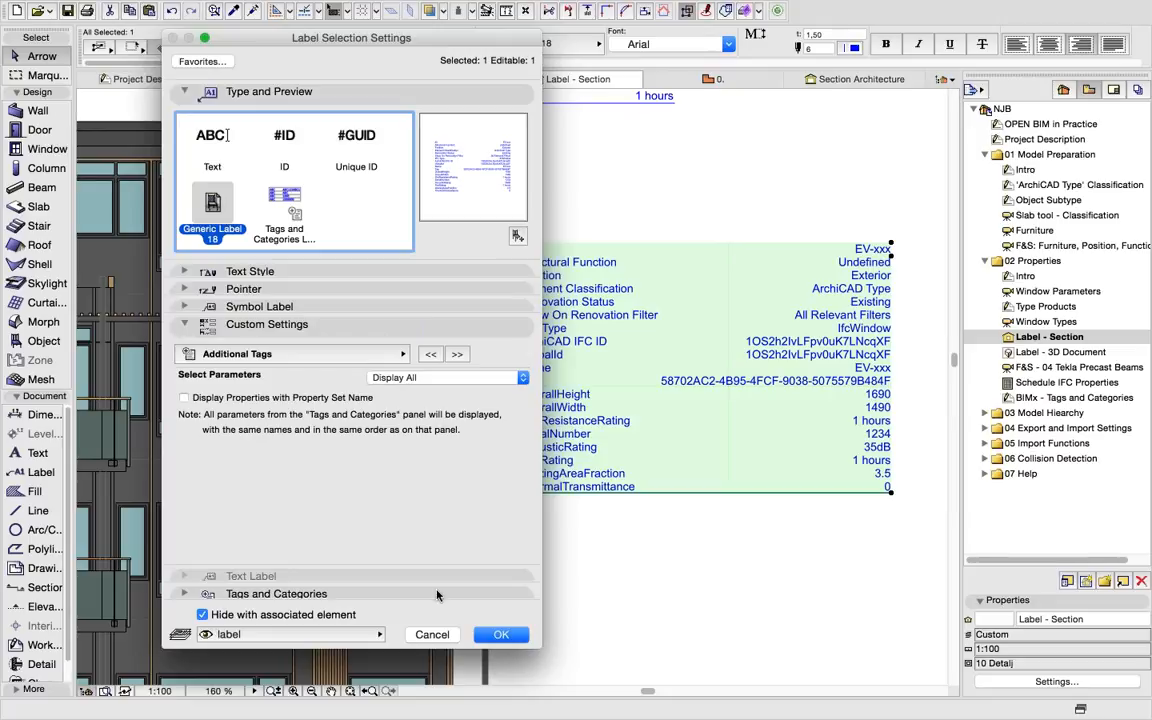
{"action": "left_click", "coordinate": [432, 636]}
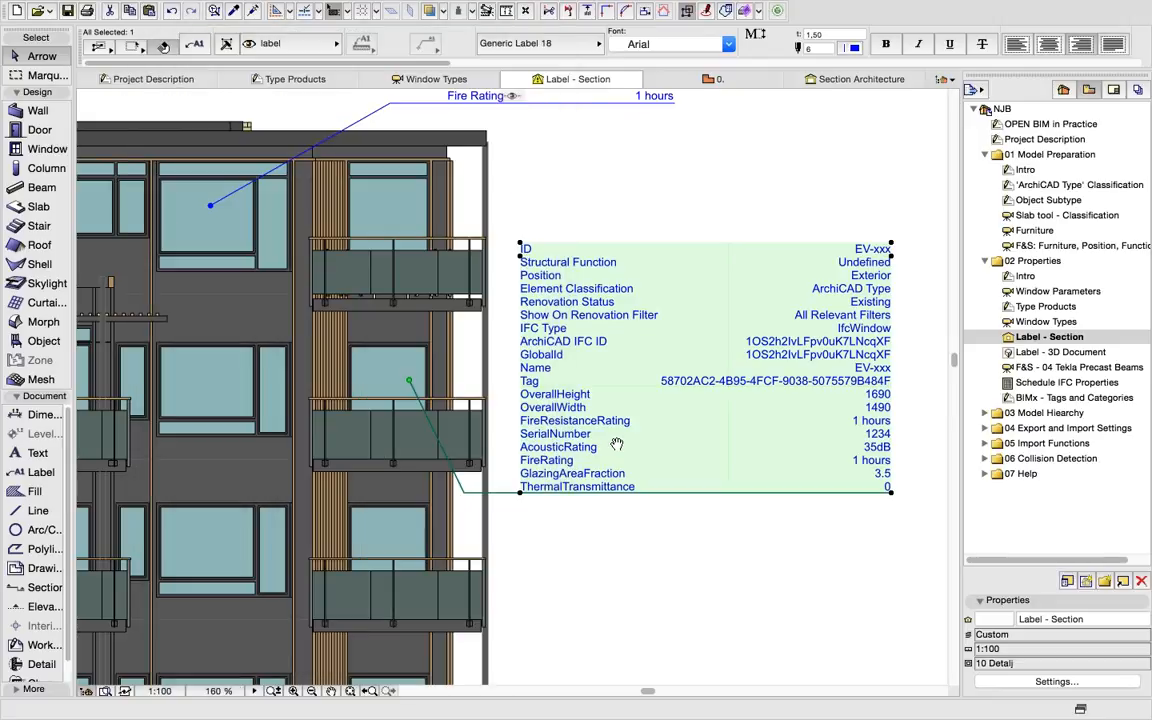
Step: Open the settings of the short label with ID, Acoustic Rating and Fire Rating and view its row setup
{"action": "middle_click_drag", "start_coordinate": [617, 444], "coordinate": [612, 528]}
{"action": "scroll", "coordinate": [612, 528], "scroll_direction": "down", "scroll_amount": 1}
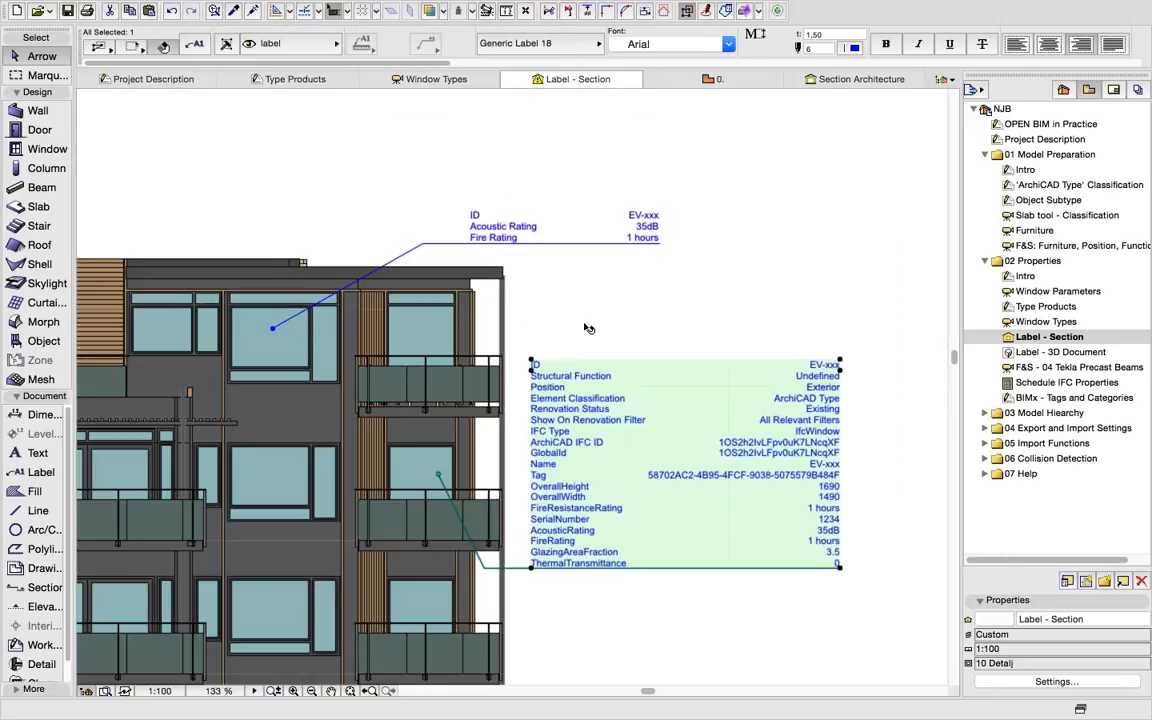
{"action": "left_click", "coordinate": [517, 240]}
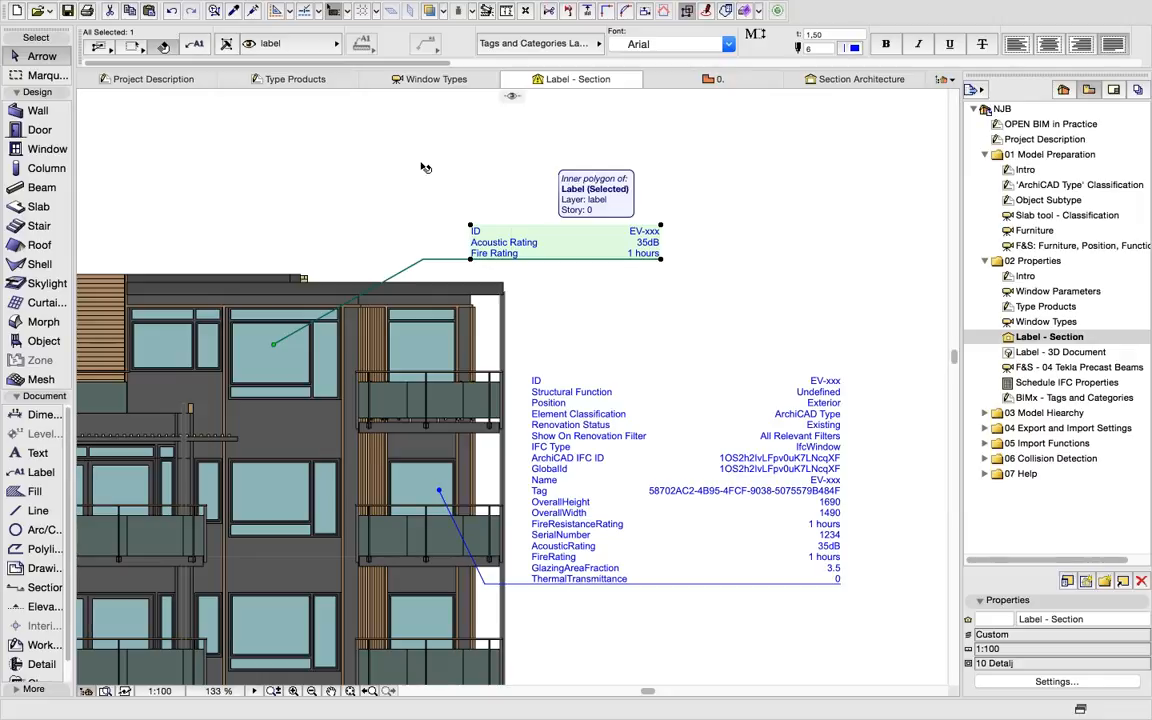
{"action": "left_click", "coordinate": [203, 49]}
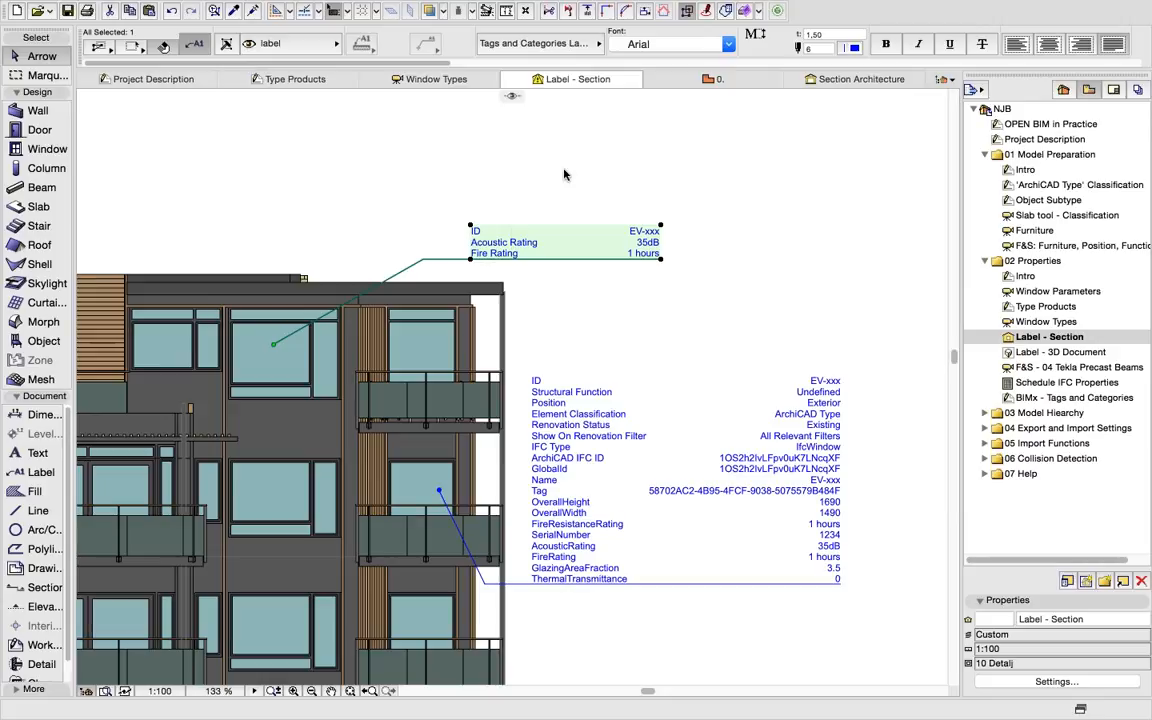
{"action": "double_click", "coordinate": [564, 230]}
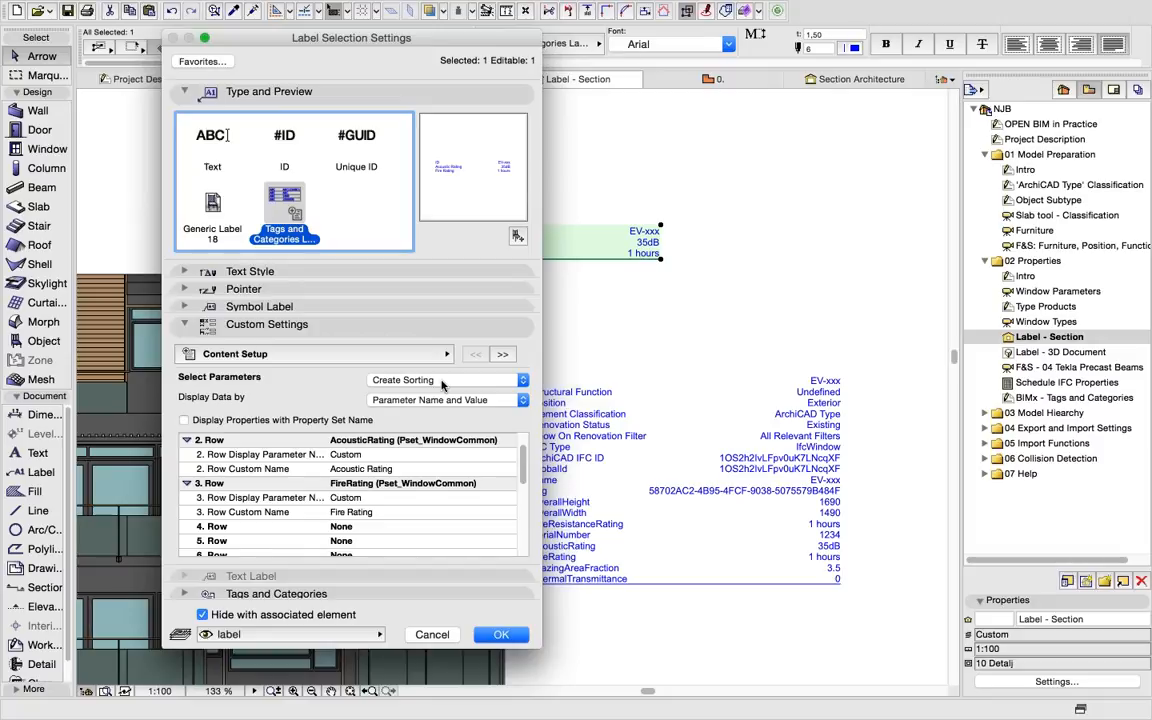
{"action": "left_click_drag", "start_coordinate": [520, 448], "coordinate": [521, 462]}
{"action": "scroll", "coordinate": [521, 462], "scroll_direction": "up", "scroll_amount": 3}
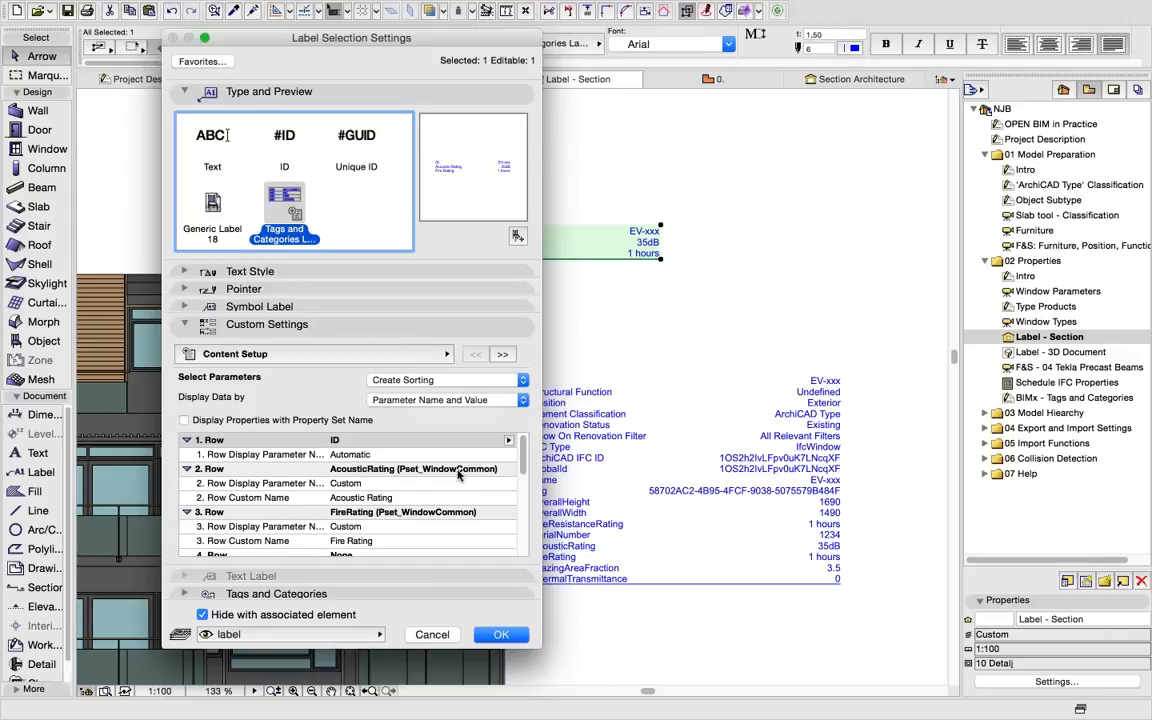
Step: Examine the custom display names of the AcousticRating and FireRating rows and close the label settings without changes
{"action": "left_click", "coordinate": [340, 484]}
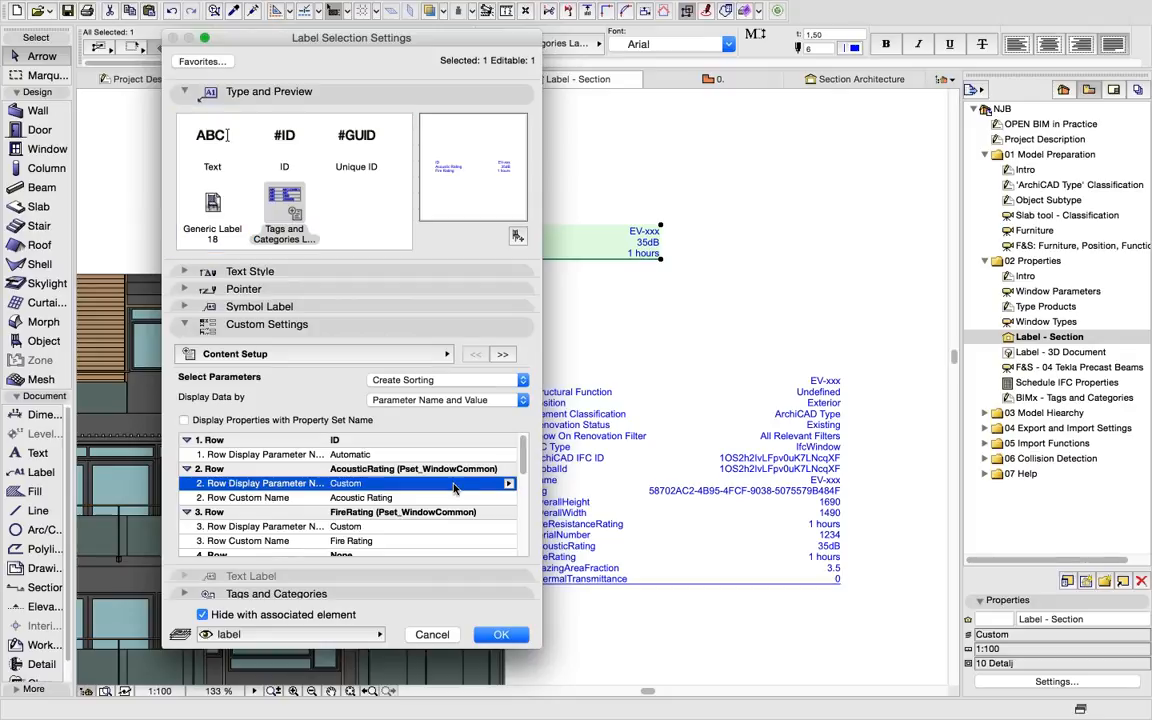
{"action": "left_click", "coordinate": [400, 498]}
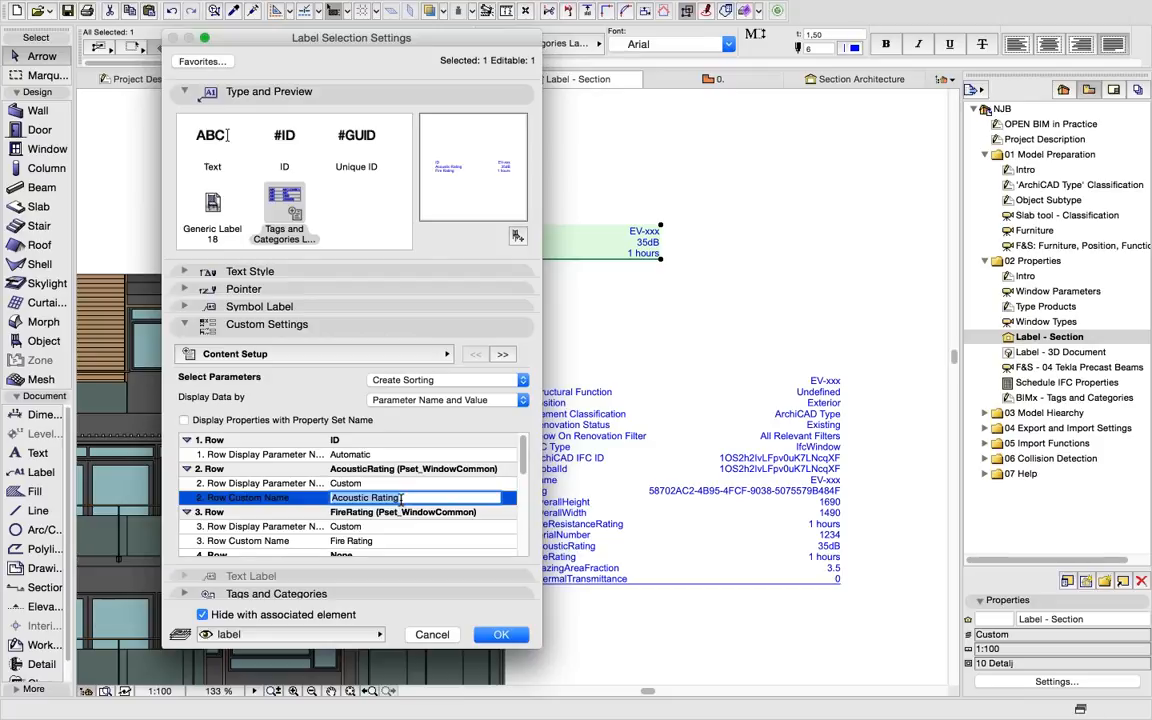
{"action": "left_click", "coordinate": [401, 497]}
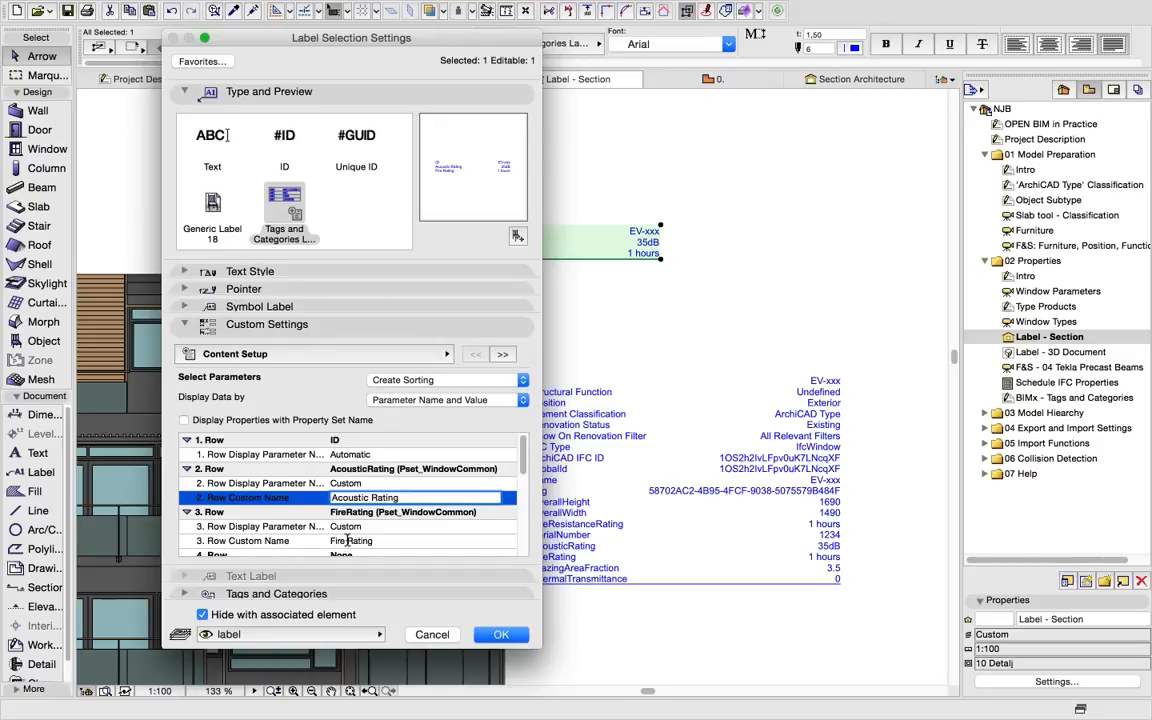
{"action": "key", "text": "Tab"}
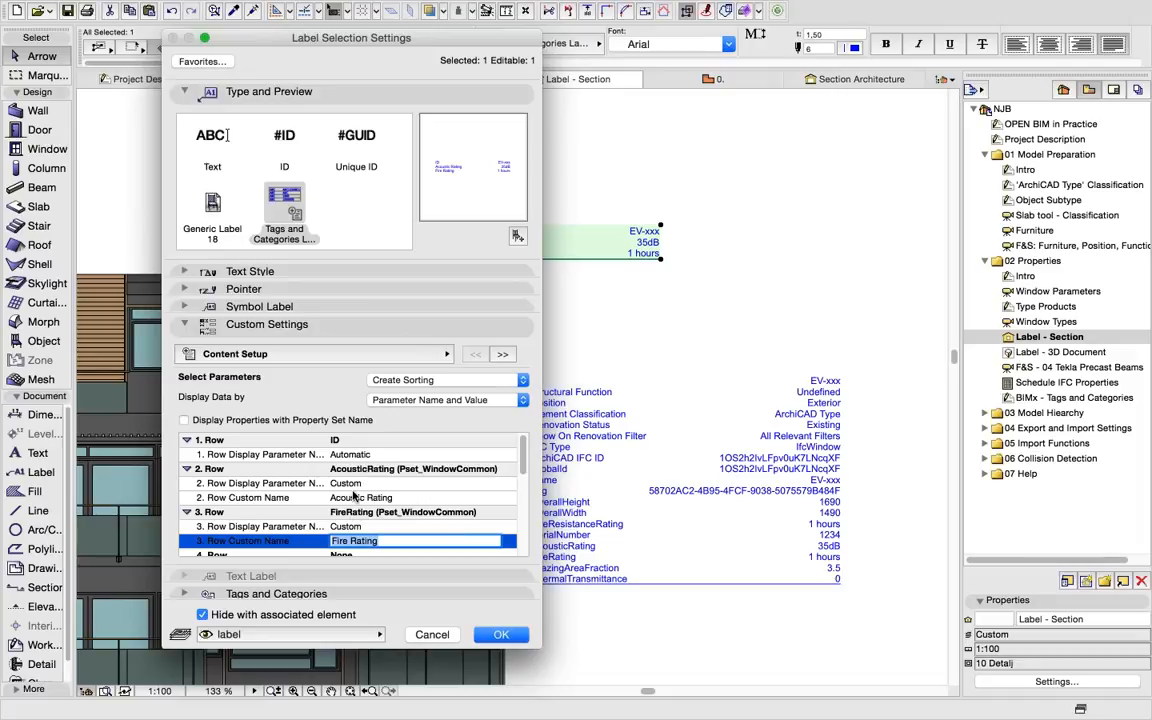
{"action": "left_click", "coordinate": [357, 497]}
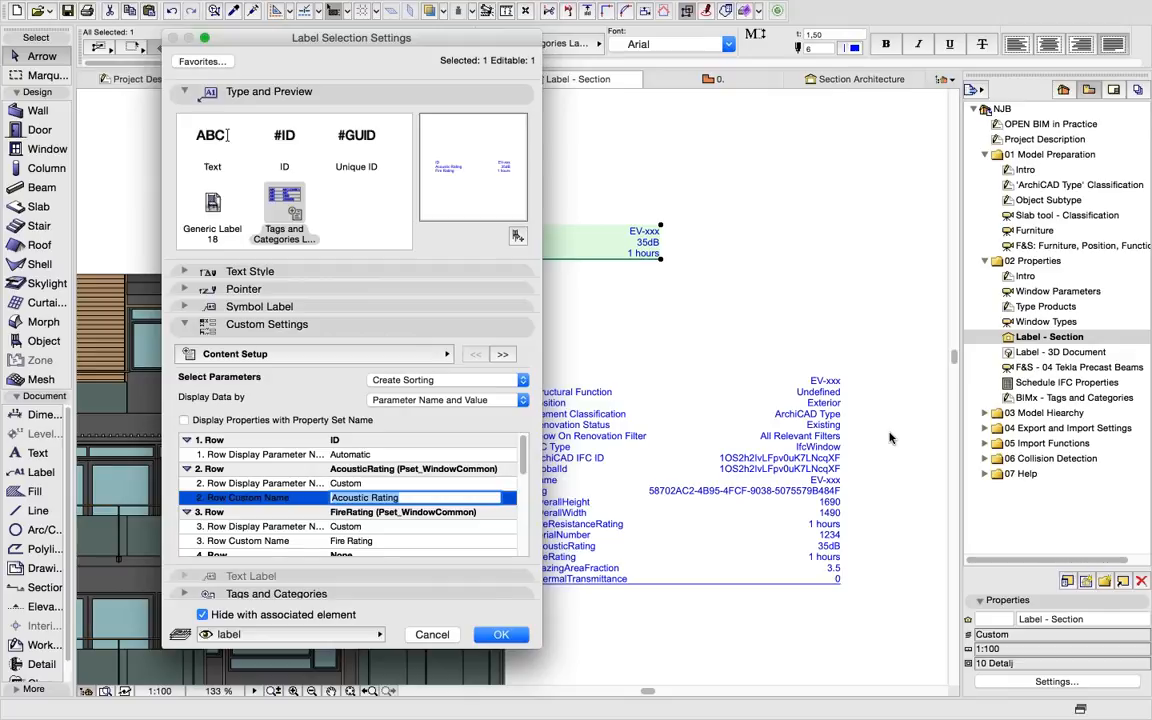
{"action": "left_click", "coordinate": [448, 636]}
Step: Open the Label - 3D Document view and show the labels of the structural elements
{"action": "double_click", "coordinate": [1056, 352]}
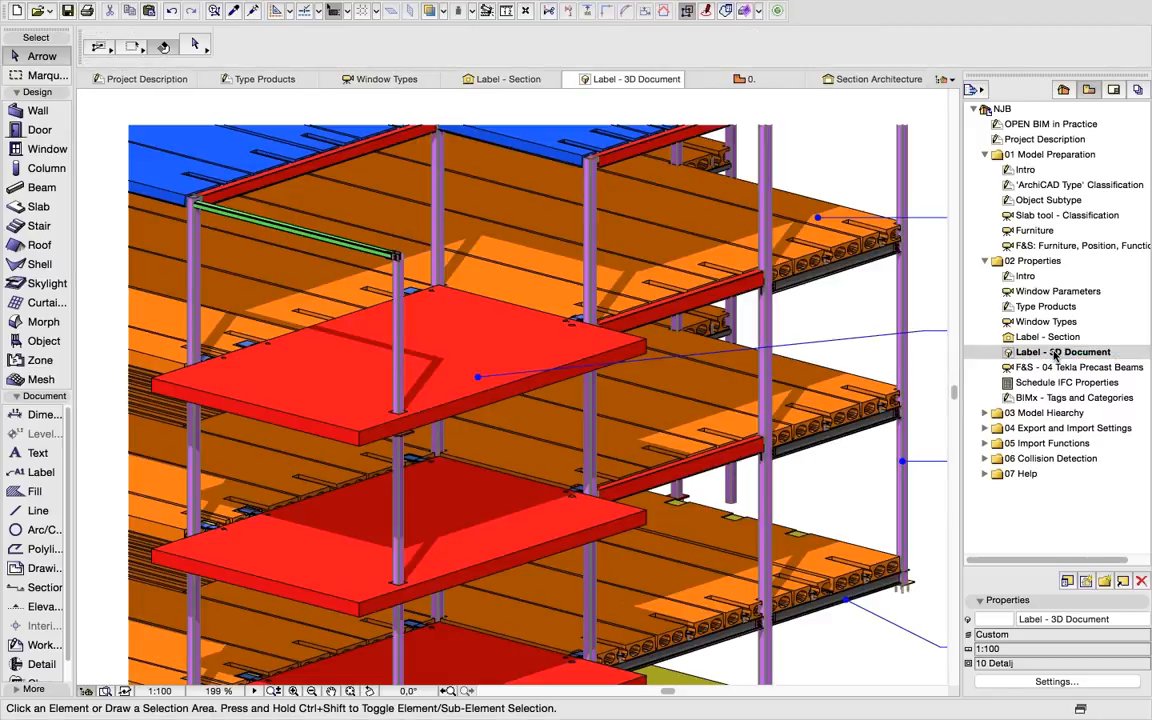
{"action": "double_click", "coordinate": [1054, 354]}
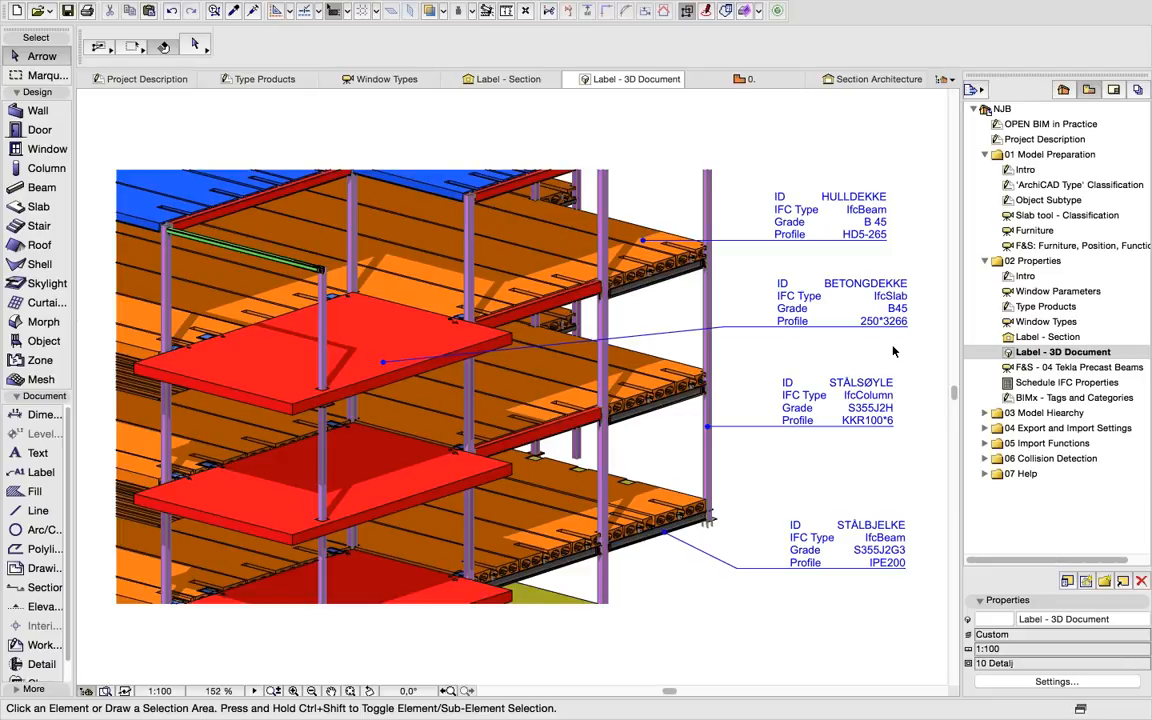
Step: Open the F&S - 04 Tekla Precast Beams view and load the 04 Tekla Precast Beams criteria set in Find & Select
{"action": "left_click", "coordinate": [1040, 368]}
{"action": "double_click", "coordinate": [1040, 368]}
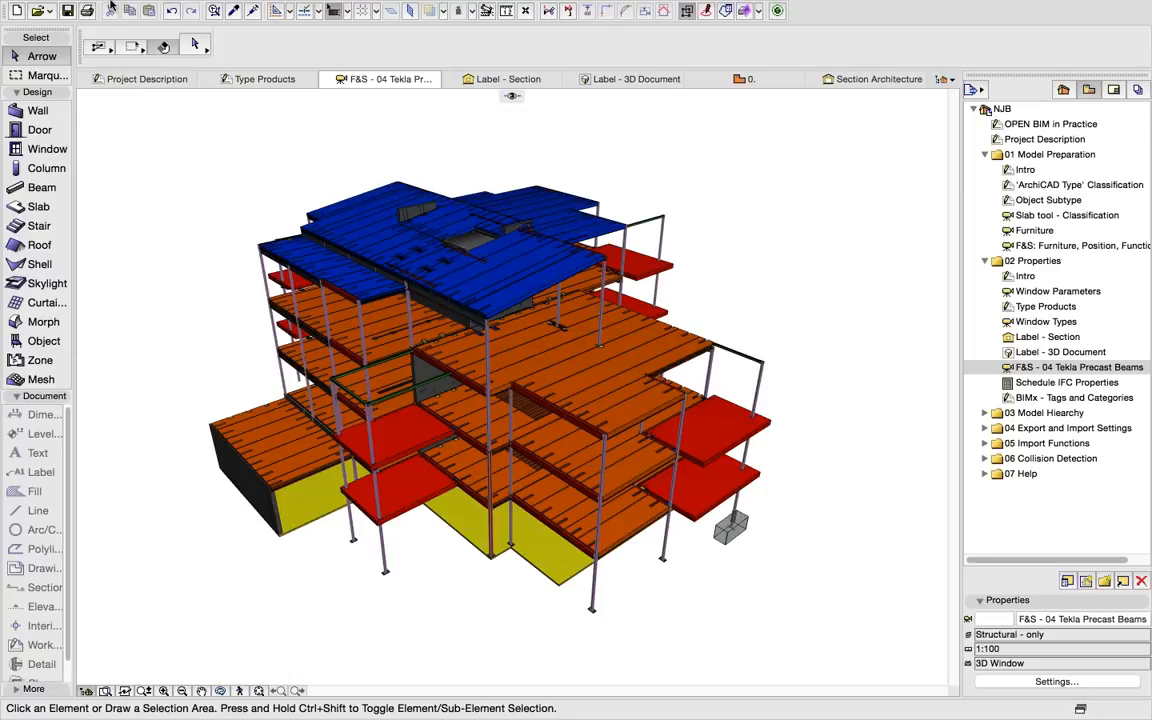
{"action": "left_click", "coordinate": [155, 9]}
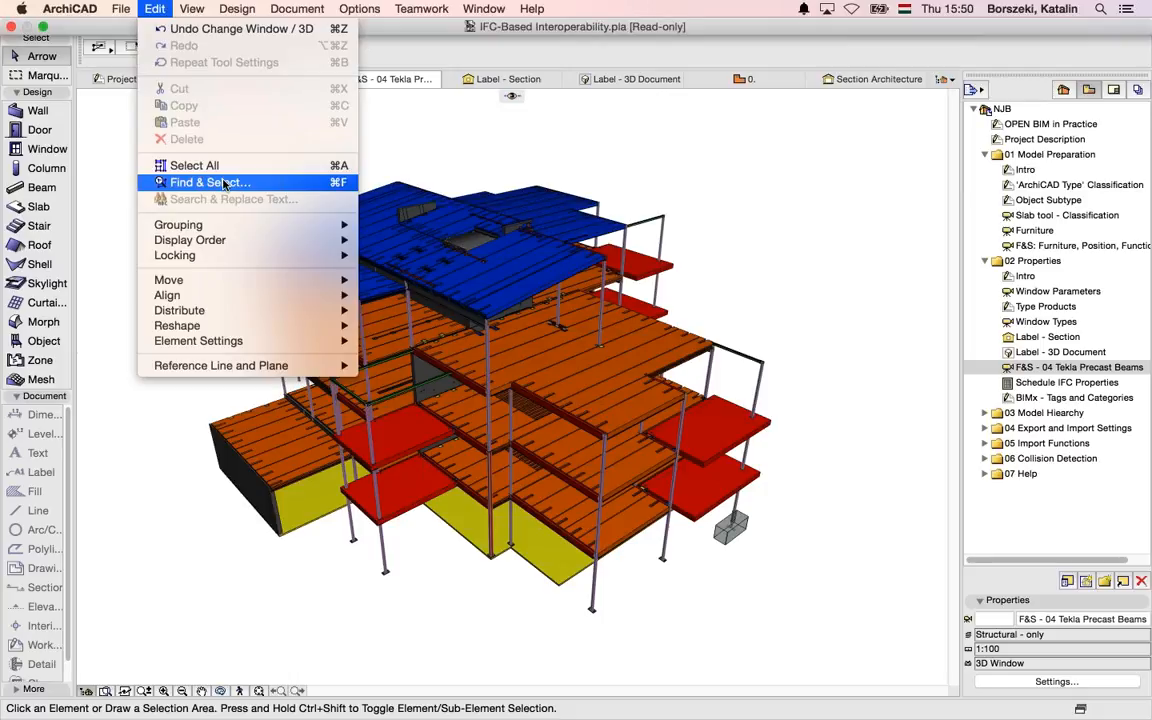
{"action": "left_click", "coordinate": [224, 183]}
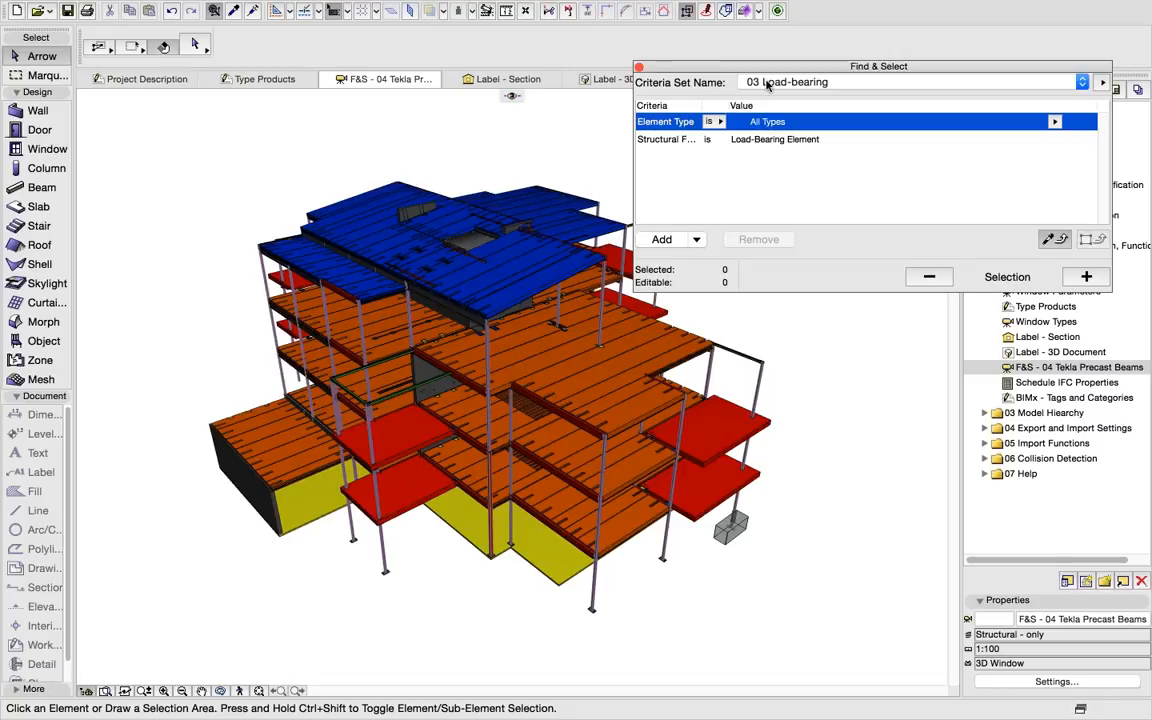
{"action": "left_click", "coordinate": [768, 86]}
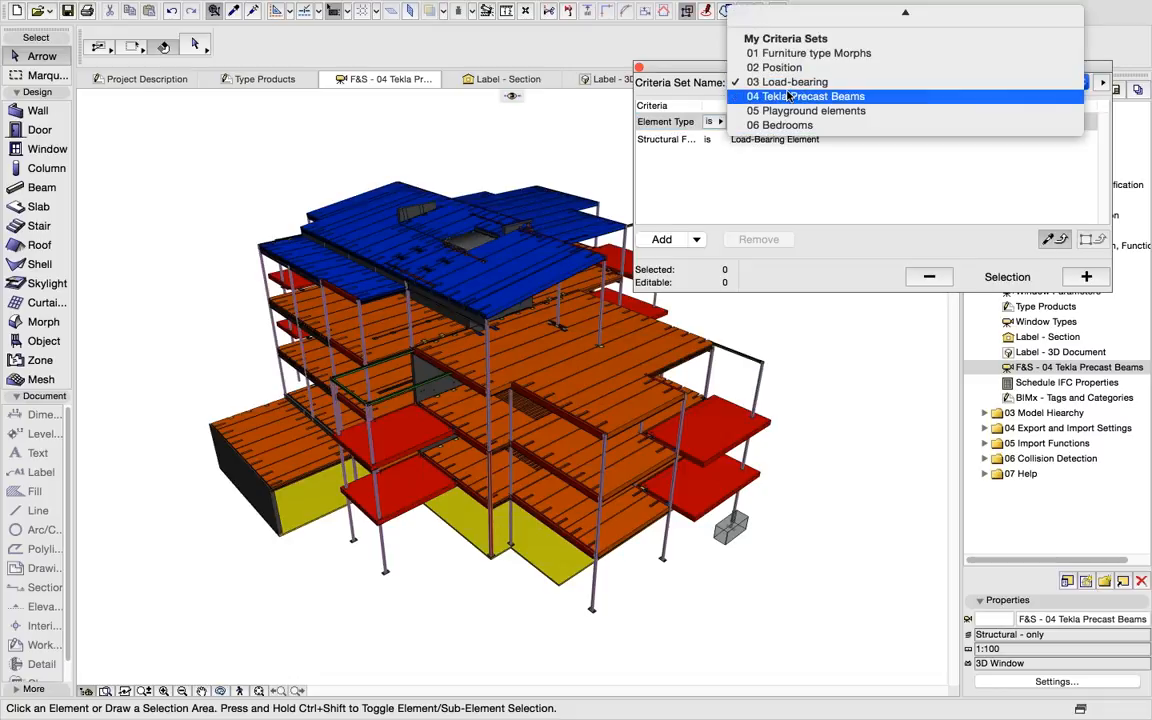
{"action": "left_click", "coordinate": [789, 96]}
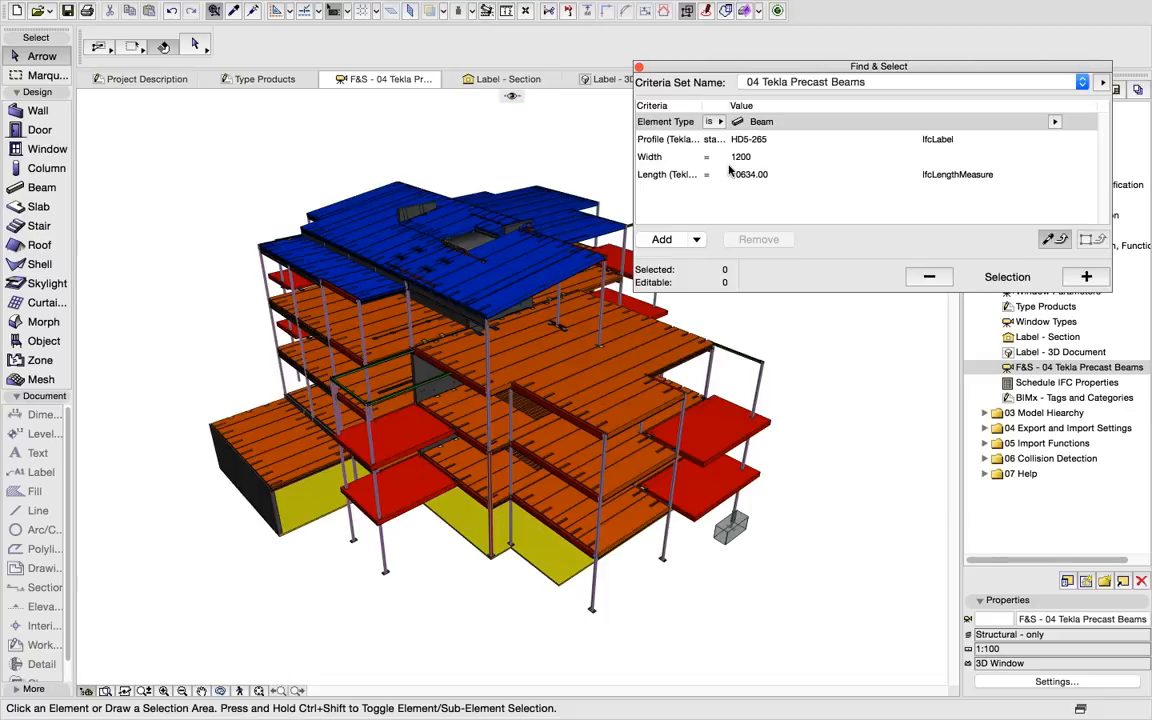
Step: Review the Profile and Width criteria, select all beams matching the criteria set, and close Find & Select
{"action": "left_click", "coordinate": [680, 142]}
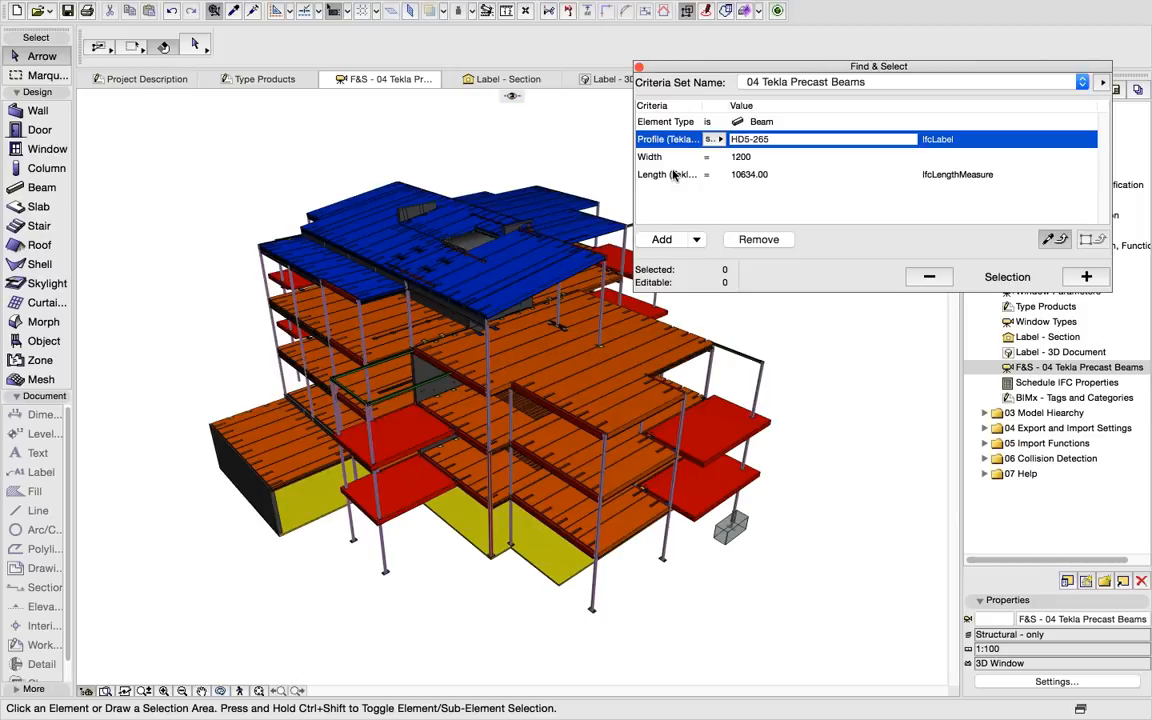
{"action": "key", "text": "Down"}
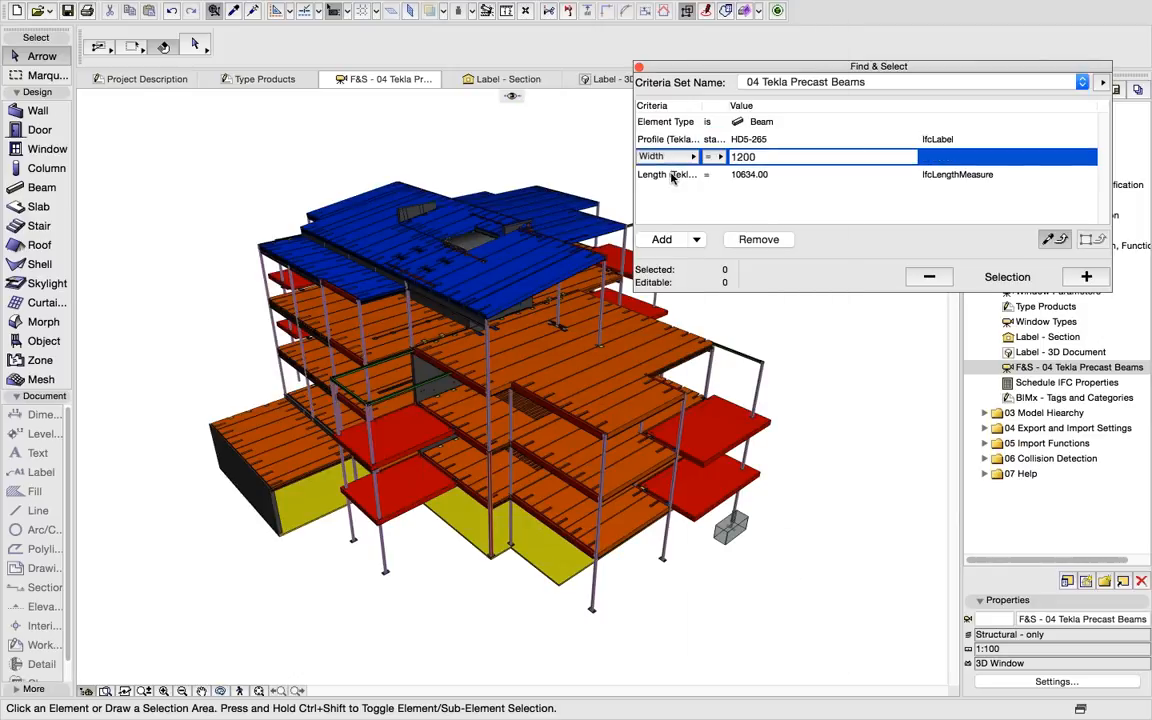
{"action": "left_click", "coordinate": [944, 198]}
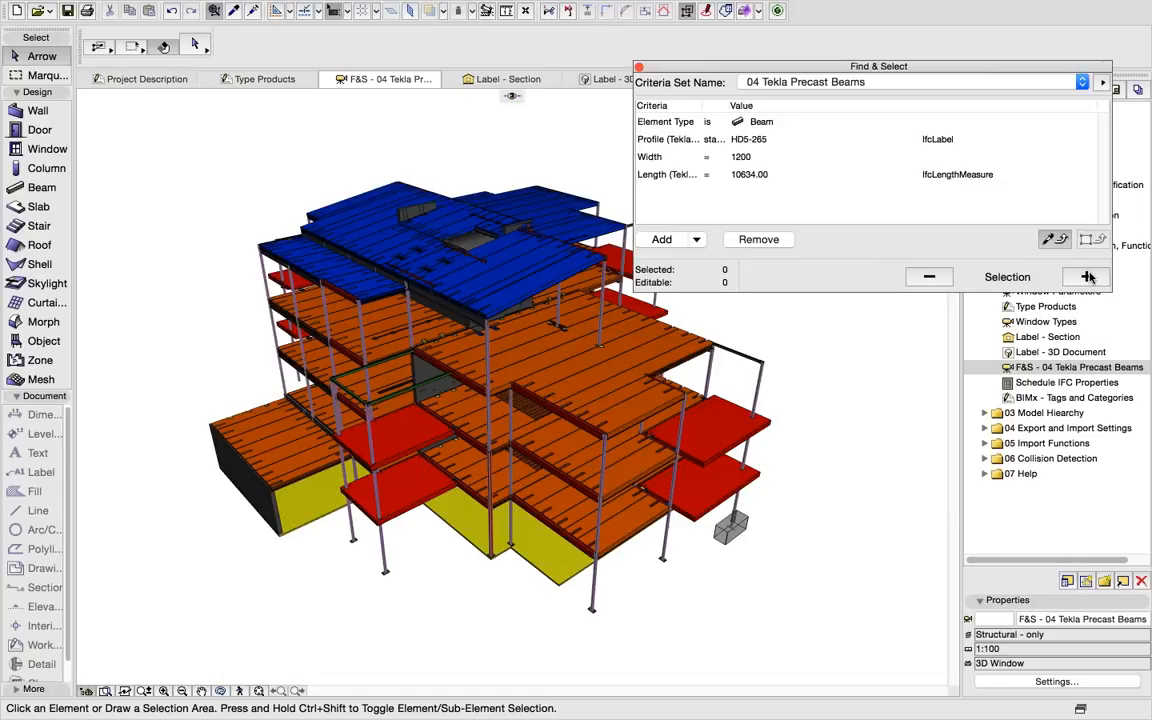
{"action": "left_click", "coordinate": [1088, 277]}
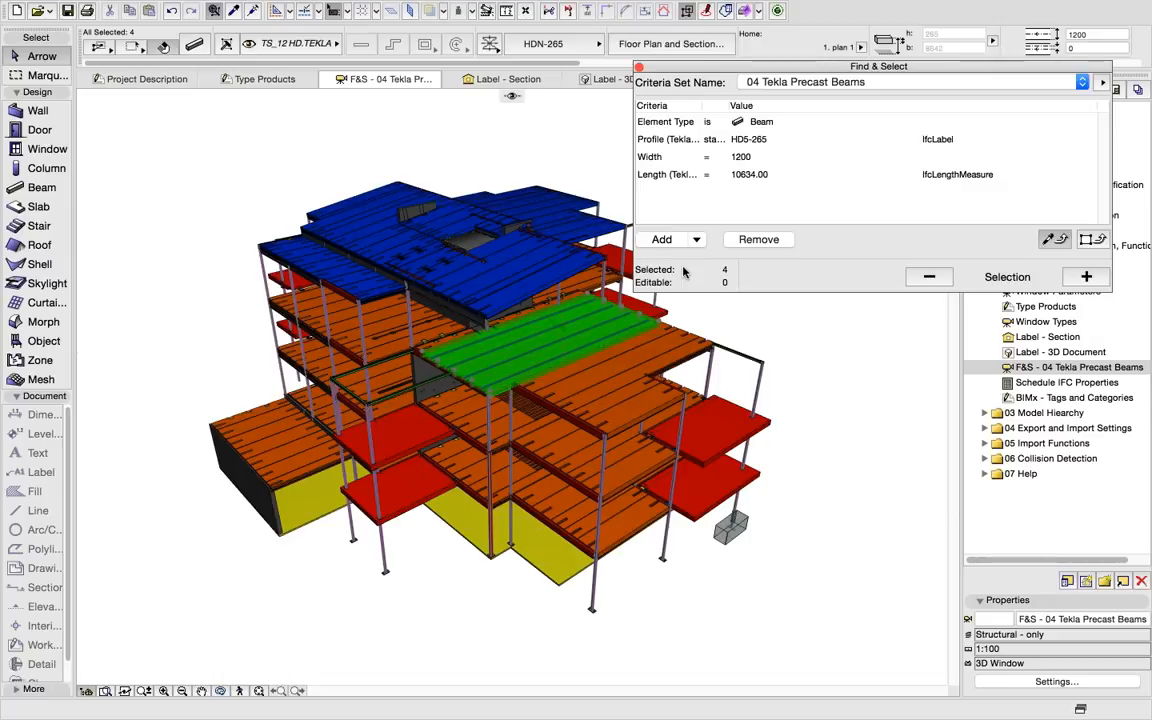
{"action": "left_click", "coordinate": [639, 67]}
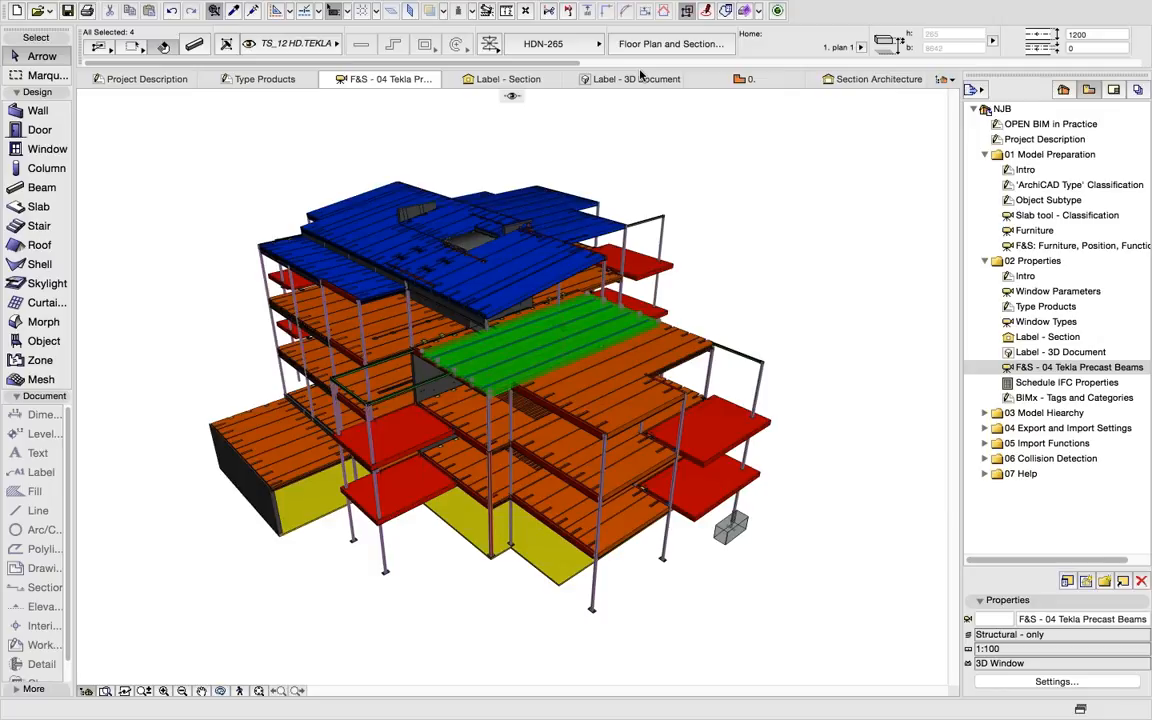
Step: Open the Schedule IFC Properties view and display the scheme settings of its Tekla column schedule
{"action": "double_click", "coordinate": [1086, 385]}
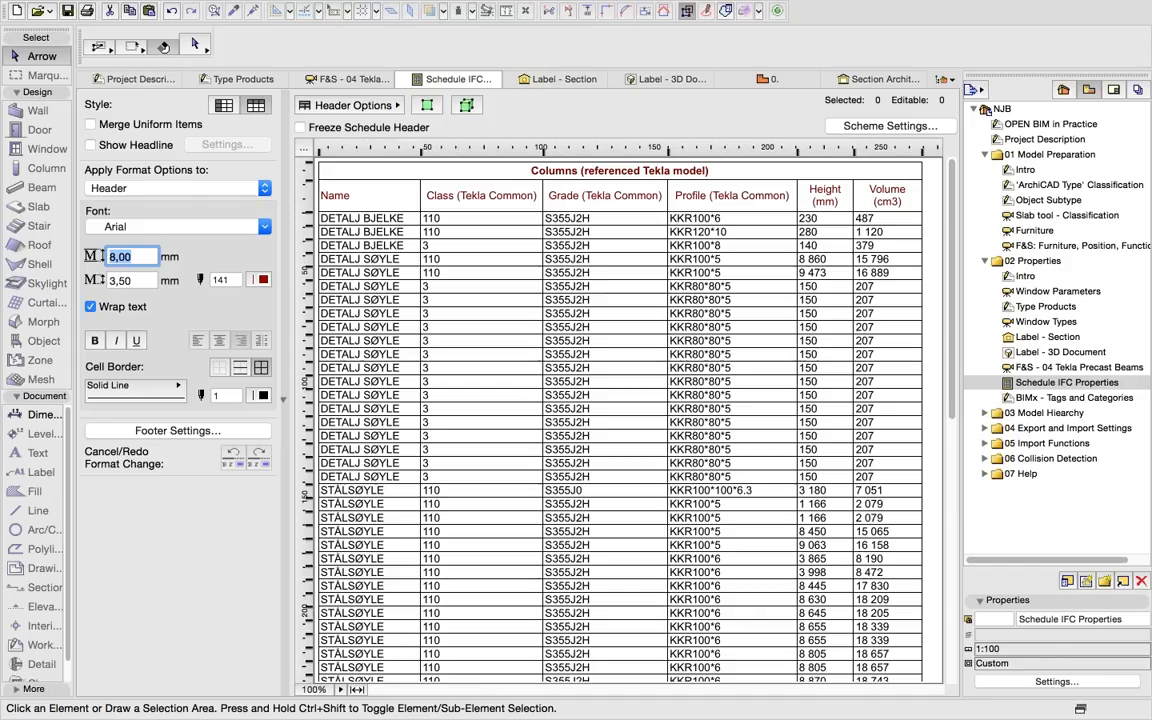
{"action": "left_click", "coordinate": [885, 126]}
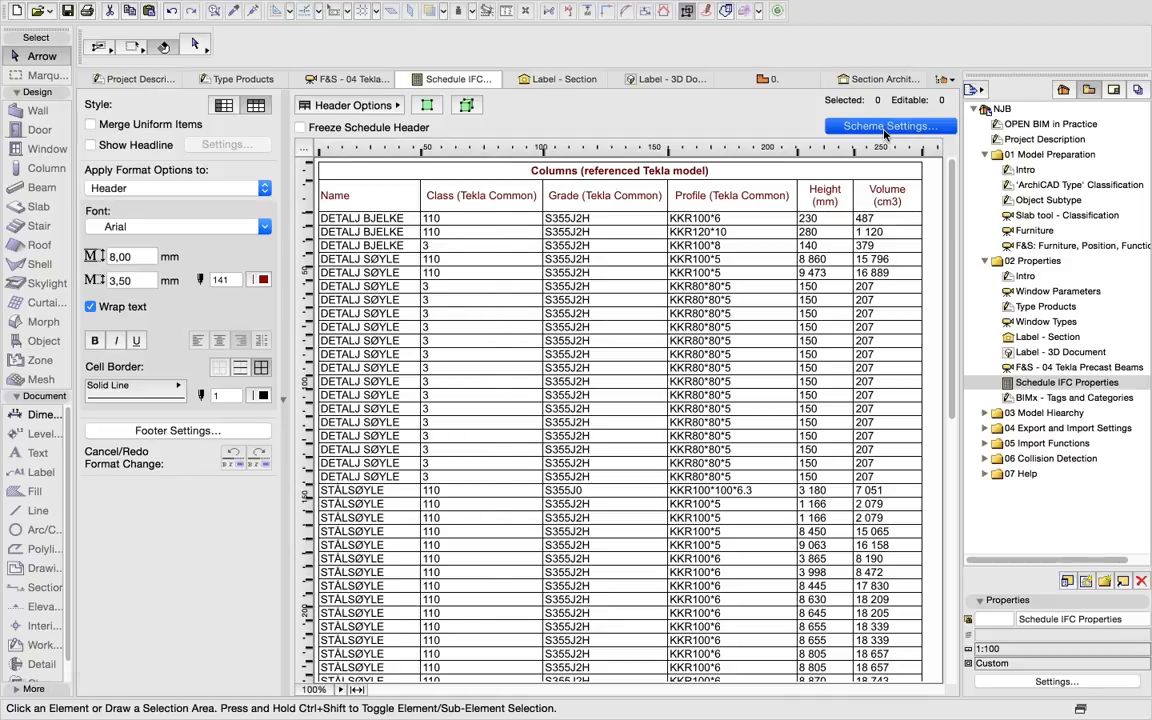
{"action": "left_click", "coordinate": [885, 128]}
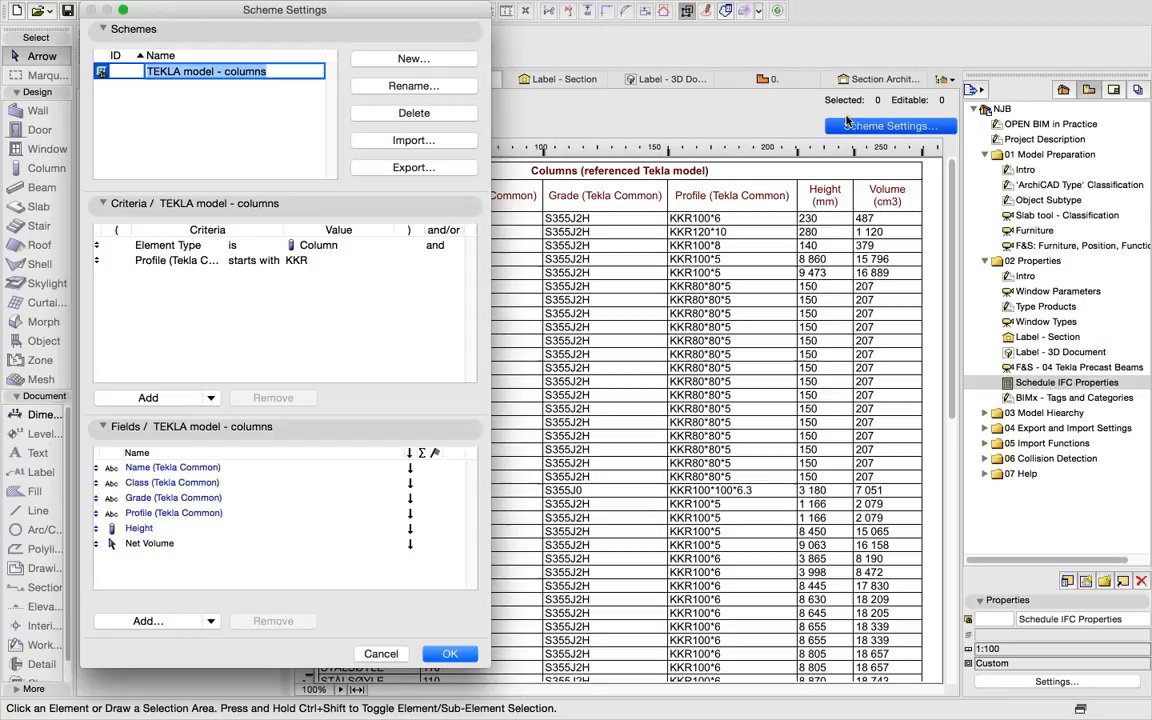
Step: Examine the Name and Class (Tekla Common) fields and the options for adding fields, leaving the scheme settings without changes
{"action": "left_click", "coordinate": [188, 468]}
{"action": "left_click", "coordinate": [187, 483]}
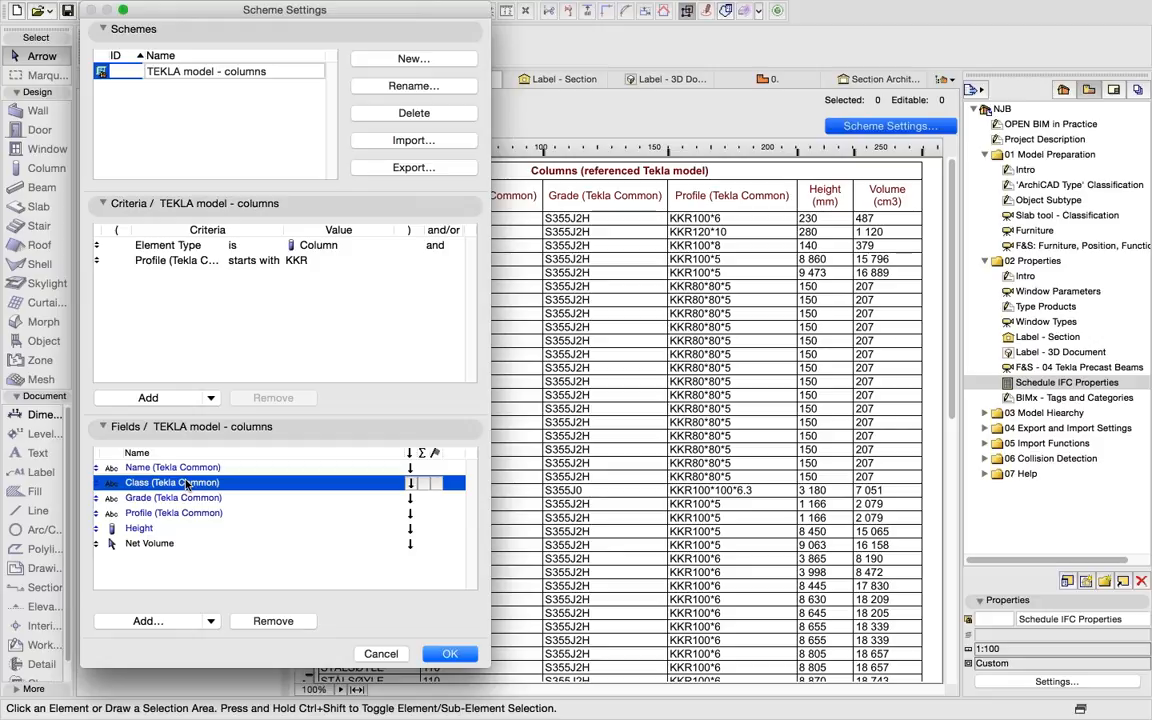
{"action": "left_click", "coordinate": [211, 622]}
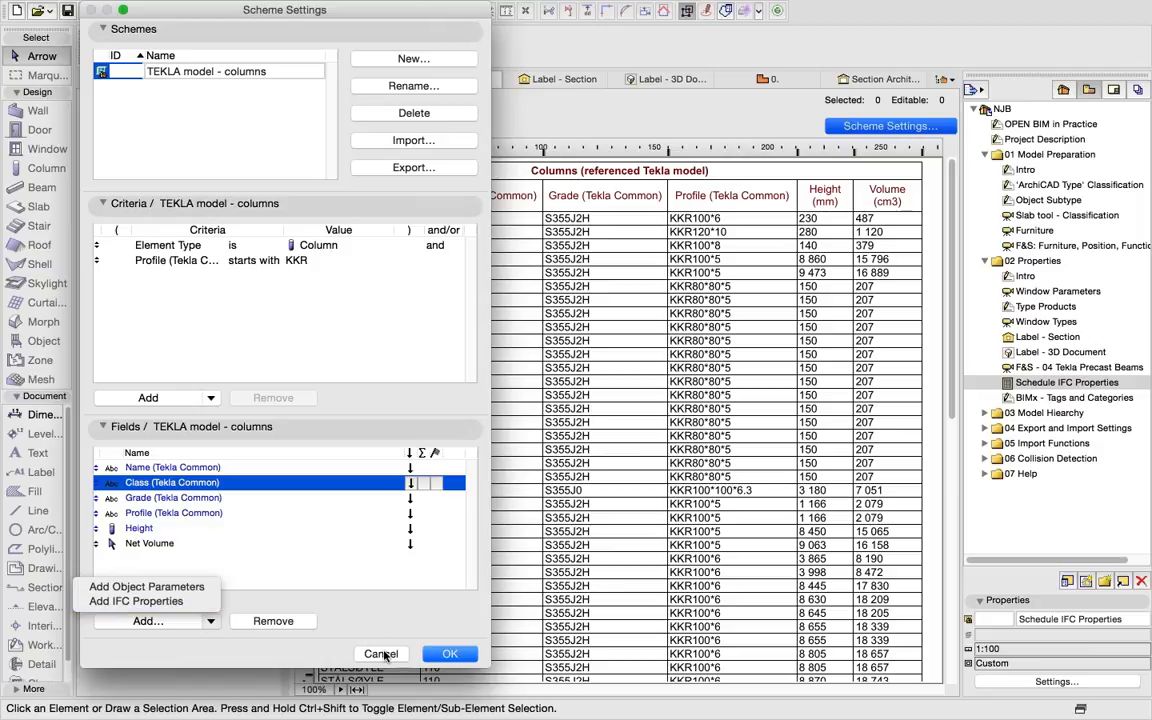
{"action": "left_click", "coordinate": [385, 654]}
{"action": "left_click", "coordinate": [385, 655]}
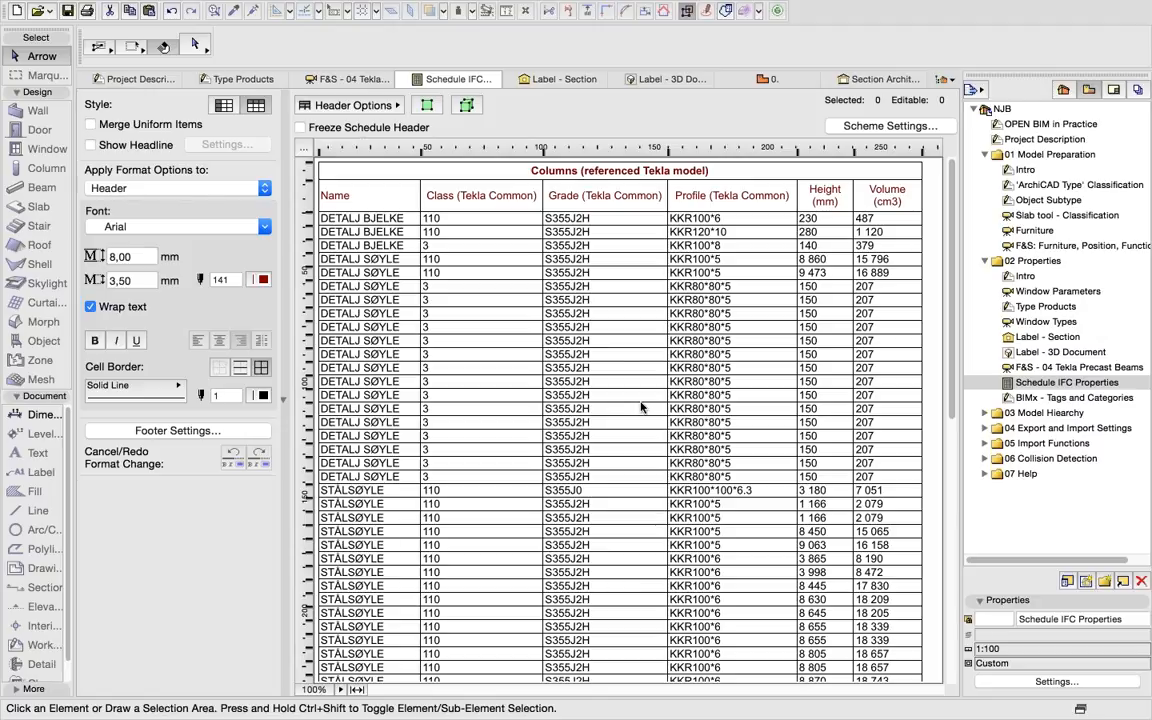
Step: Open the BIMx - Tags and Categories view and display the publishing properties of the BIMx Export publisher set
{"action": "left_click", "coordinate": [1052, 399]}
{"action": "double_click", "coordinate": [1050, 399]}
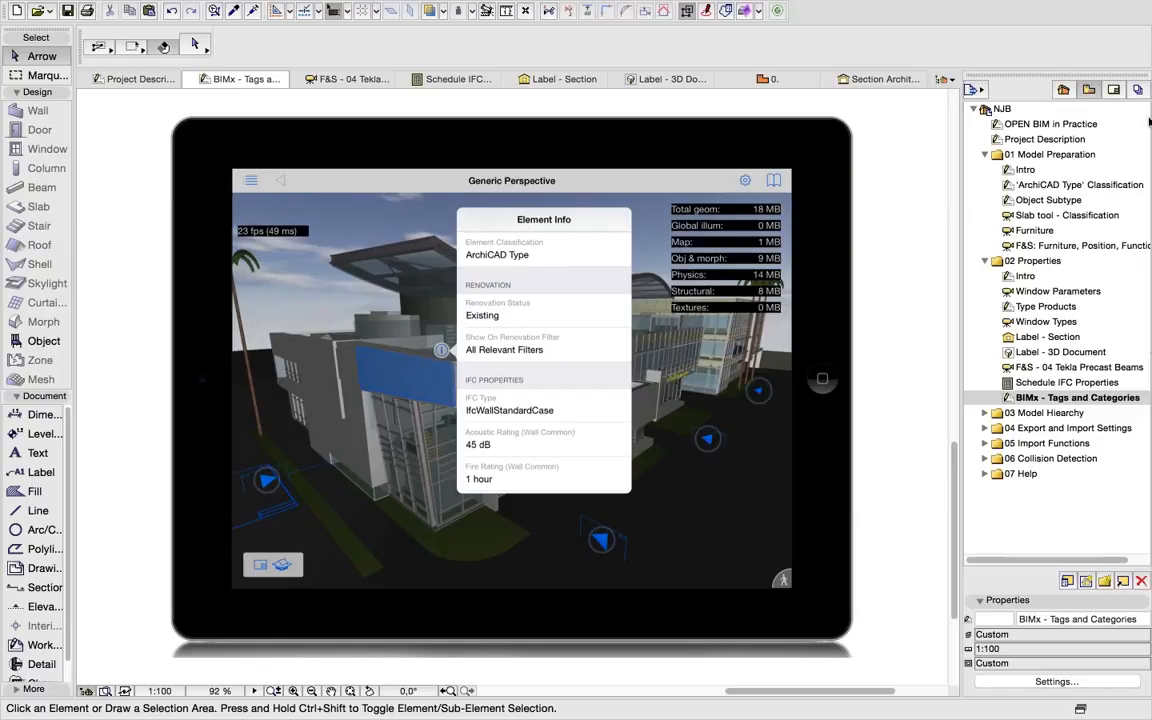
{"action": "left_click", "coordinate": [1137, 89]}
{"action": "left_click", "coordinate": [1036, 133]}
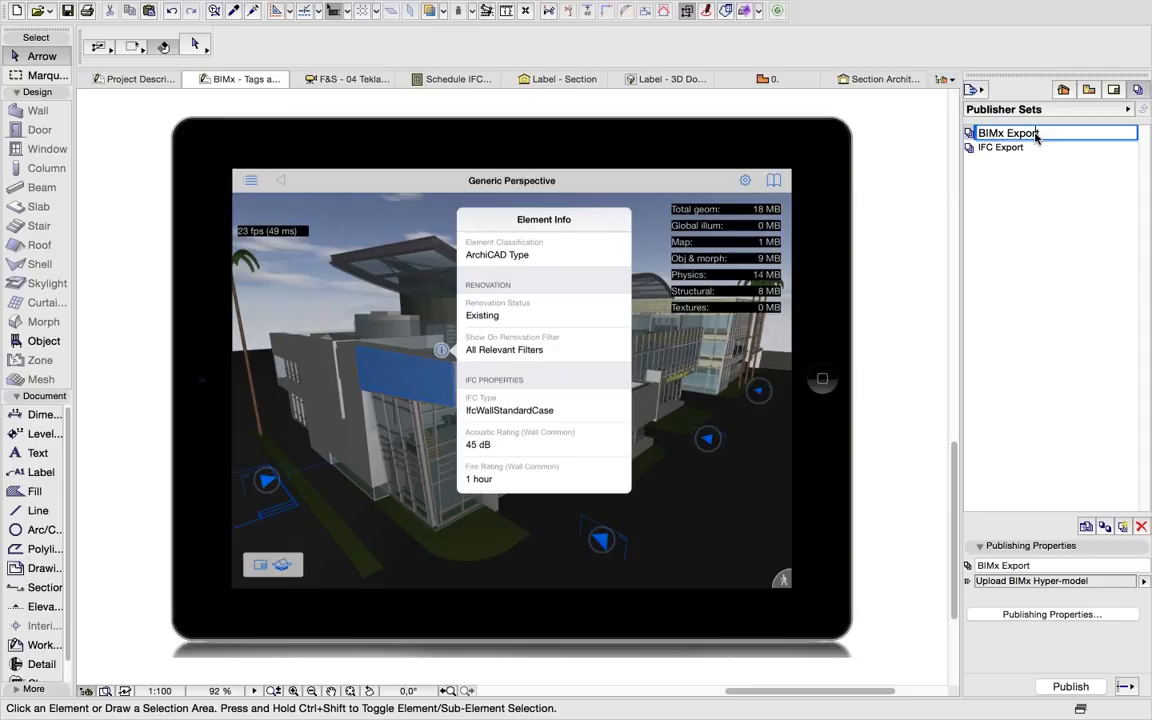
{"action": "left_click", "coordinate": [1060, 616]}
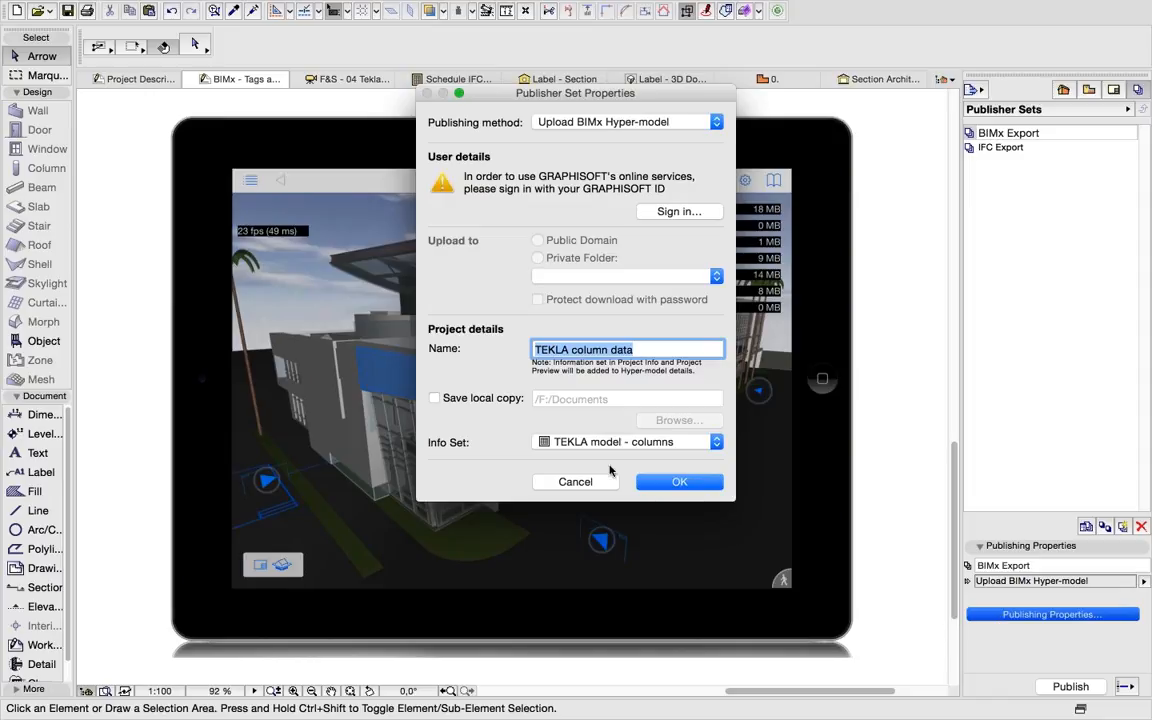
Step: Examine the Info Set choices for the BIMx Hyper-model upload and cancel the publisher set properties without changes
{"action": "left_click", "coordinate": [596, 444]}
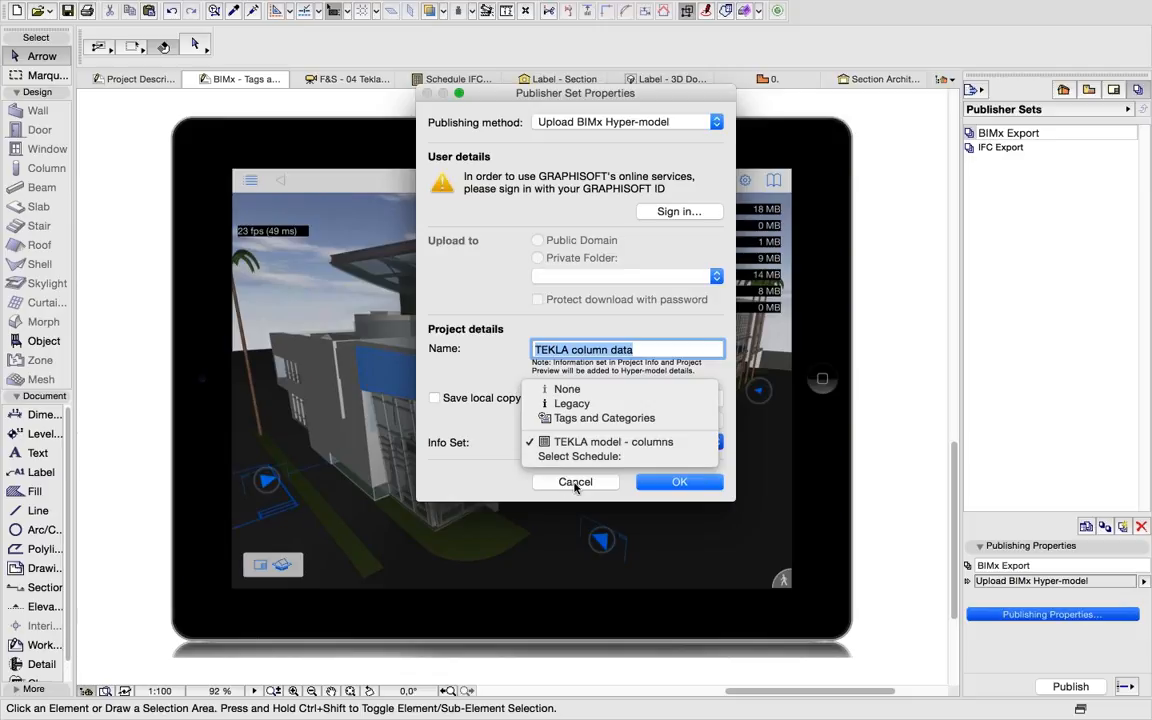
{"action": "left_click", "coordinate": [576, 487]}
{"action": "left_click", "coordinate": [578, 487]}
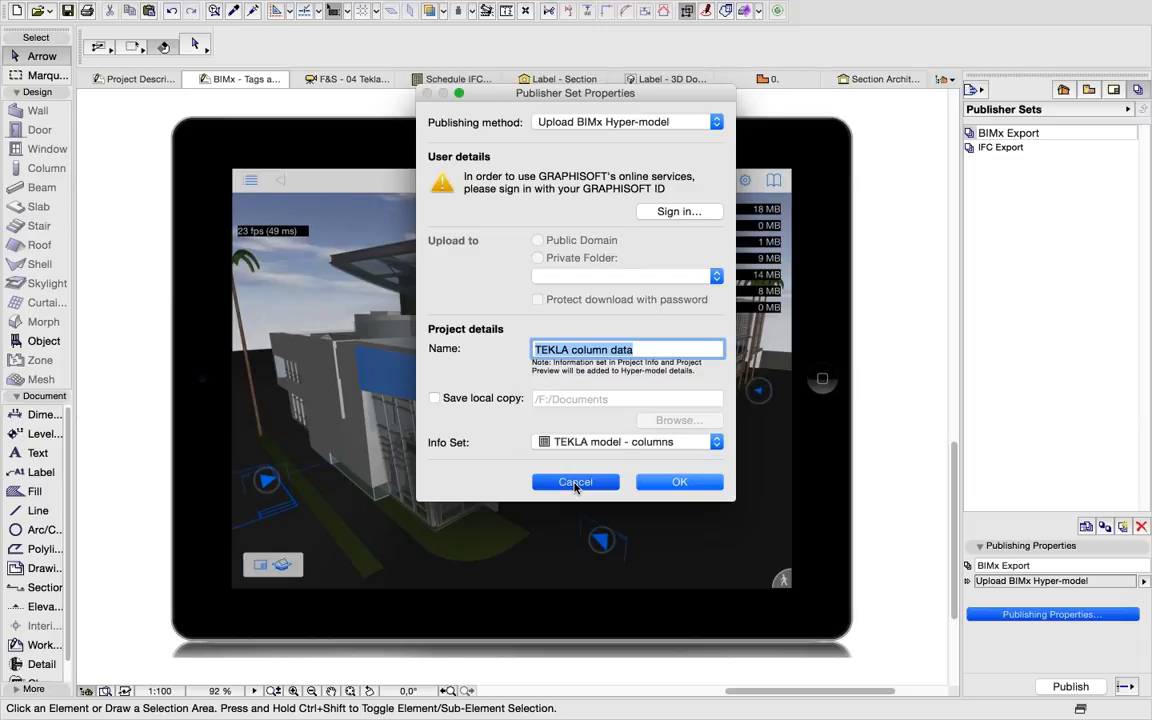